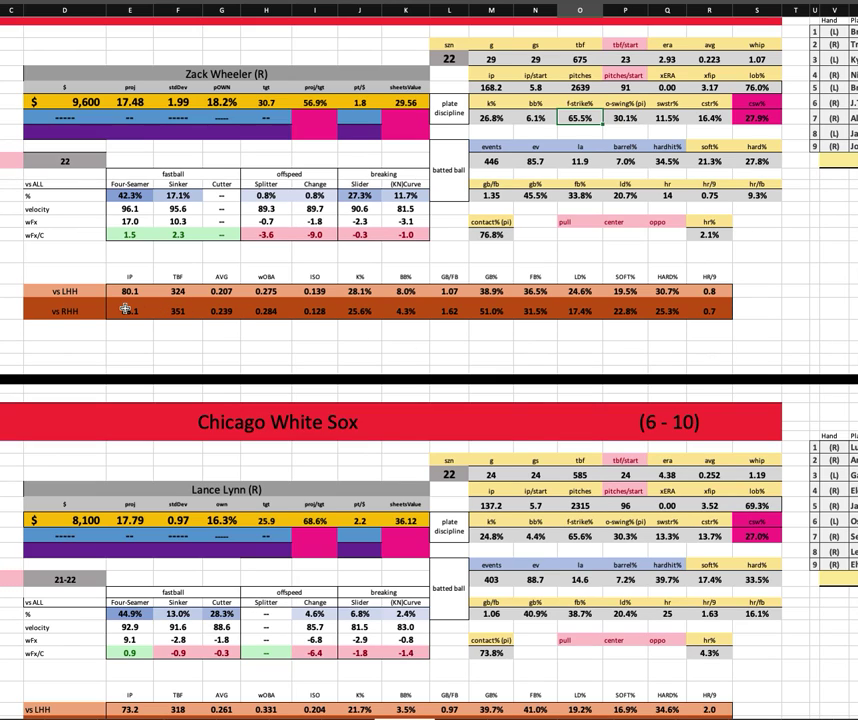
Examine the Phillies pitcher's curveball data and his splits against left- and right-handed hitters, highlighting the K%, ISO and SOFT% columns
{"action": "left_click_drag", "start_coordinate": [130, 311], "coordinate": [712, 314]}
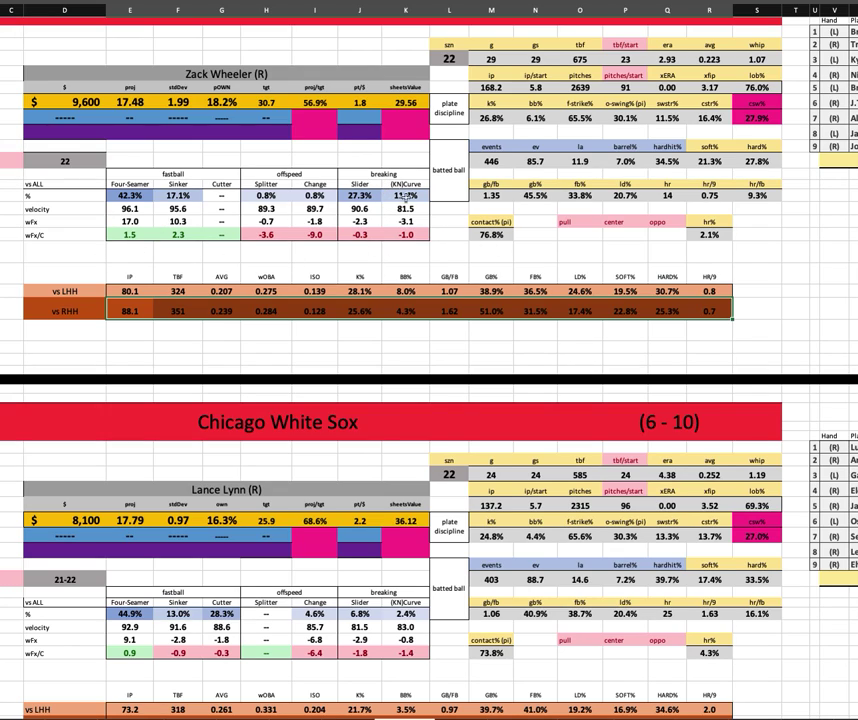
{"action": "left_click_drag", "start_coordinate": [406, 195], "coordinate": [406, 234]}
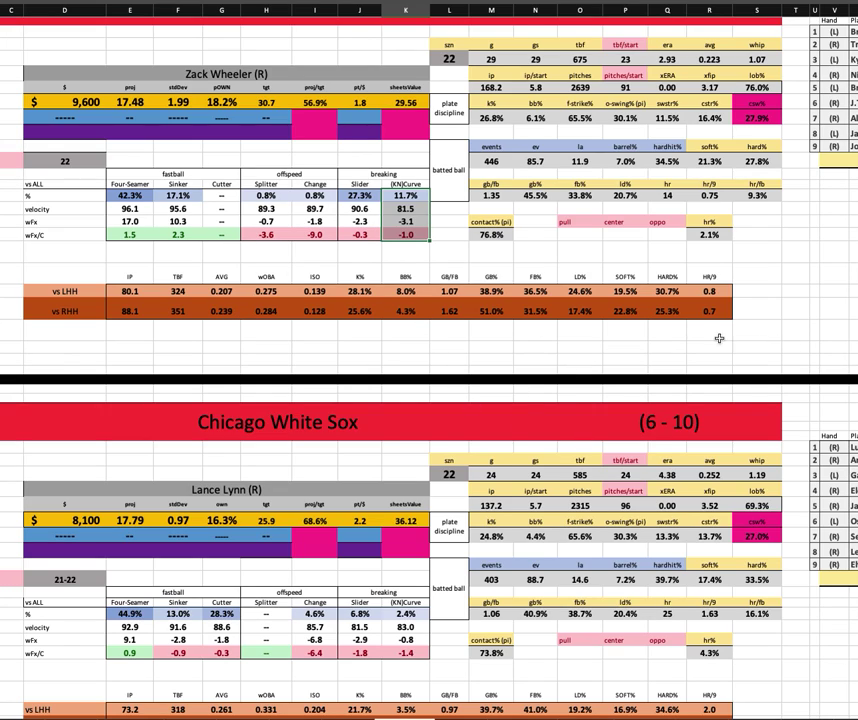
{"action": "left_click_drag", "start_coordinate": [358, 291], "coordinate": [358, 311]}
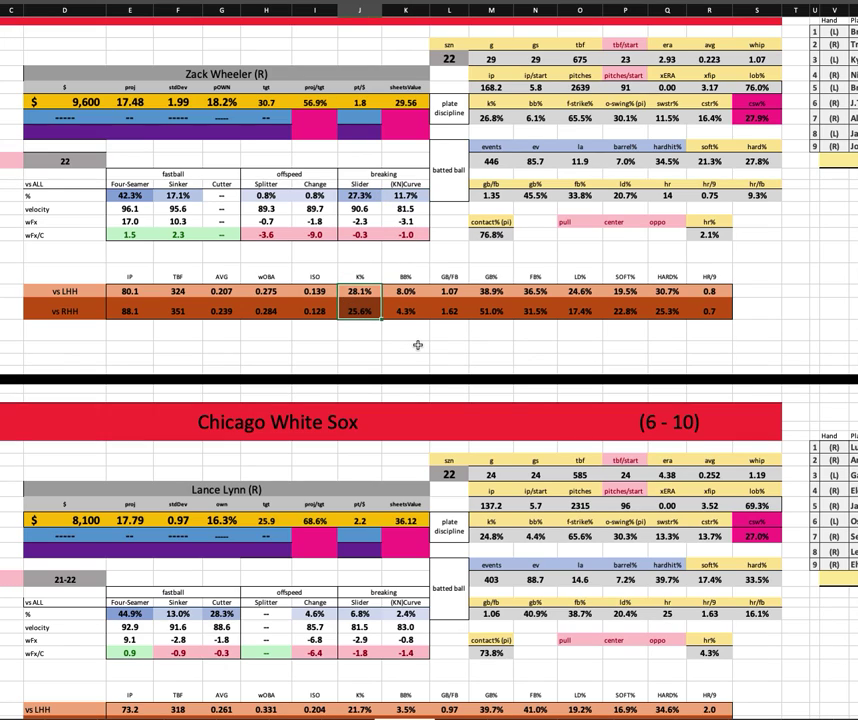
{"action": "left_click_drag", "start_coordinate": [314, 291], "coordinate": [314, 311]}
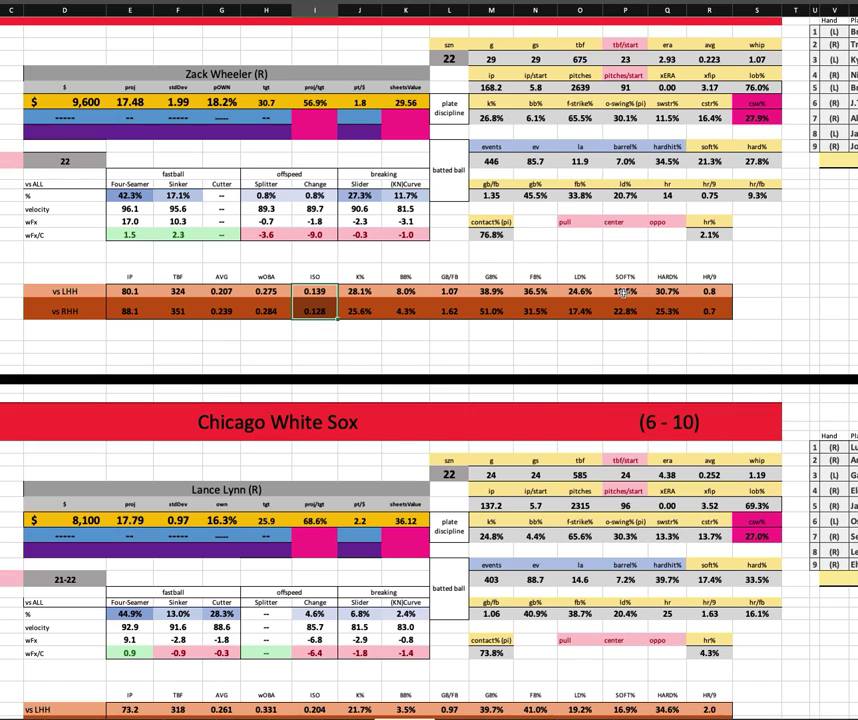
{"action": "left_click_drag", "start_coordinate": [622, 291], "coordinate": [622, 311]}
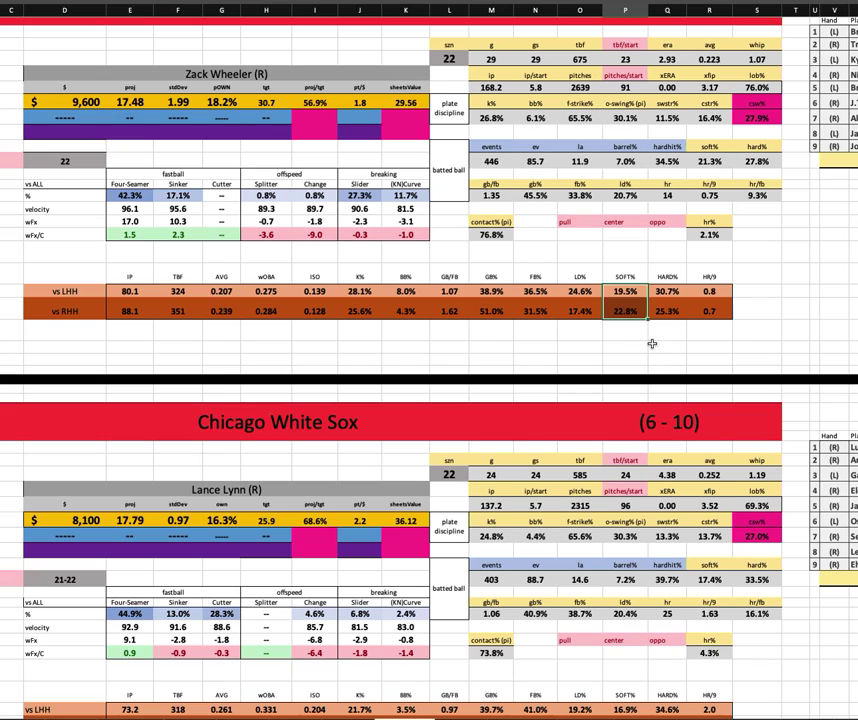
{"action": "left_click", "coordinate": [620, 311]}
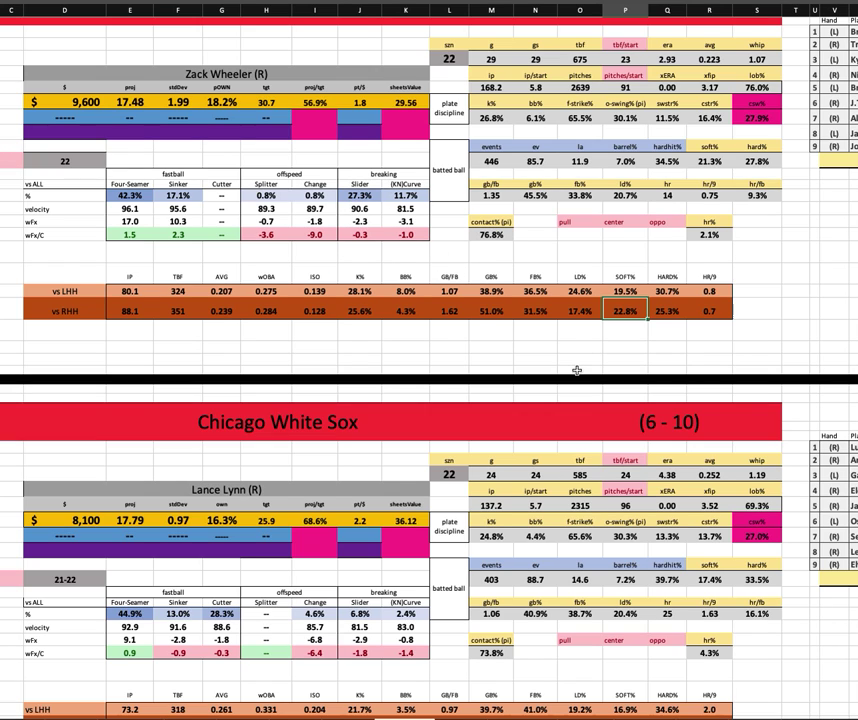
Review the Chicago White Sox batting order by highlighting all nine names in the Player column
{"action": "scroll", "coordinate": [587, 370], "scroll_direction": "down", "scroll_amount": 2}
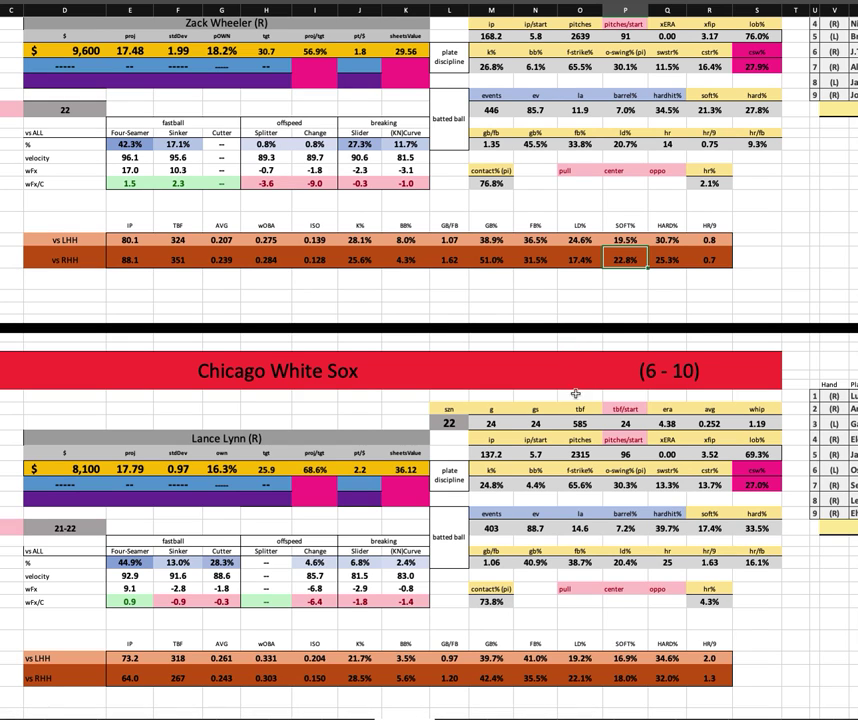
{"action": "scroll", "coordinate": [658, 470], "scroll_direction": "right", "scroll_amount": 3}
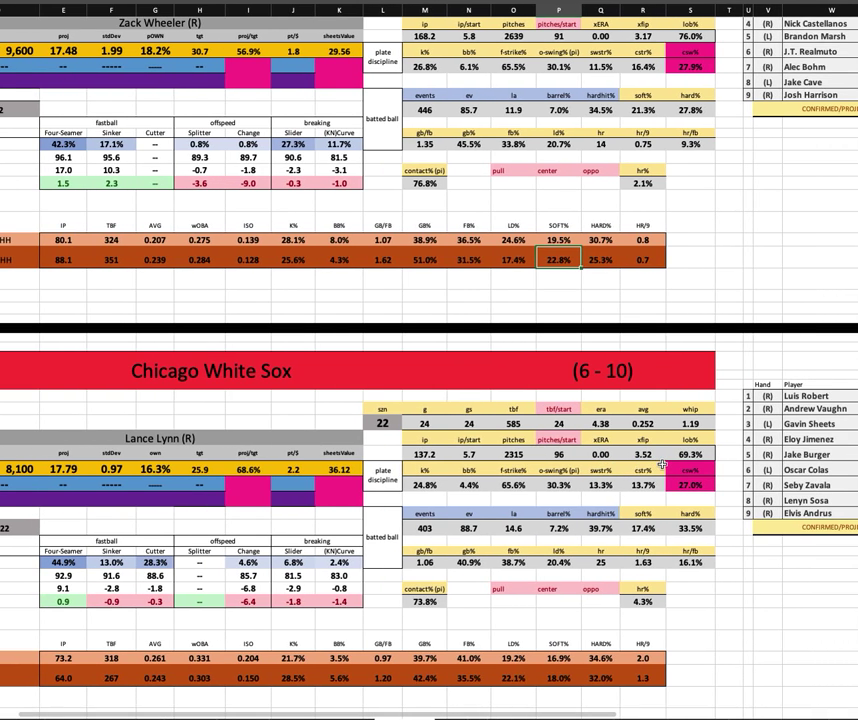
{"action": "scroll", "coordinate": [662, 466], "scroll_direction": "right", "scroll_amount": 5}
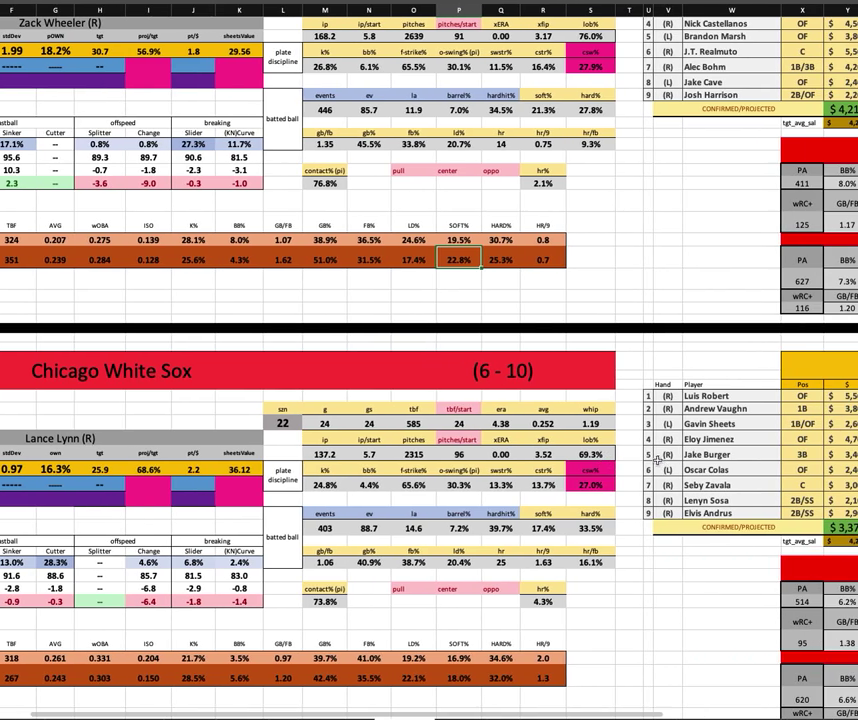
{"action": "scroll", "coordinate": [657, 459], "scroll_direction": "right", "scroll_amount": 4}
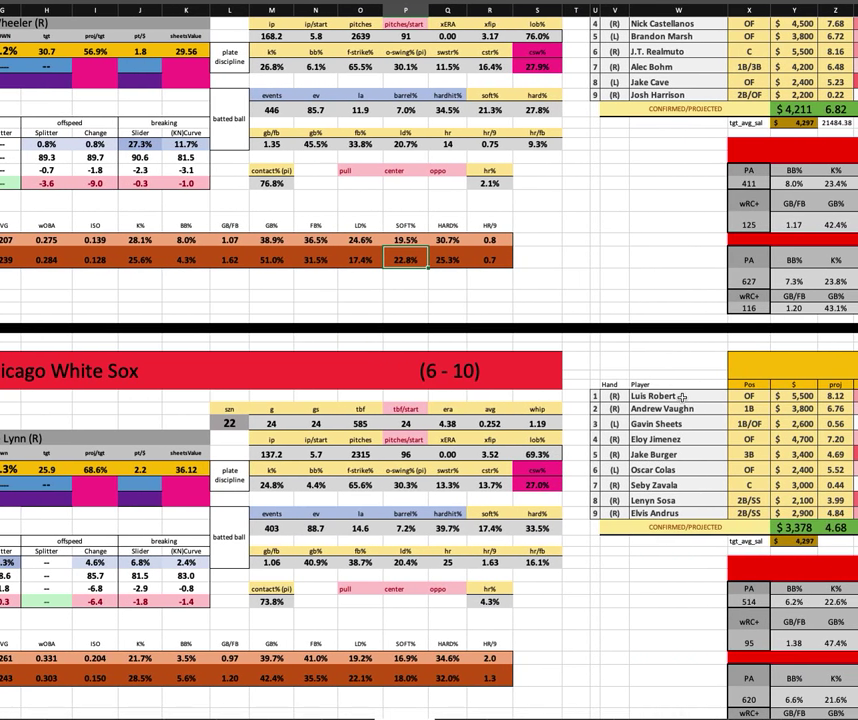
{"action": "mouse_move", "coordinate": [681, 397]}
{"action": "left_mouse_down"}
{"action": "mouse_move", "coordinate": [728, 479]}
{"action": "mouse_move", "coordinate": [700, 513]}
{"action": "left_mouse_up"}
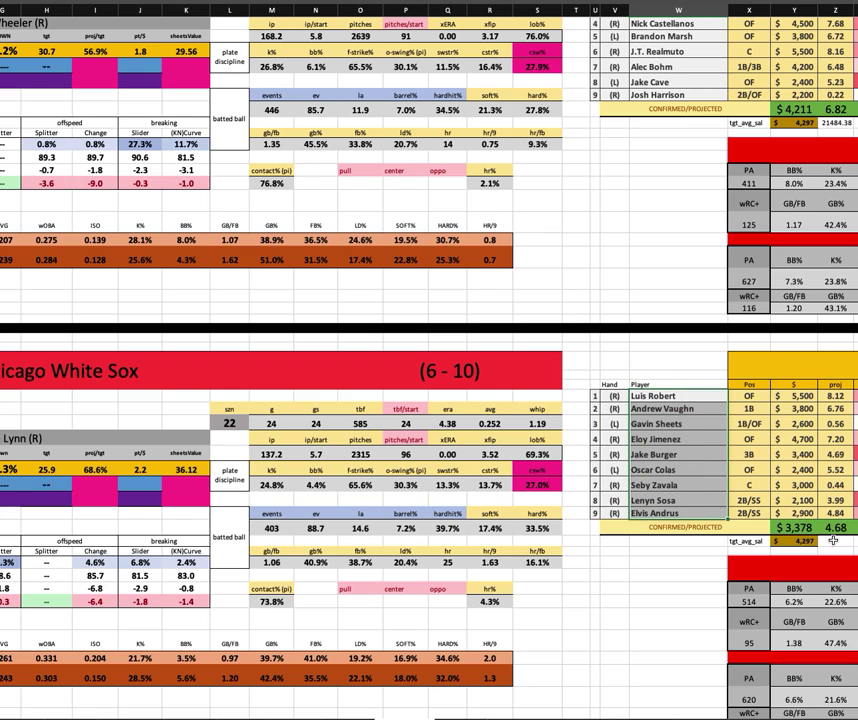
Inspect the PA, K% and BB% figures in the Chicago White Sox vs (R) table
{"action": "scroll", "coordinate": [838, 496], "scroll_direction": "down", "scroll_amount": 2}
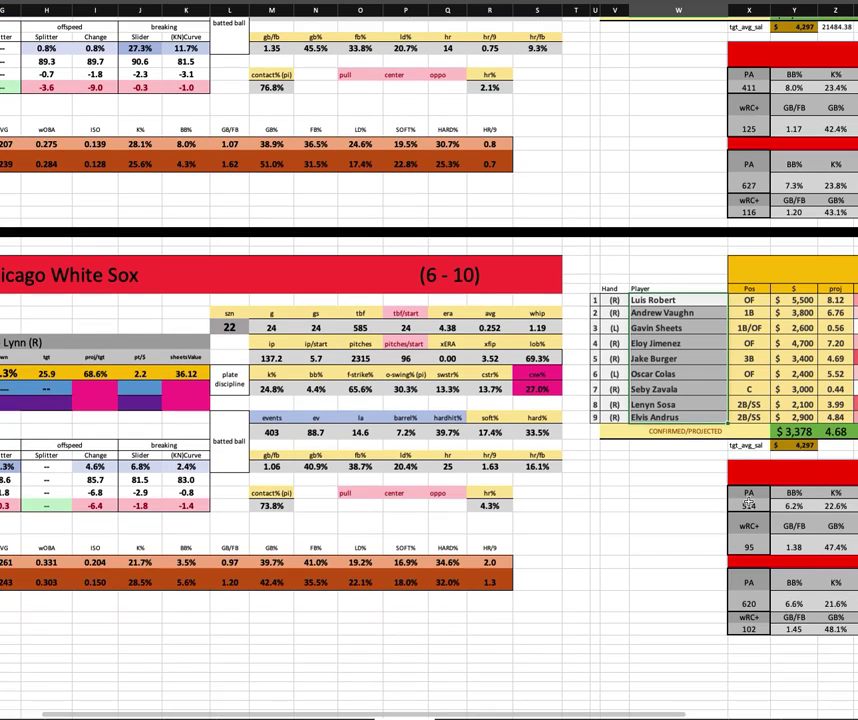
{"action": "left_click", "coordinate": [838, 507]}
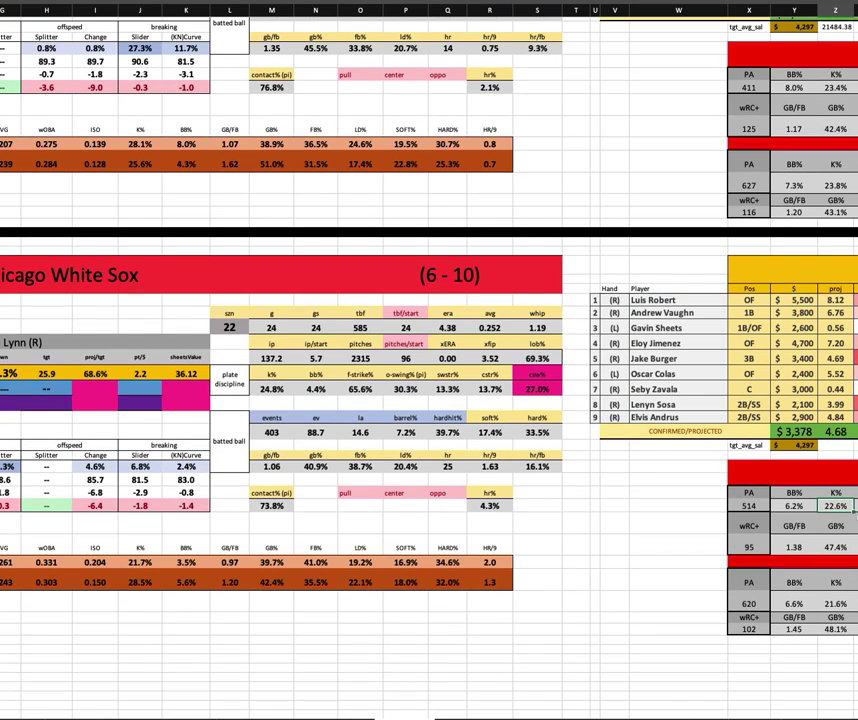
{"action": "scroll", "coordinate": [838, 507], "scroll_direction": "right", "scroll_amount": 5}
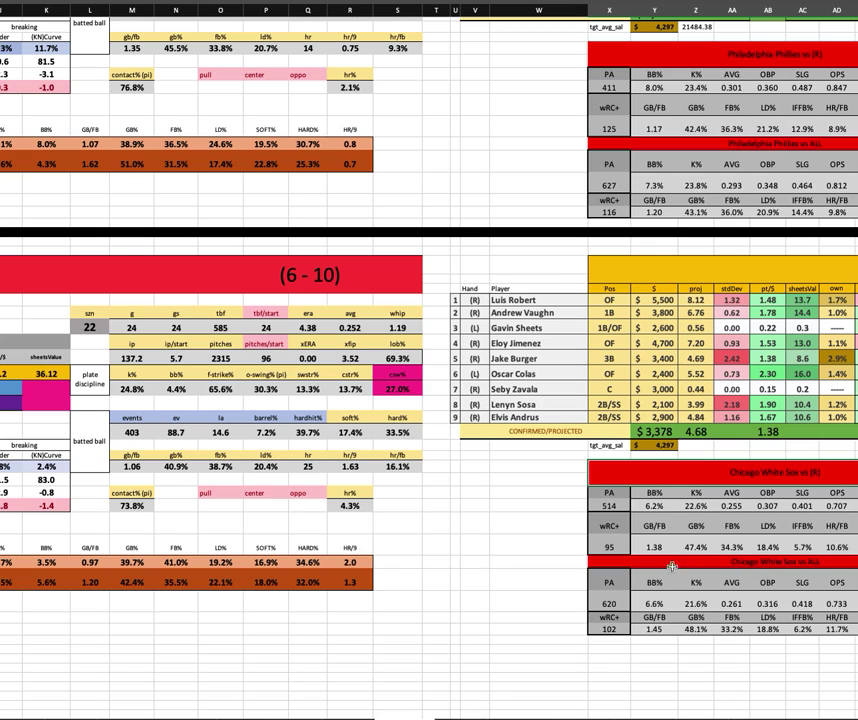
{"action": "left_click", "coordinate": [609, 505]}
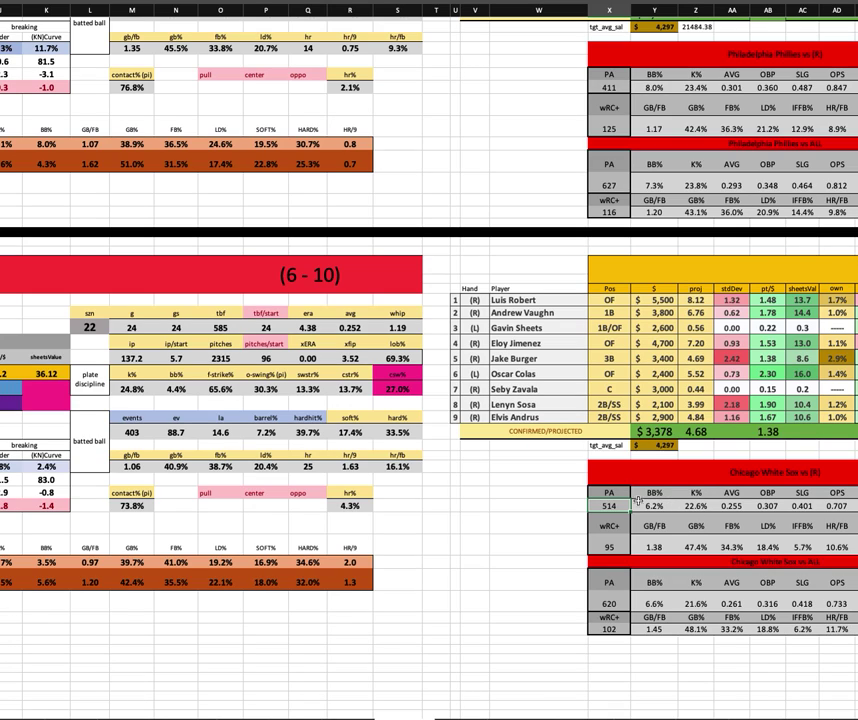
{"action": "left_click", "coordinate": [719, 507]}
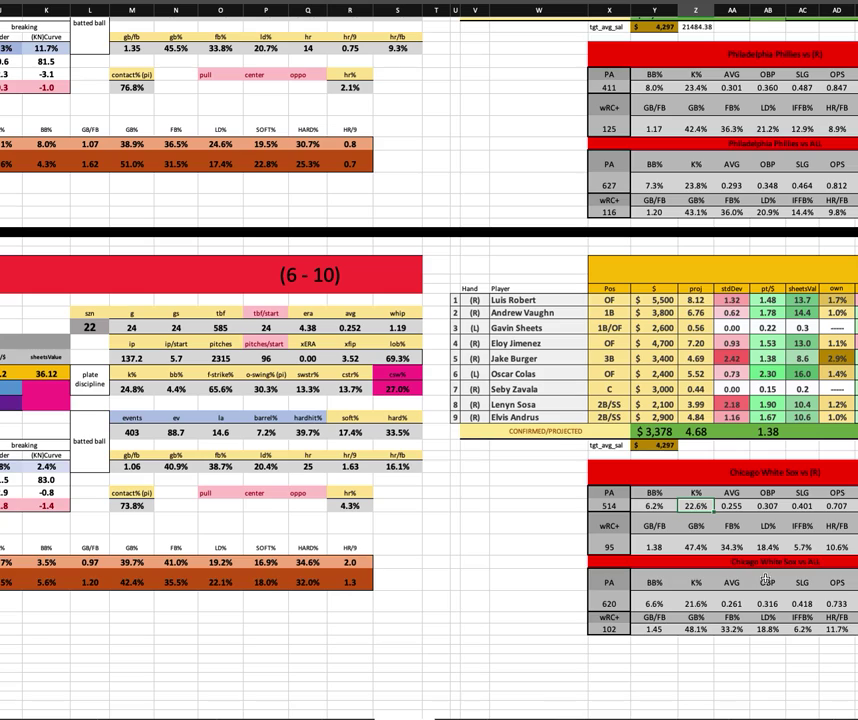
{"action": "left_click", "coordinate": [655, 506]}
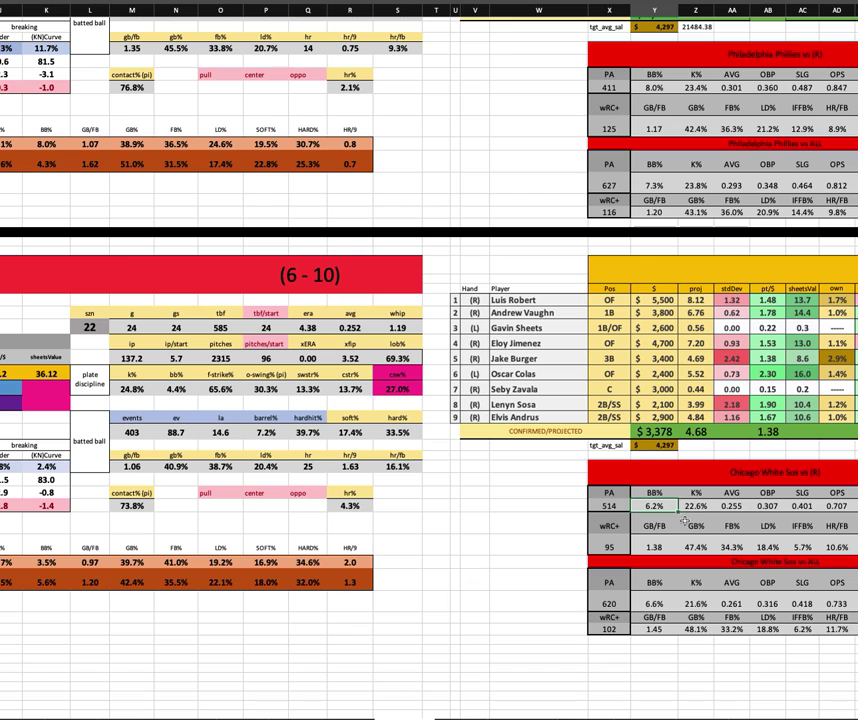
Check the Med%, Hard%, ISO and wOBA figures in the Chicago White Sox vs (R) table
{"action": "scroll", "coordinate": [760, 540], "scroll_direction": "right", "scroll_amount": 3}
{"action": "left_click", "coordinate": [822, 548]}
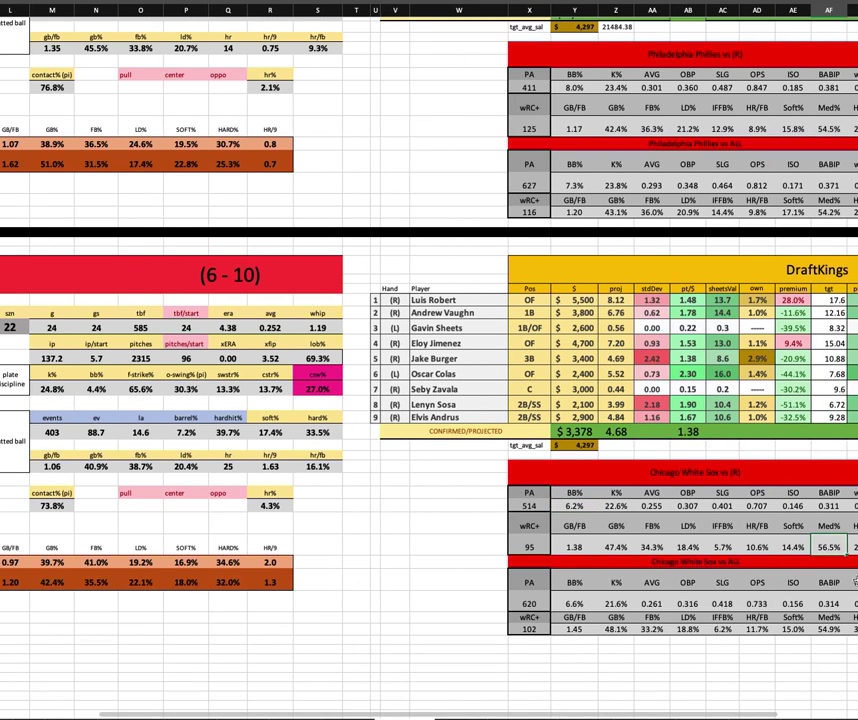
{"action": "scroll", "coordinate": [850, 565], "scroll_direction": "right", "scroll_amount": 1}
{"action": "key", "text": "Right"}
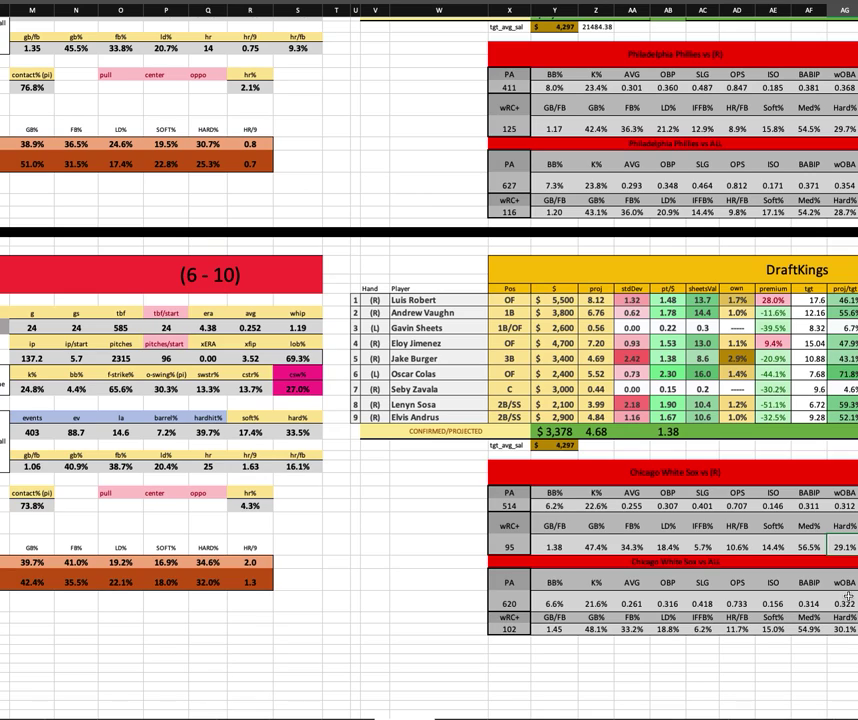
{"action": "left_click", "coordinate": [773, 506]}
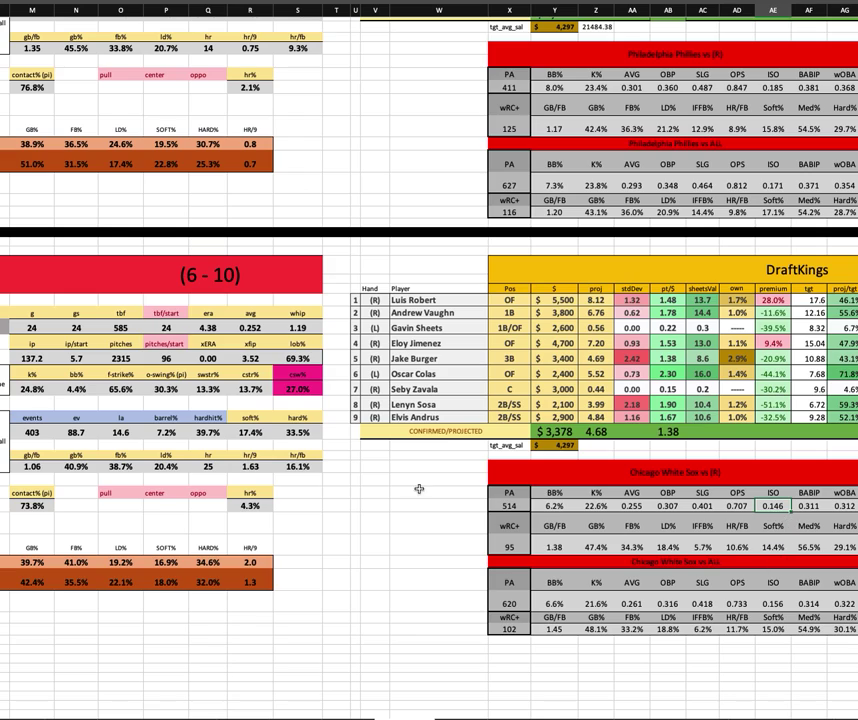
{"action": "left_click", "coordinate": [846, 506]}
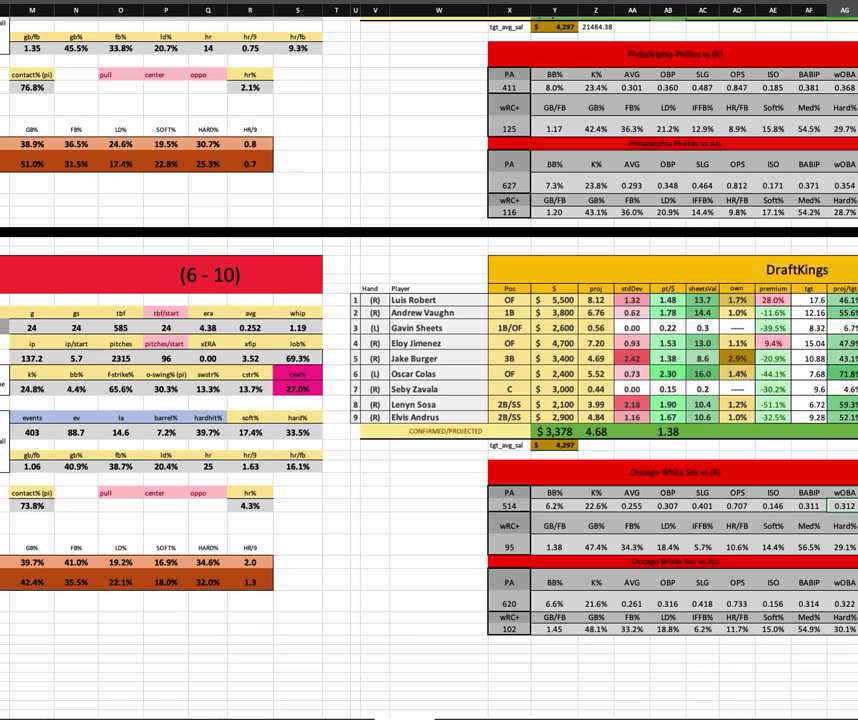
Check the White Sox GB/FB, LD% and wRC+ against right-handers, and compare them with the Chicago White Sox vs ALL table
{"action": "left_click", "coordinate": [560, 550]}
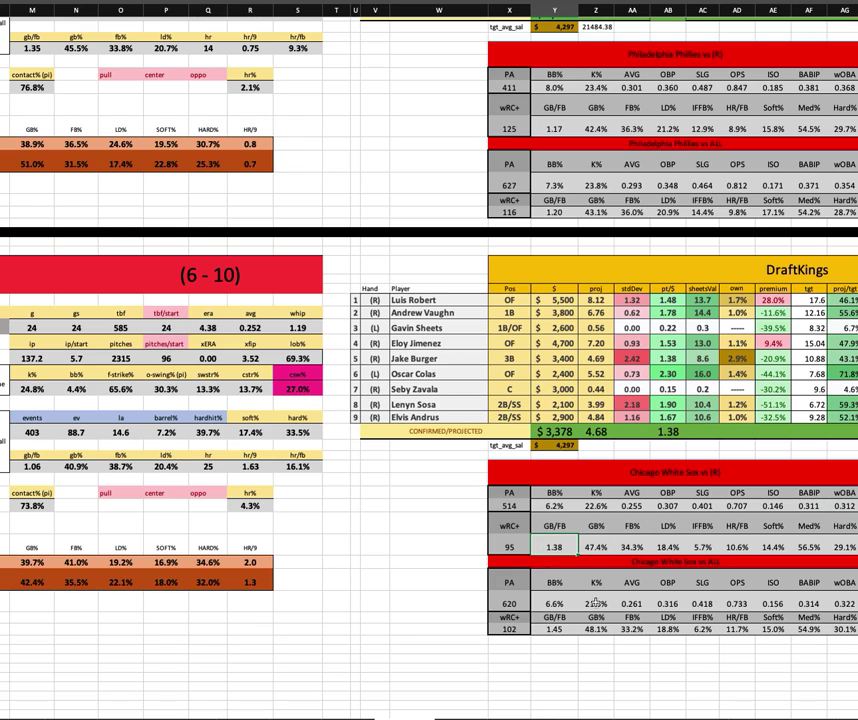
{"action": "left_click", "coordinate": [660, 547]}
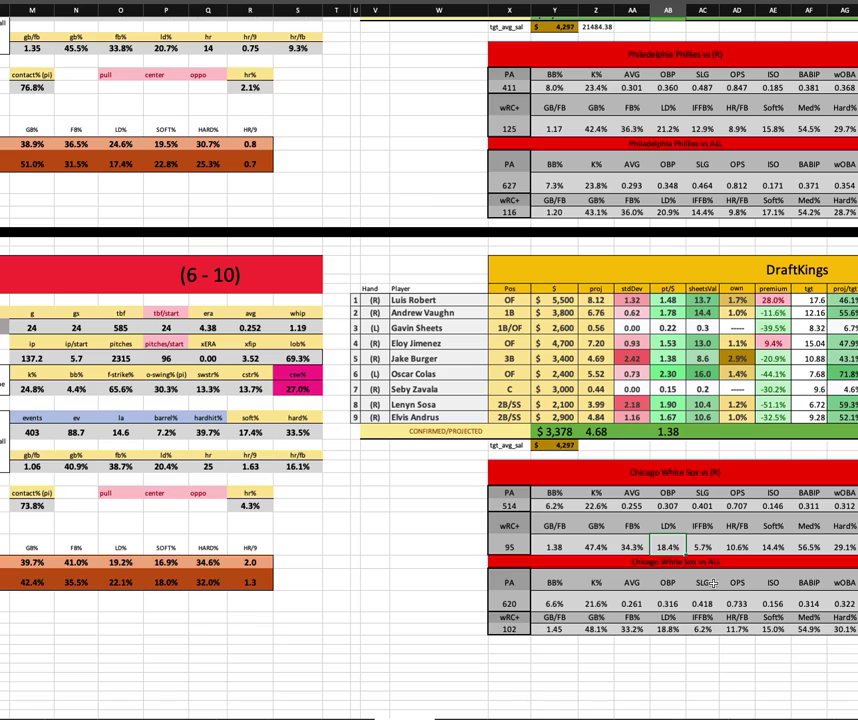
{"action": "left_click", "coordinate": [512, 546]}
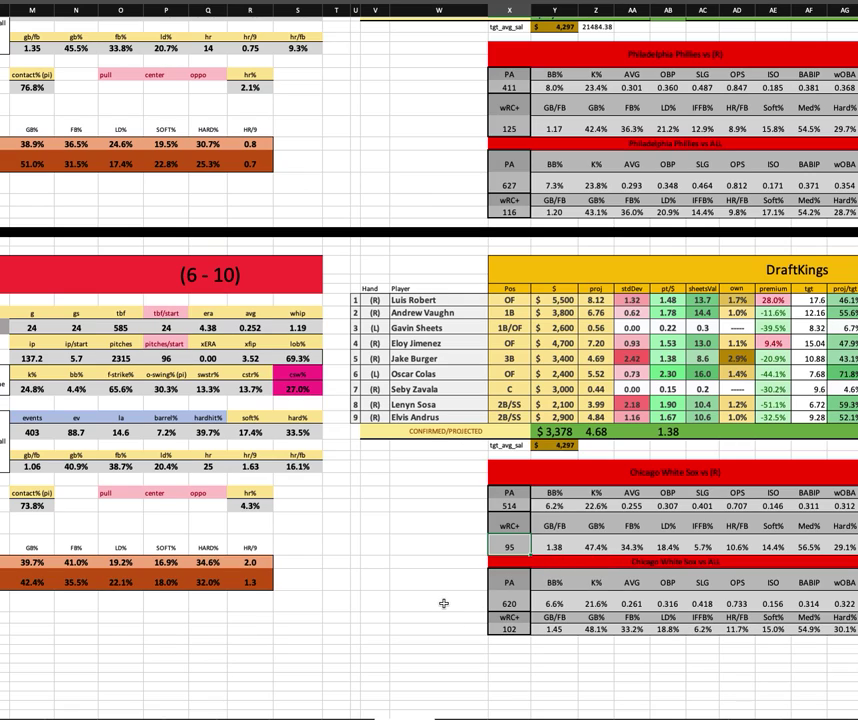
{"action": "left_click_drag", "start_coordinate": [505, 603], "coordinate": [816, 632]}
{"action": "left_click", "coordinate": [512, 597]}
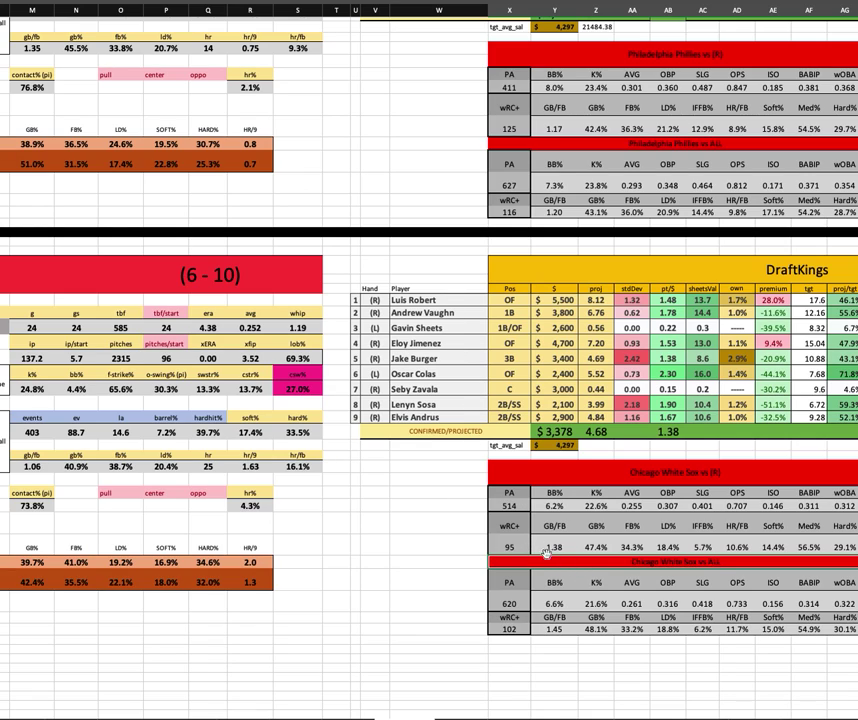
Return to the Phillies pitcher's block and examine his slider and curve data and his projected ownership
{"action": "scroll", "coordinate": [733, 520], "scroll_direction": "left", "scroll_amount": 5}
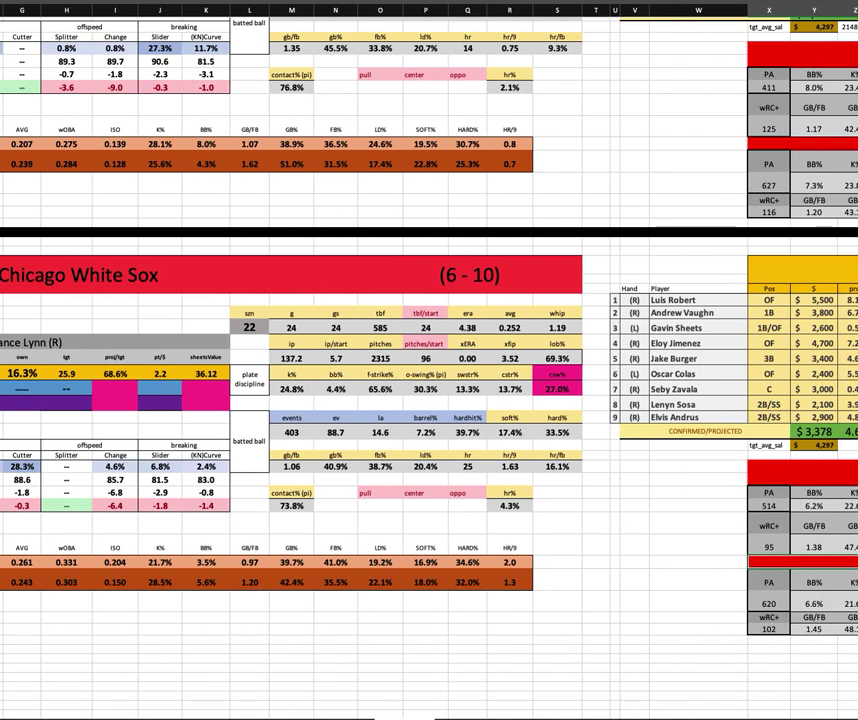
{"action": "scroll", "coordinate": [429, 380], "scroll_direction": "left", "scroll_amount": 4}
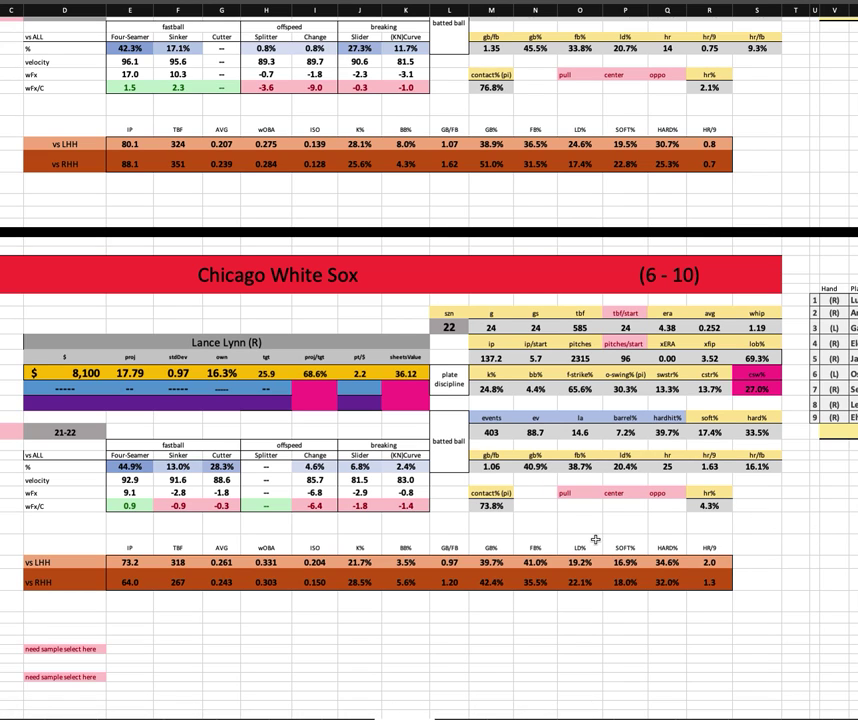
{"action": "scroll", "coordinate": [588, 527], "scroll_direction": "up", "scroll_amount": 2}
{"action": "scroll", "coordinate": [588, 527], "scroll_direction": "up", "scroll_amount": 5}
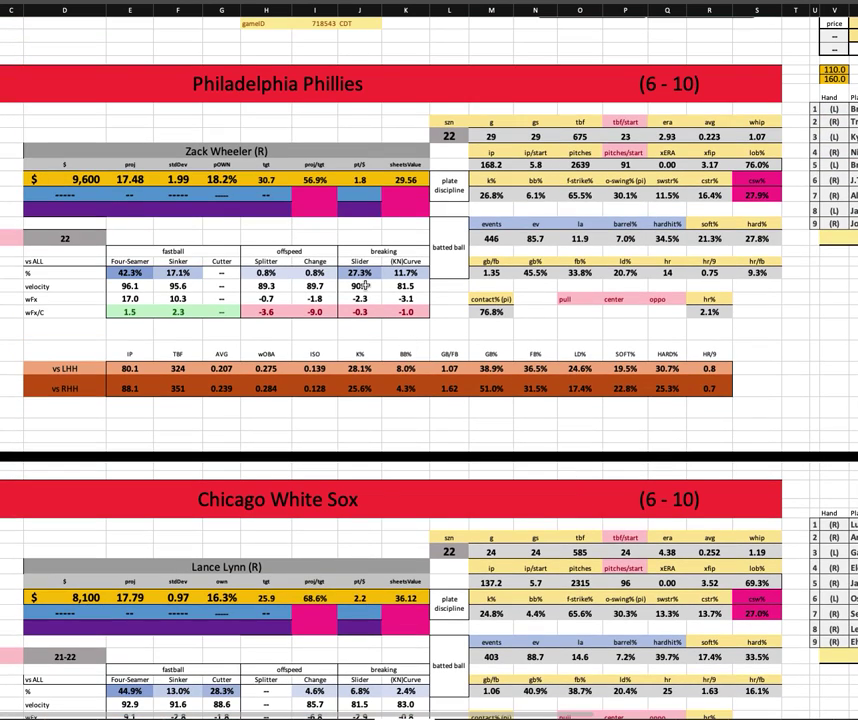
{"action": "left_click_drag", "start_coordinate": [359, 272], "coordinate": [391, 312]}
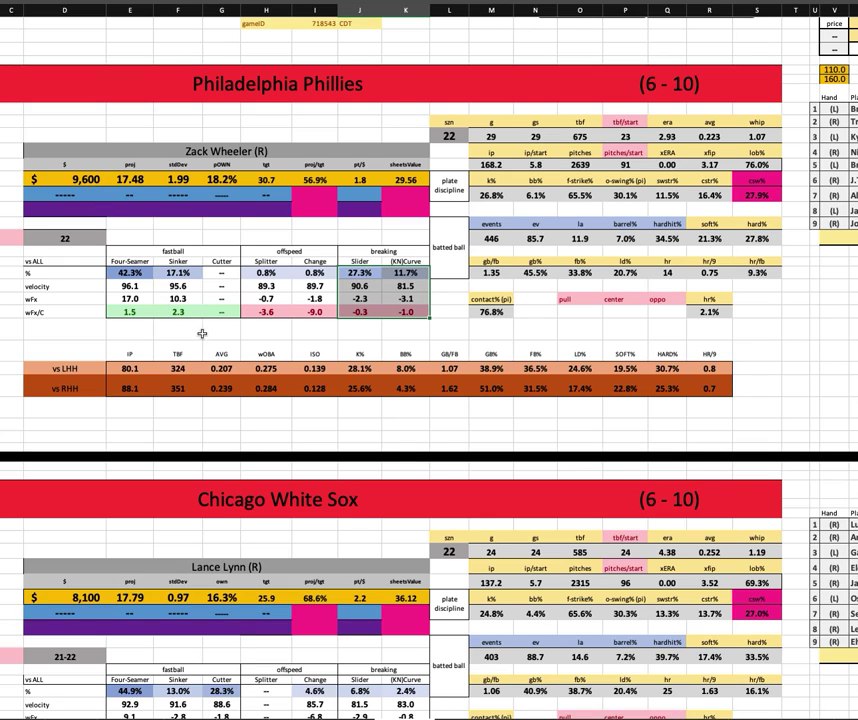
{"action": "left_click", "coordinate": [228, 179]}
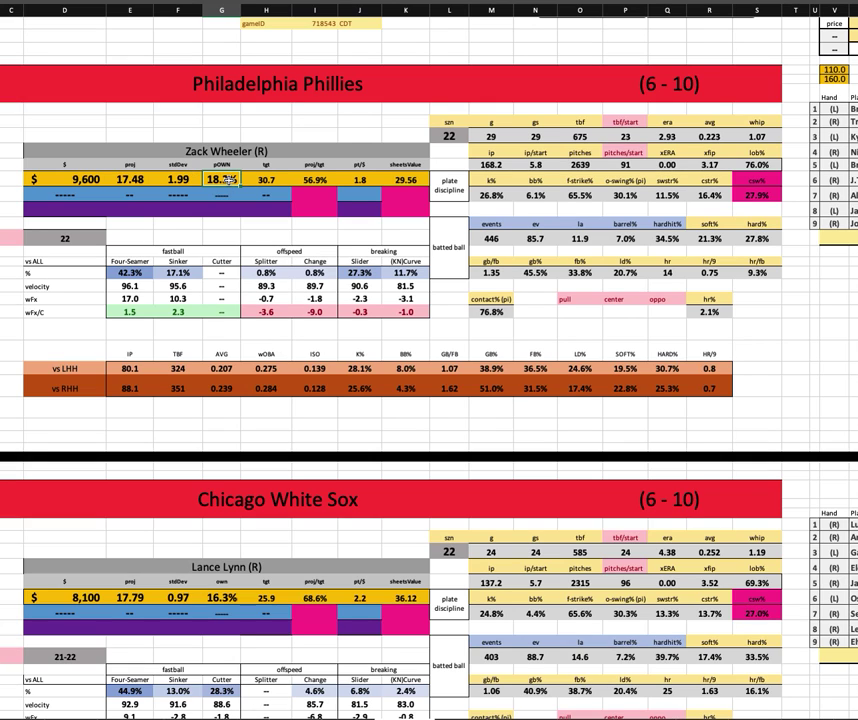
Review the Phillies pitcher's breaking pitches, sinker wFx/C and salary alongside the White Sox pitcher's block
{"action": "scroll", "coordinate": [334, 341], "scroll_direction": "down", "scroll_amount": 3}
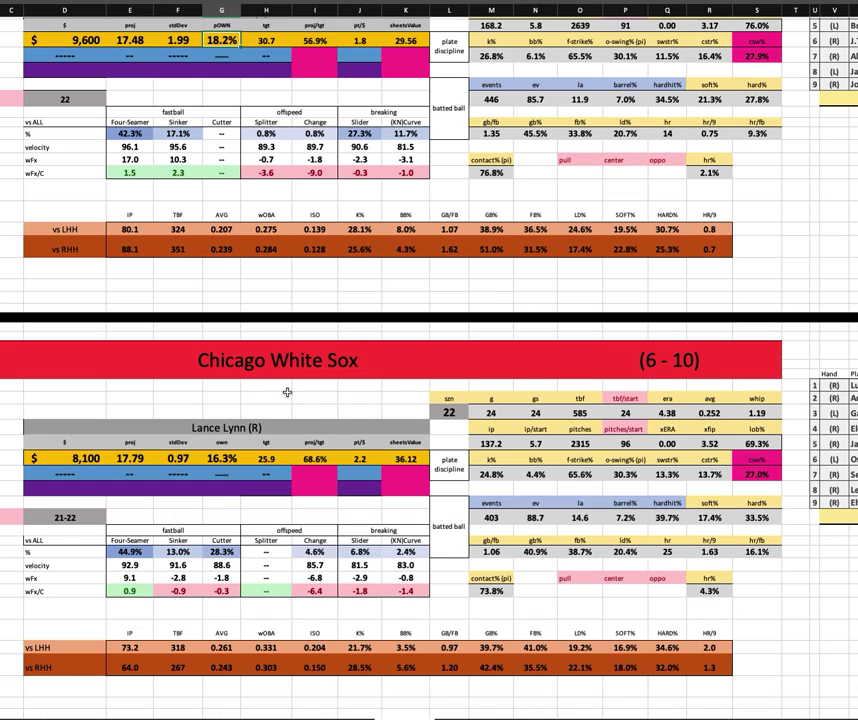
{"action": "scroll", "coordinate": [287, 393], "scroll_direction": "up", "scroll_amount": 1}
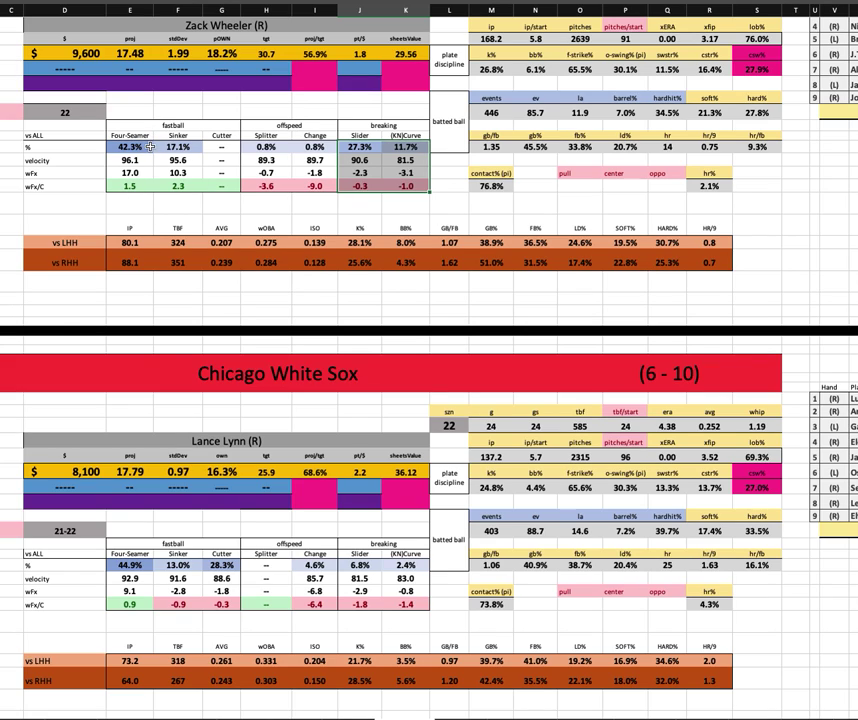
{"action": "left_click", "coordinate": [170, 186]}
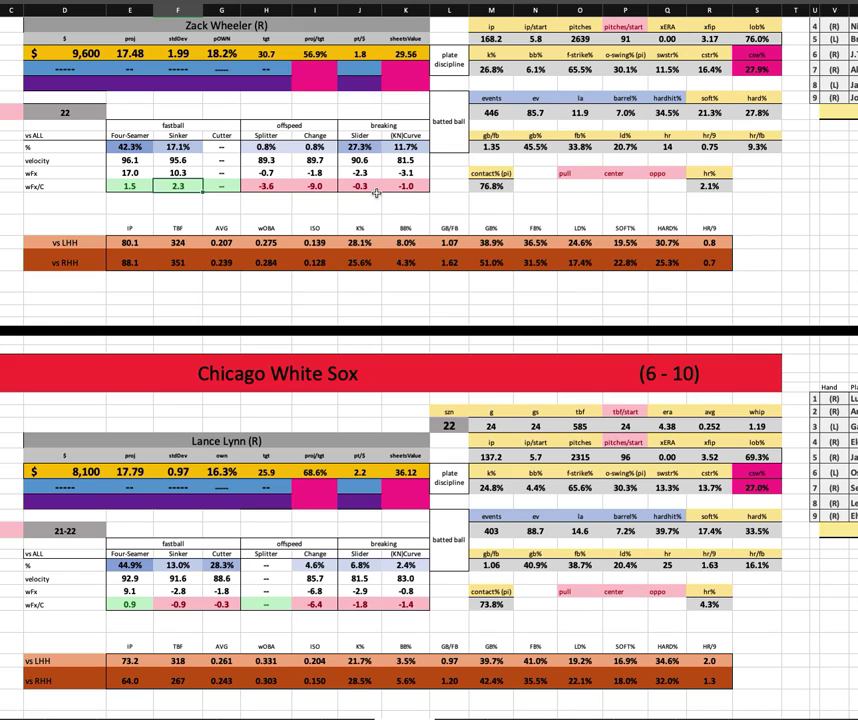
{"action": "left_click", "coordinate": [75, 57]}
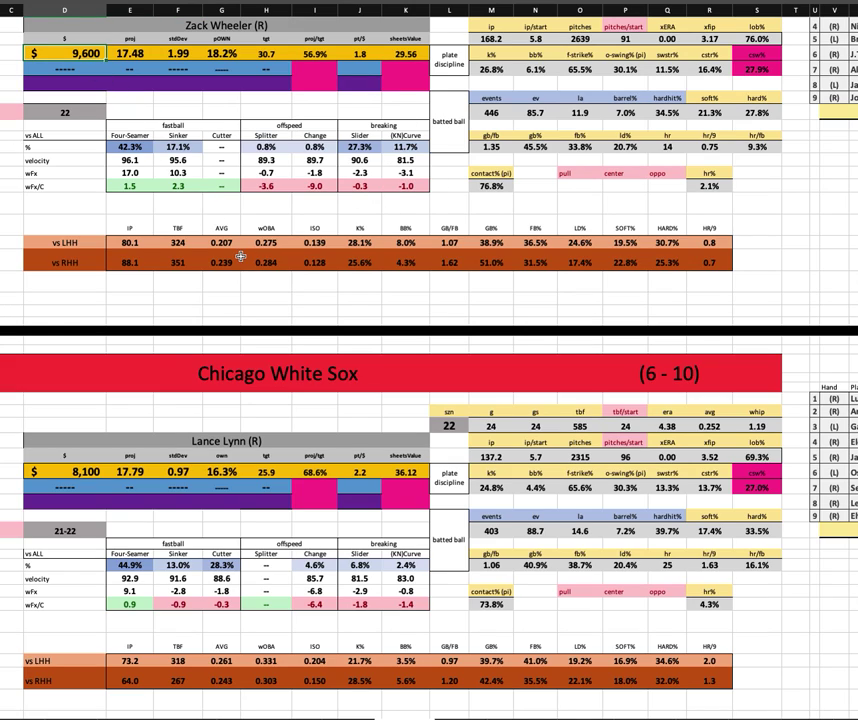
{"action": "scroll", "coordinate": [302, 324], "scroll_direction": "down", "scroll_amount": 1}
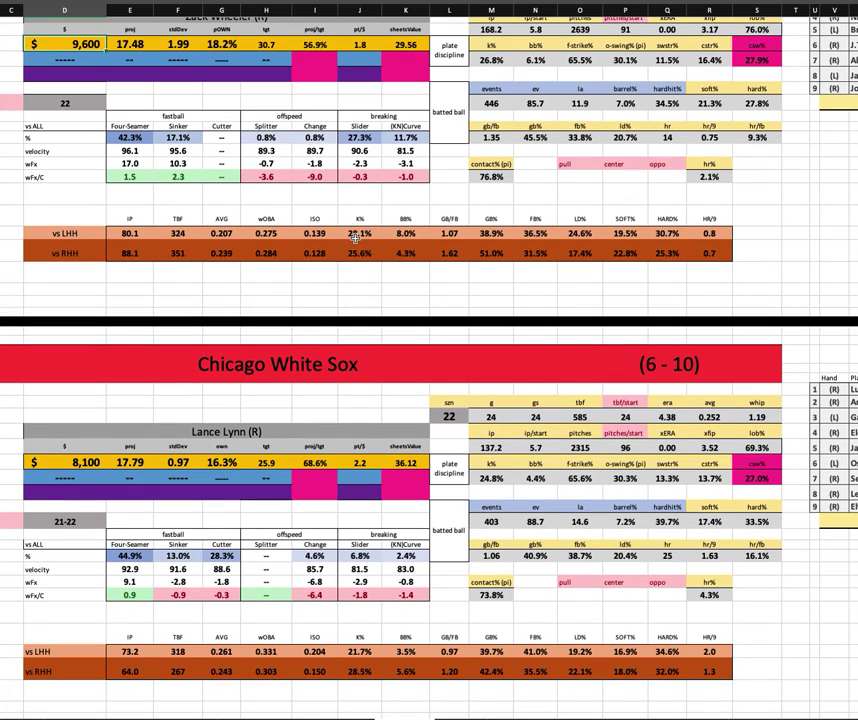
Check the Phillies pitcher's K% against left- and right-handed hitters, and compare his block with the White Sox pitcher's salary and stats
{"action": "left_click_drag", "start_coordinate": [359, 233], "coordinate": [359, 253]}
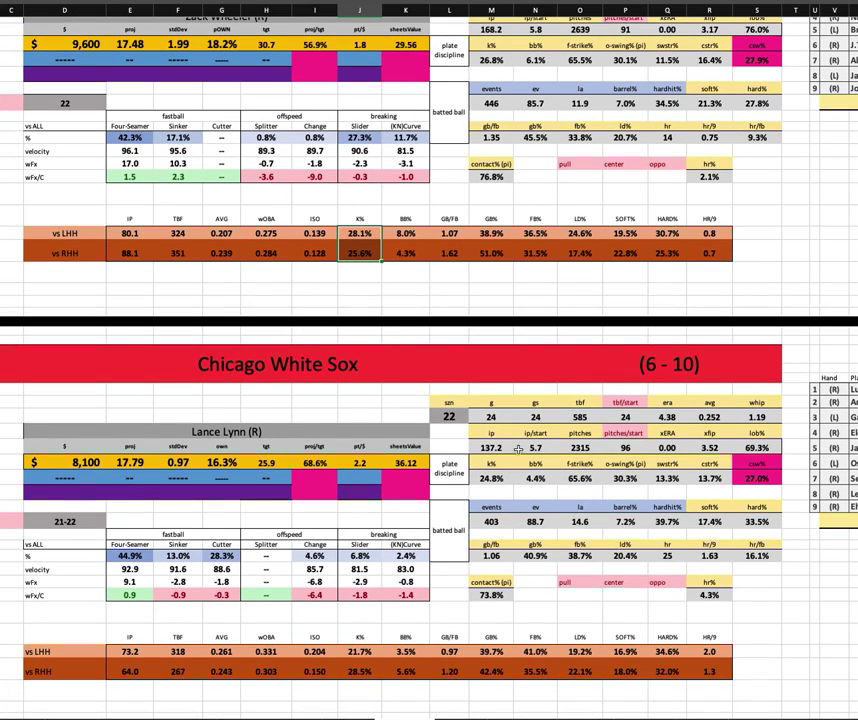
{"action": "scroll", "coordinate": [480, 360], "scroll_direction": "down", "scroll_amount": 2}
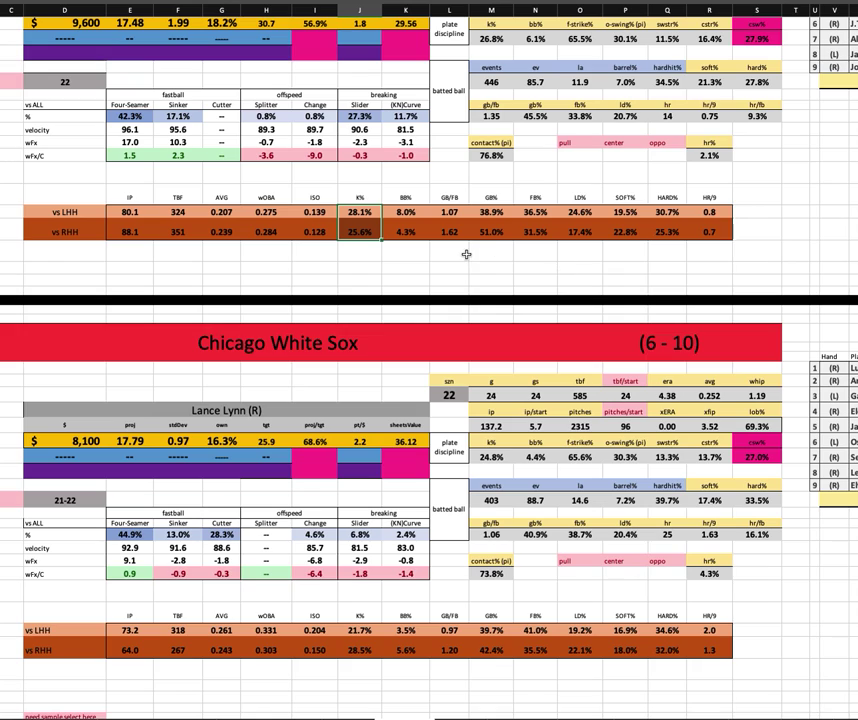
{"action": "left_click", "coordinate": [90, 441]}
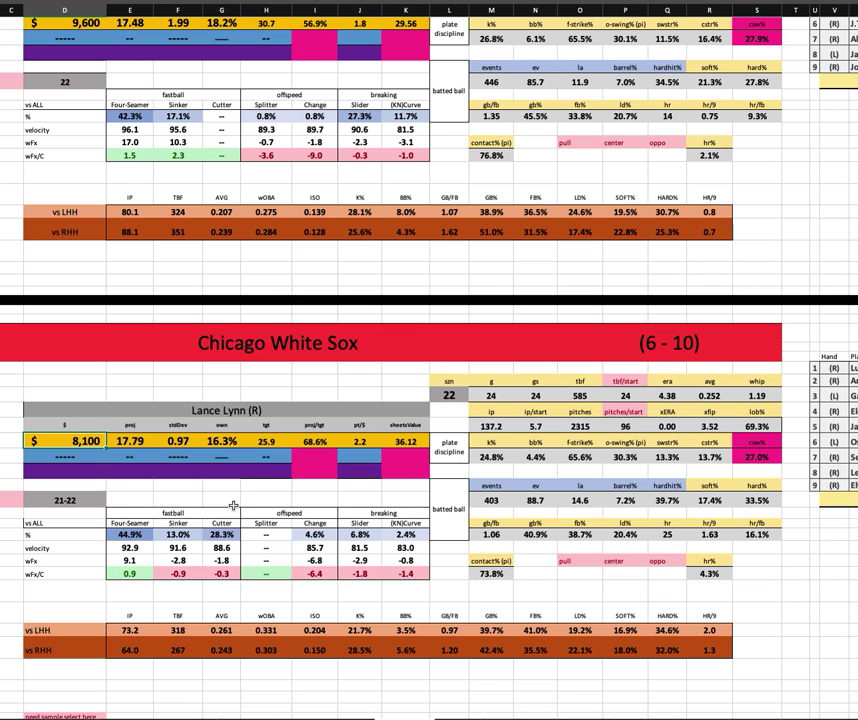
{"action": "scroll", "coordinate": [233, 505], "scroll_direction": "up", "scroll_amount": 3}
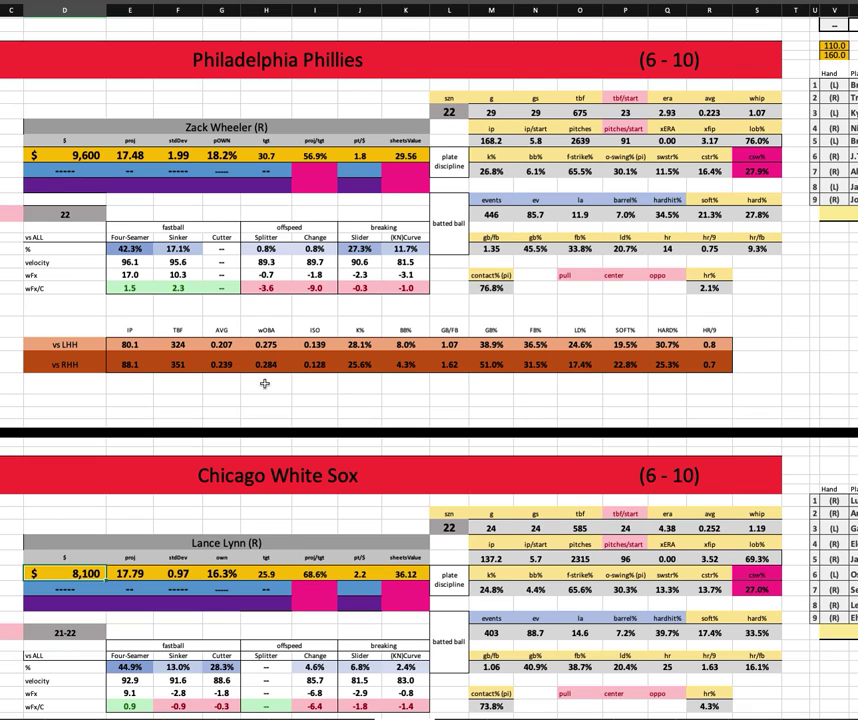
{"action": "scroll", "coordinate": [281, 385], "scroll_direction": "down", "scroll_amount": 3}
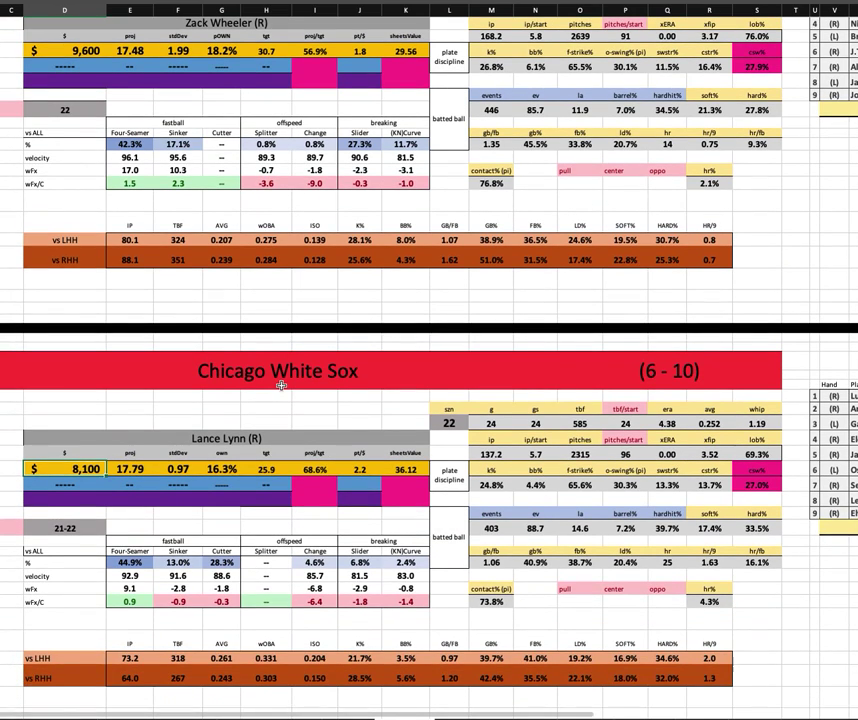
{"action": "scroll", "coordinate": [281, 385], "scroll_direction": "up", "scroll_amount": 5}
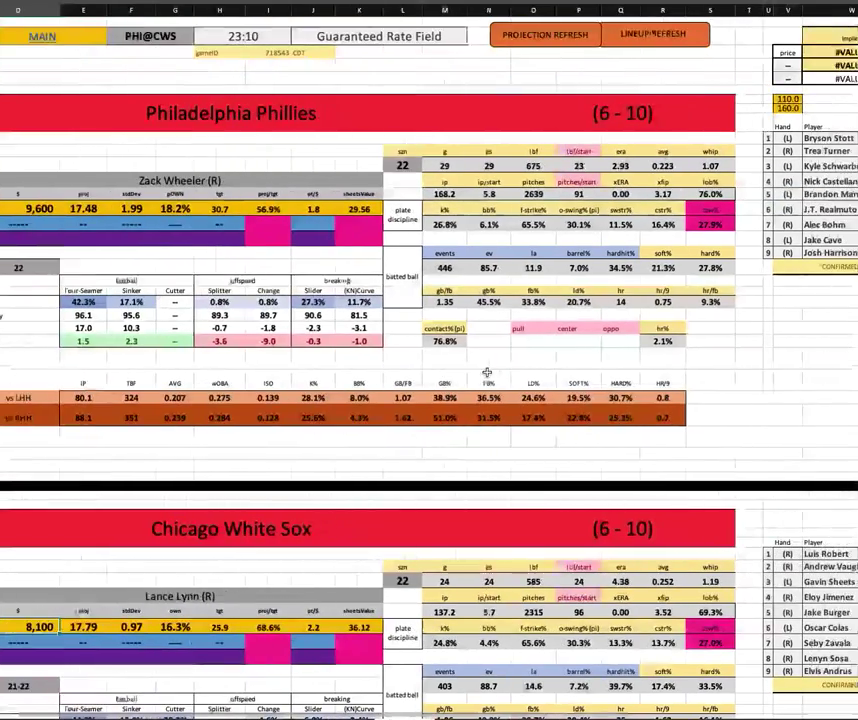
Examine the projected ownership of the Phillies hitters in the DraftKings table, focusing on the first three batters
{"action": "scroll", "coordinate": [487, 371], "scroll_direction": "right", "scroll_amount": 2}
{"action": "scroll", "coordinate": [487, 371], "scroll_direction": "right", "scroll_amount": 3}
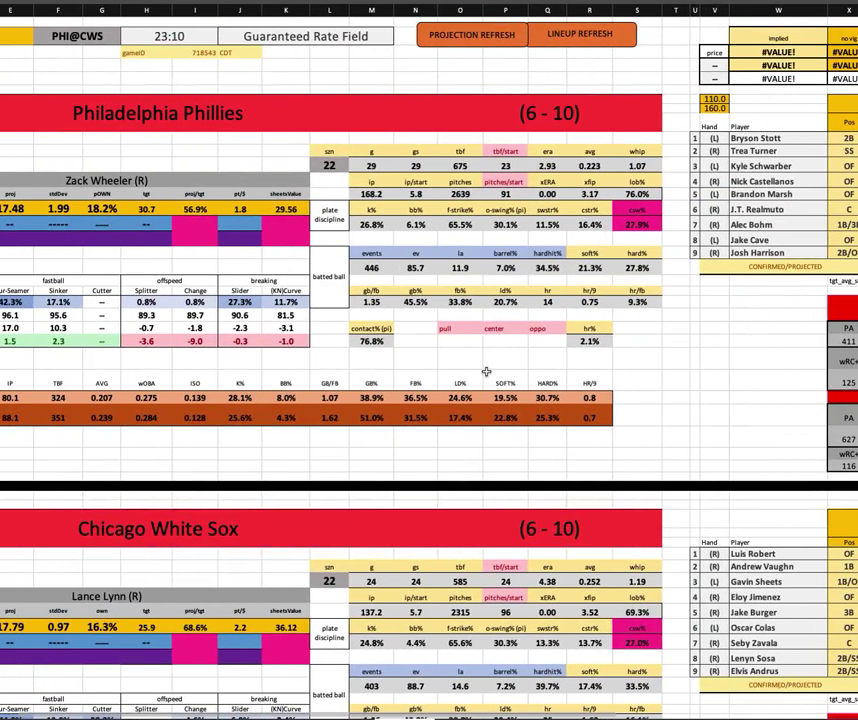
{"action": "scroll", "coordinate": [483, 372], "scroll_direction": "right", "scroll_amount": 3}
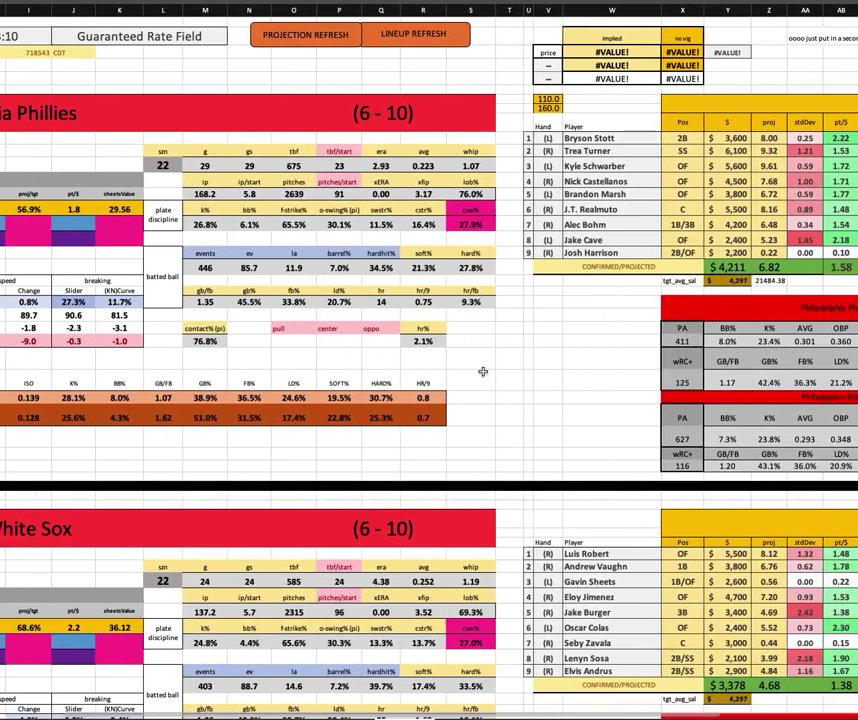
{"action": "scroll", "coordinate": [491, 385], "scroll_direction": "right", "scroll_amount": 3}
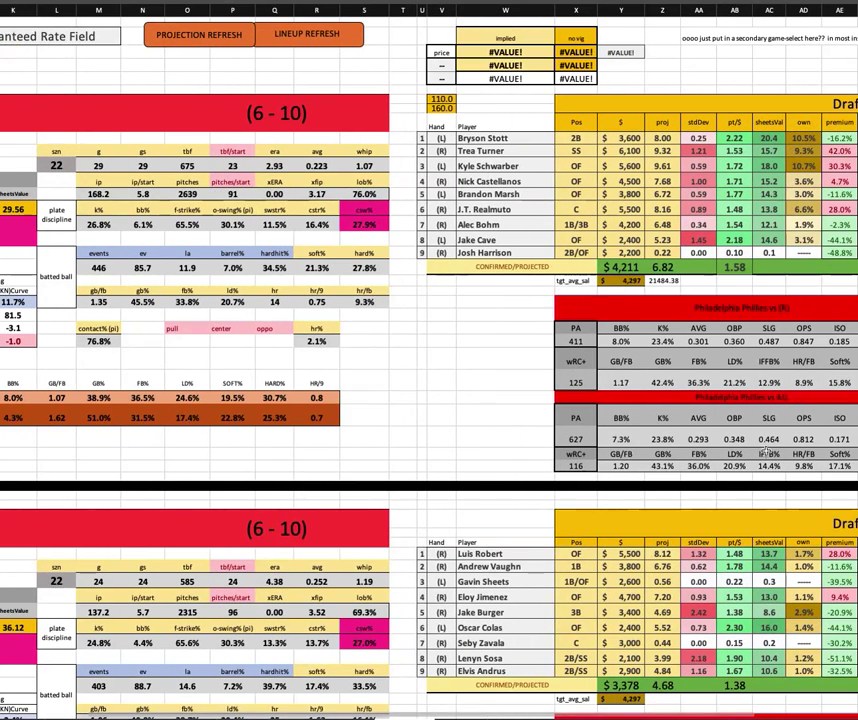
{"action": "scroll", "coordinate": [700, 440], "scroll_direction": "left", "scroll_amount": 1}
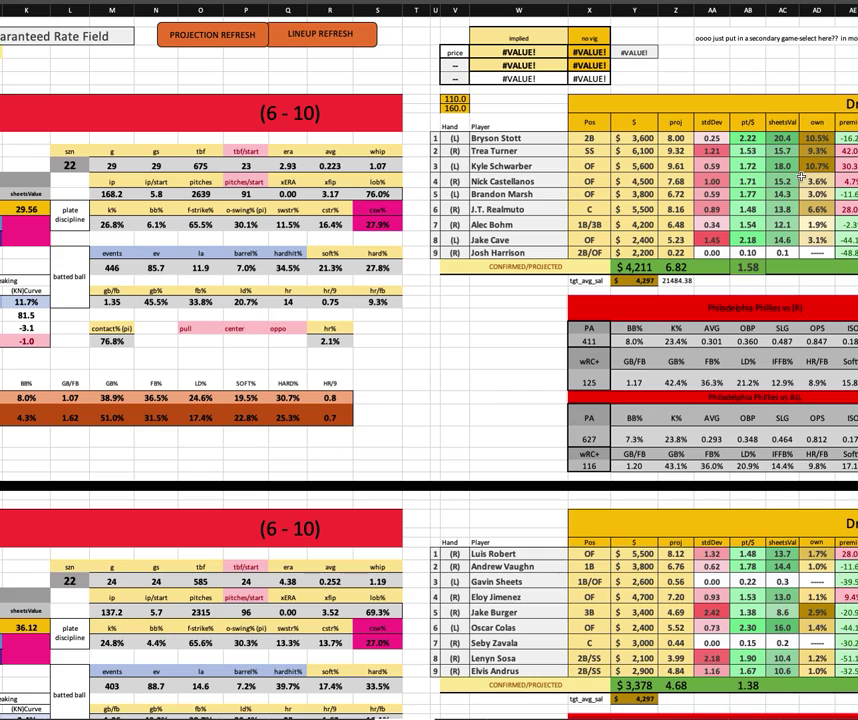
{"action": "left_click_drag", "start_coordinate": [818, 138], "coordinate": [812, 244]}
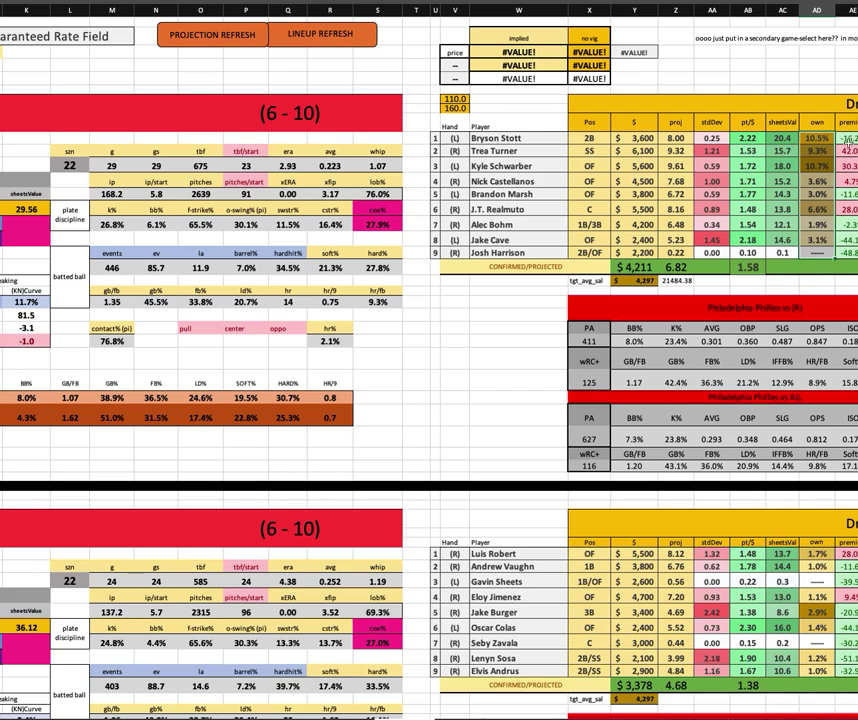
{"action": "left_click", "coordinate": [815, 140]}
{"action": "left_click", "coordinate": [805, 165], "text": "shift"}
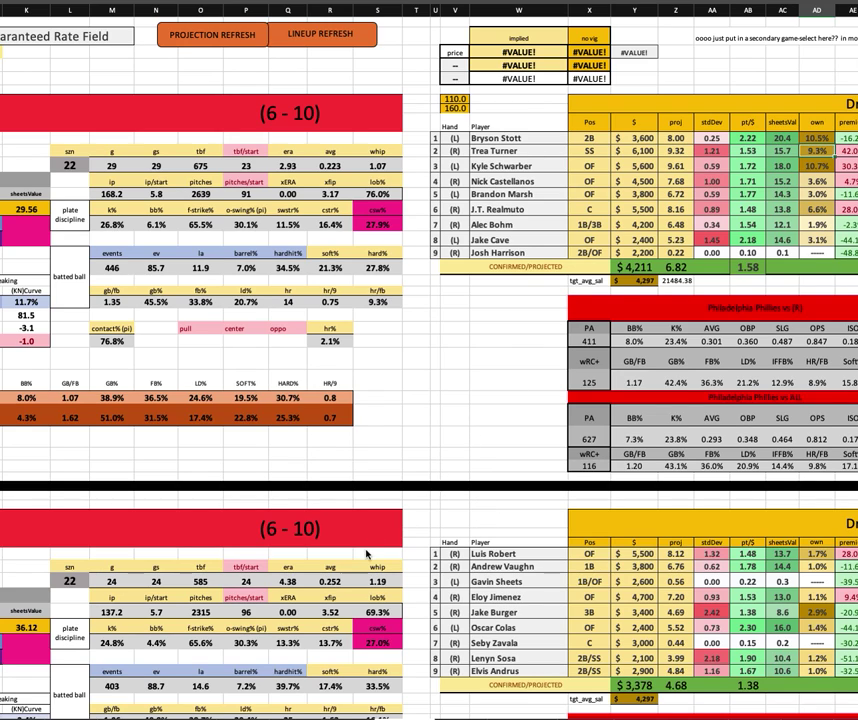
Review the Philadelphia Phillies vs (R) table, checking the wRC+ and ISO figures
{"action": "scroll", "coordinate": [368, 555], "scroll_direction": "left", "scroll_amount": 5}
{"action": "scroll", "coordinate": [555, 527], "scroll_direction": "right", "scroll_amount": 3}
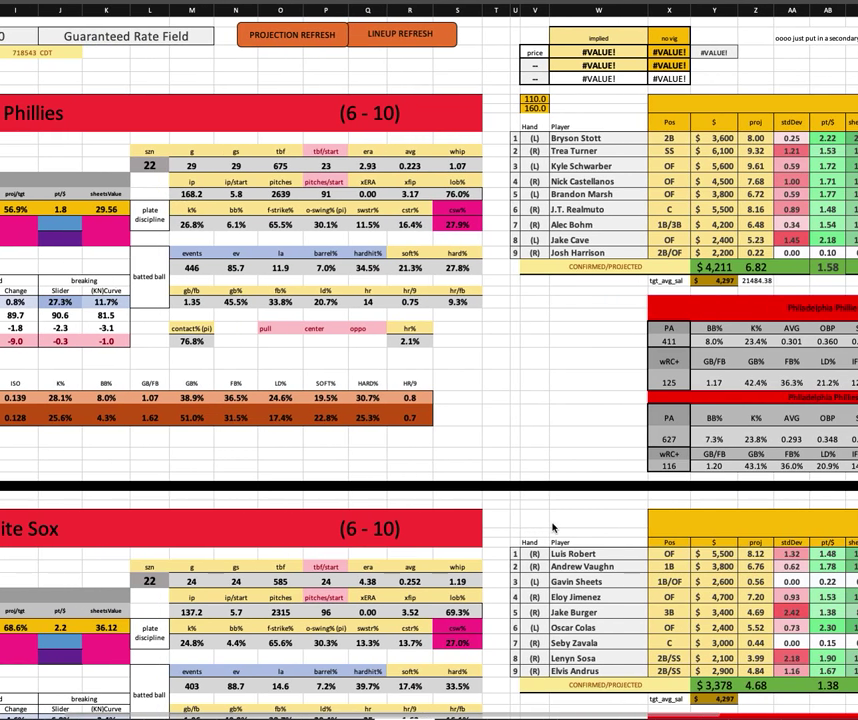
{"action": "scroll", "coordinate": [553, 527], "scroll_direction": "right", "scroll_amount": 3}
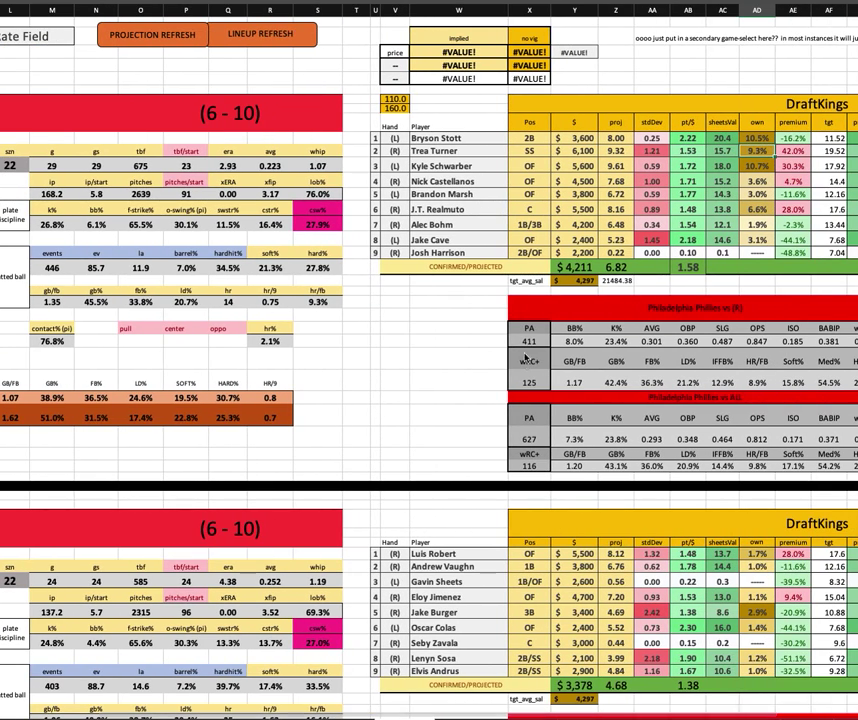
{"action": "left_click", "coordinate": [526, 385]}
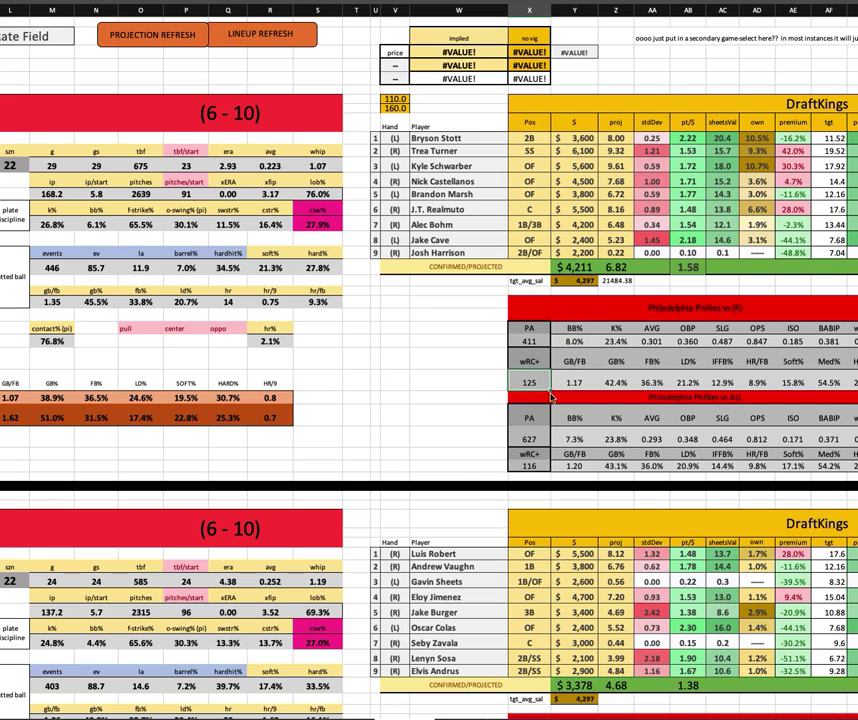
{"action": "mouse_move", "coordinate": [545, 334]}
{"action": "left_mouse_down"}
{"action": "mouse_move", "coordinate": [550, 350]}
{"action": "mouse_move", "coordinate": [845, 383]}
{"action": "left_mouse_up"}
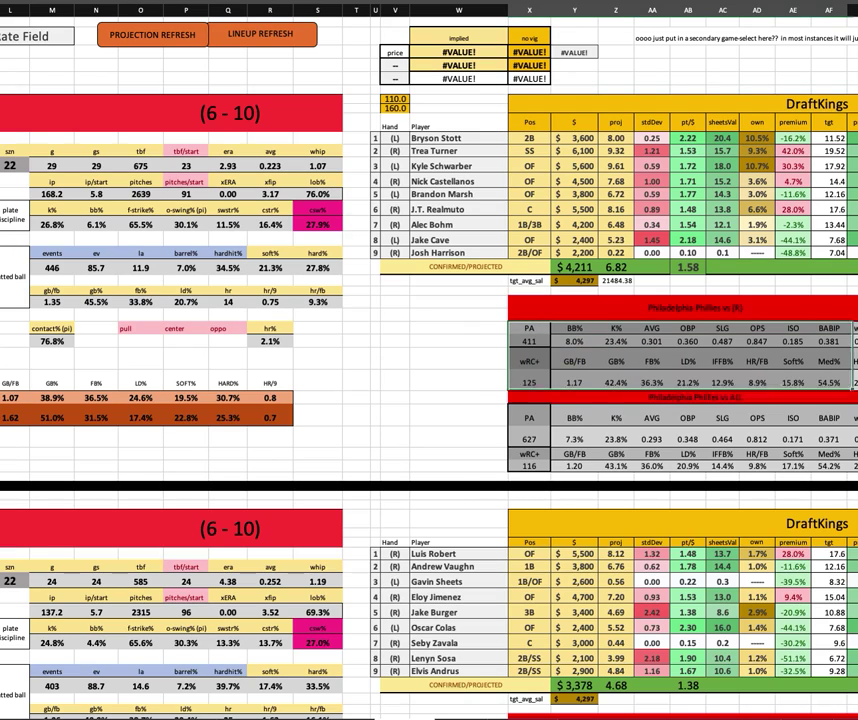
{"action": "scroll", "coordinate": [837, 408], "scroll_direction": "right", "scroll_amount": 2}
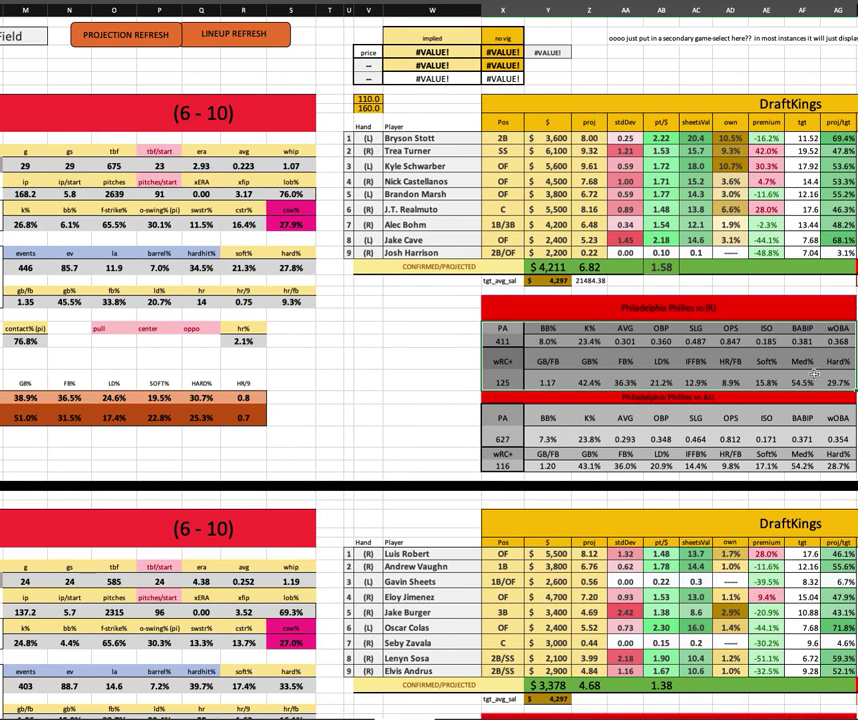
{"action": "left_click", "coordinate": [767, 343]}
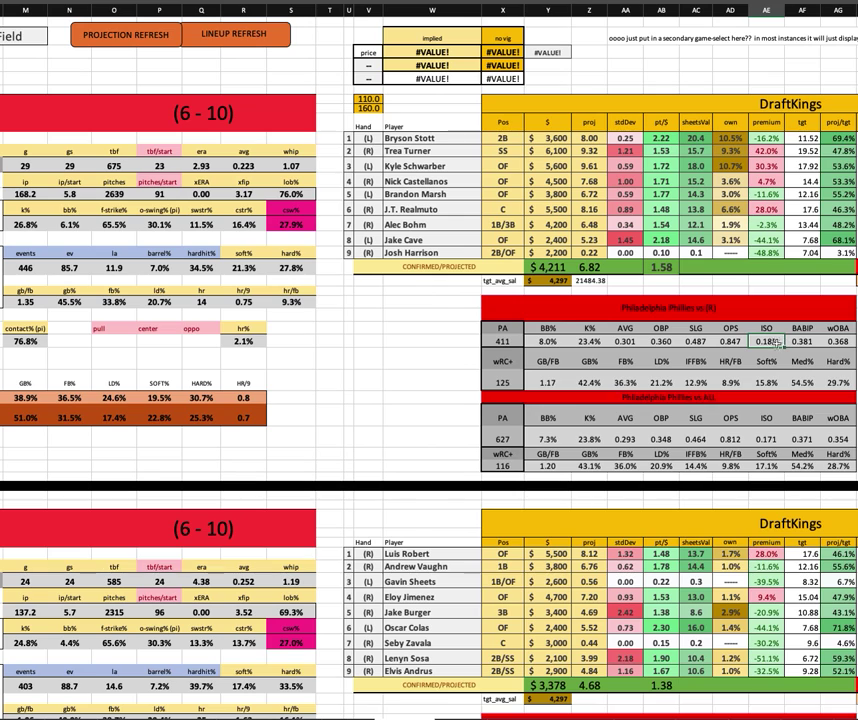
Compare the ISO in the Chicago White Sox vs (R) table with the Phillies' ISO against right-handers
{"action": "scroll", "coordinate": [770, 345], "scroll_direction": "down", "scroll_amount": 3}
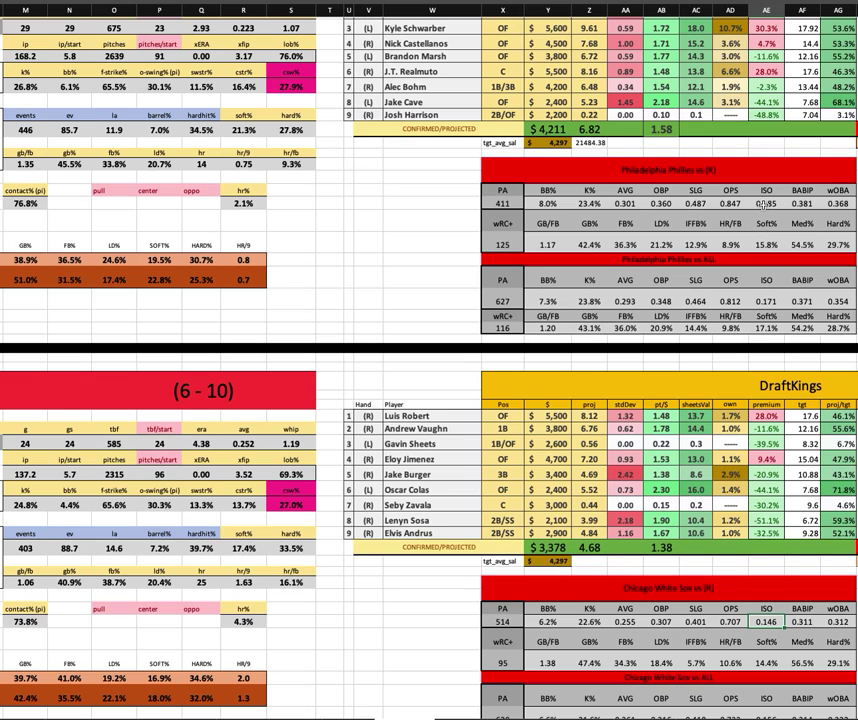
{"action": "scroll", "coordinate": [783, 479], "scroll_direction": "up", "scroll_amount": 1}
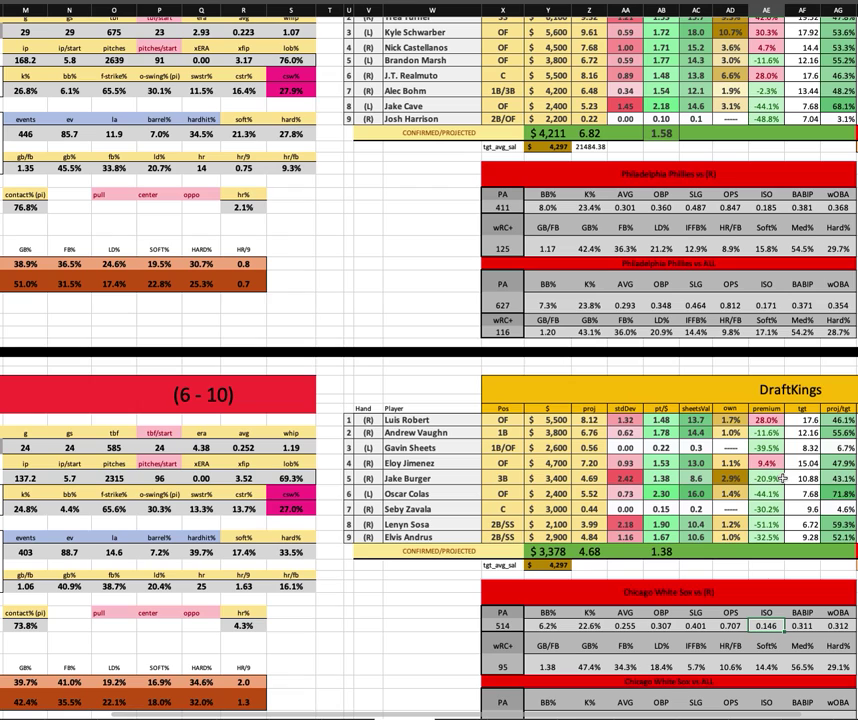
{"action": "scroll", "coordinate": [778, 478], "scroll_direction": "up", "scroll_amount": 3}
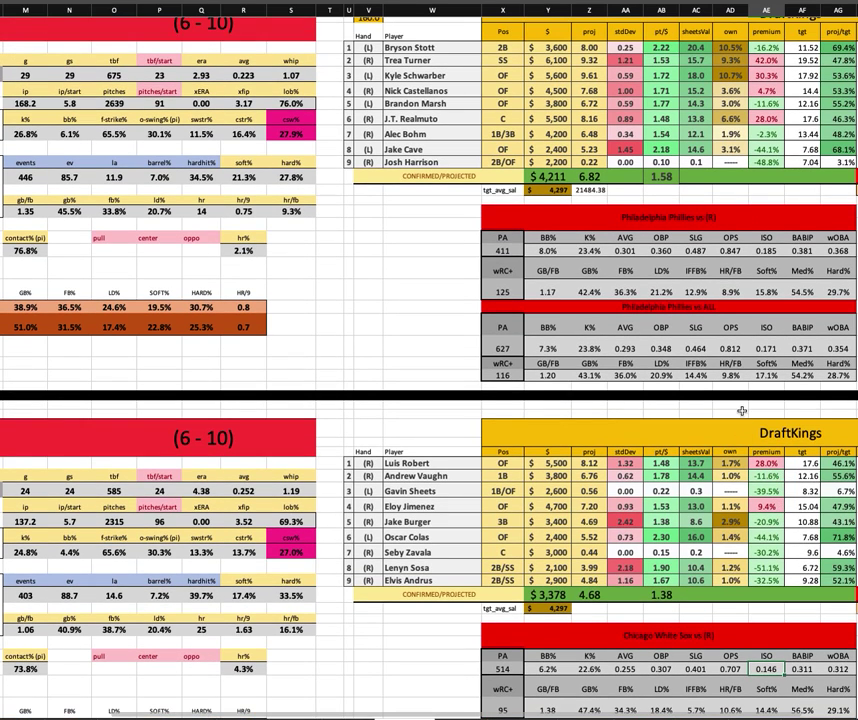
{"action": "scroll", "coordinate": [741, 414], "scroll_direction": "up", "scroll_amount": 2}
{"action": "scroll", "coordinate": [743, 414], "scroll_direction": "up", "scroll_amount": 2}
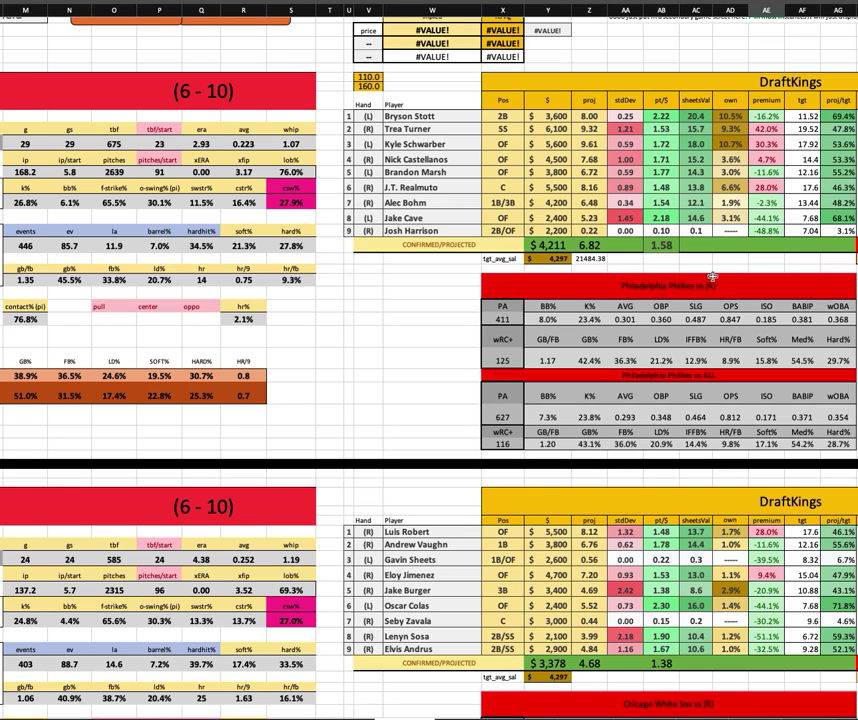
{"action": "scroll", "coordinate": [545, 328], "scroll_direction": "down", "scroll_amount": 3}
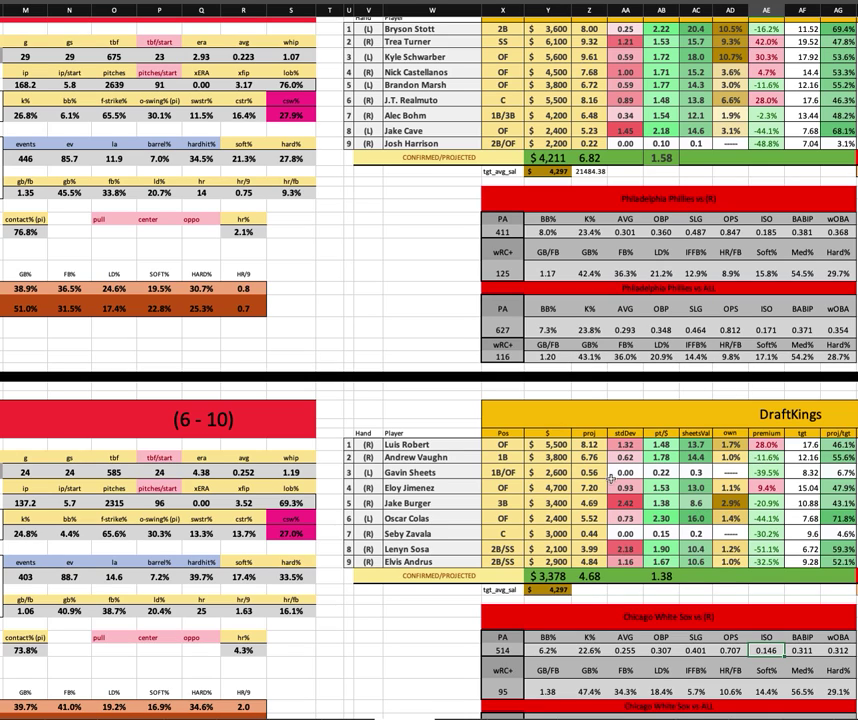
{"action": "scroll", "coordinate": [613, 484], "scroll_direction": "up", "scroll_amount": 4}
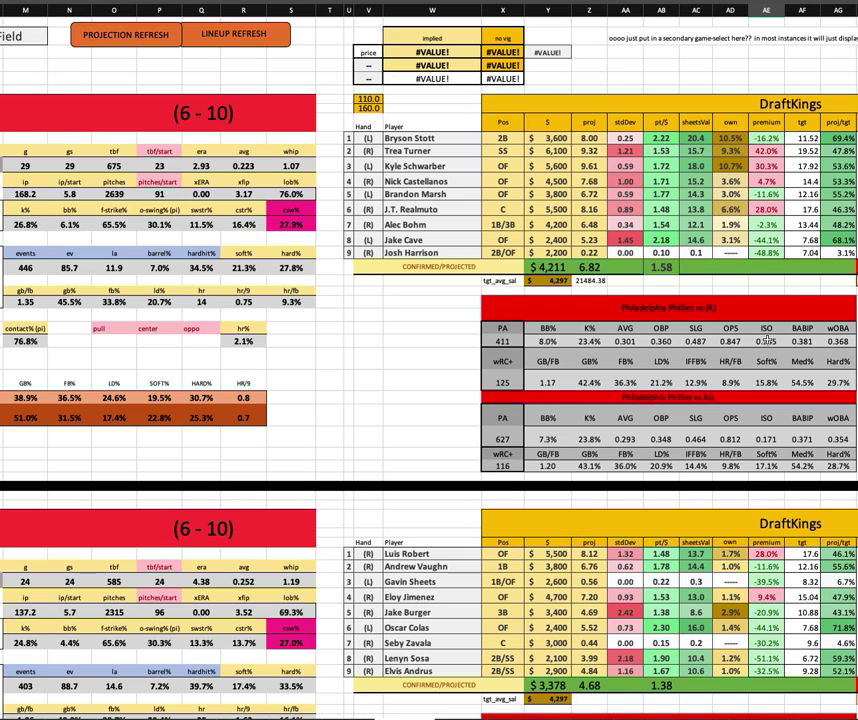
Check the Phillies' wOBA against right-handers and compare it with the Chicago White Sox vs (R) table
{"action": "left_click", "coordinate": [840, 342]}
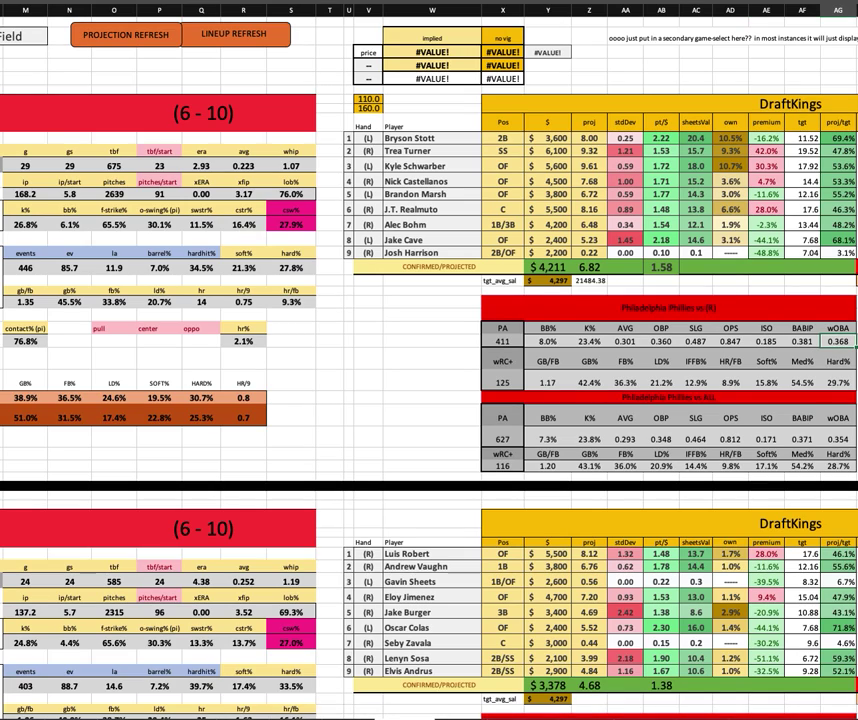
{"action": "scroll", "coordinate": [843, 484], "scroll_direction": "down", "scroll_amount": 4}
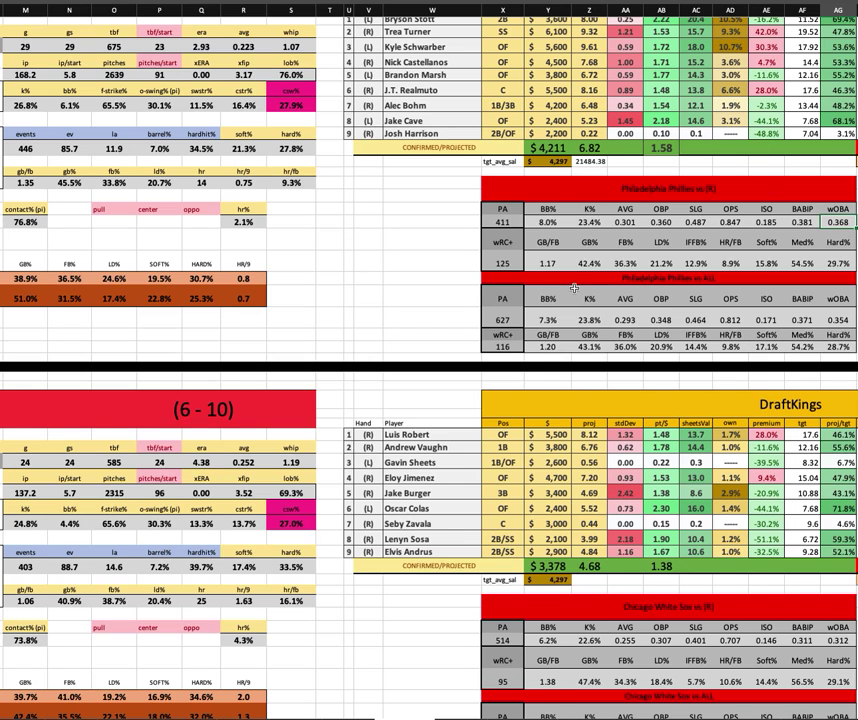
{"action": "scroll", "coordinate": [578, 330], "scroll_direction": "up", "scroll_amount": 2}
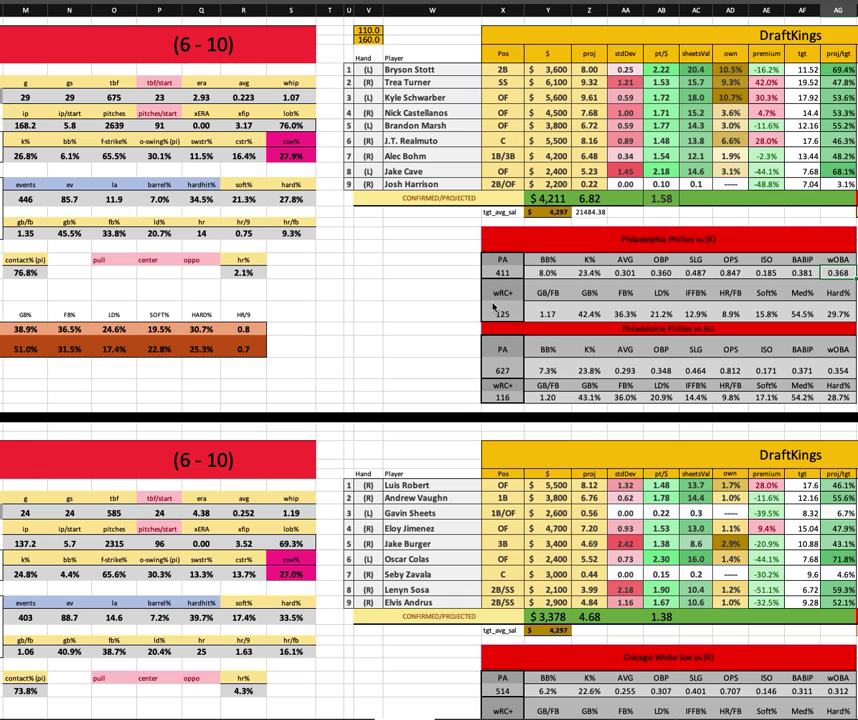
{"action": "scroll", "coordinate": [493, 307], "scroll_direction": "up", "scroll_amount": 3}
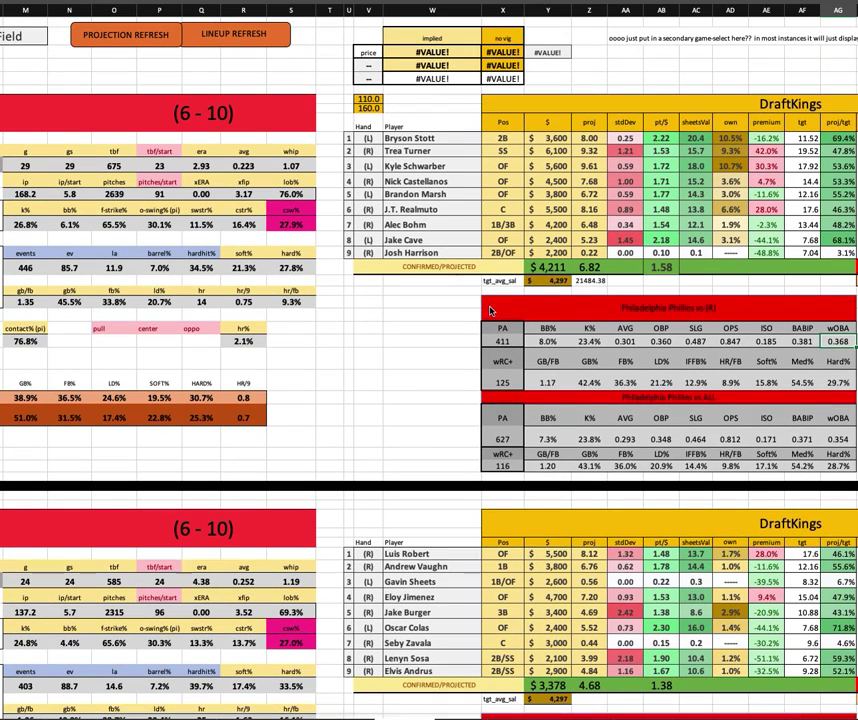
Return to the Phillies pitcher's block and examine his slider and curve data and his K% splits versus LHH and RHH
{"action": "scroll", "coordinate": [337, 481], "scroll_direction": "left", "scroll_amount": 10}
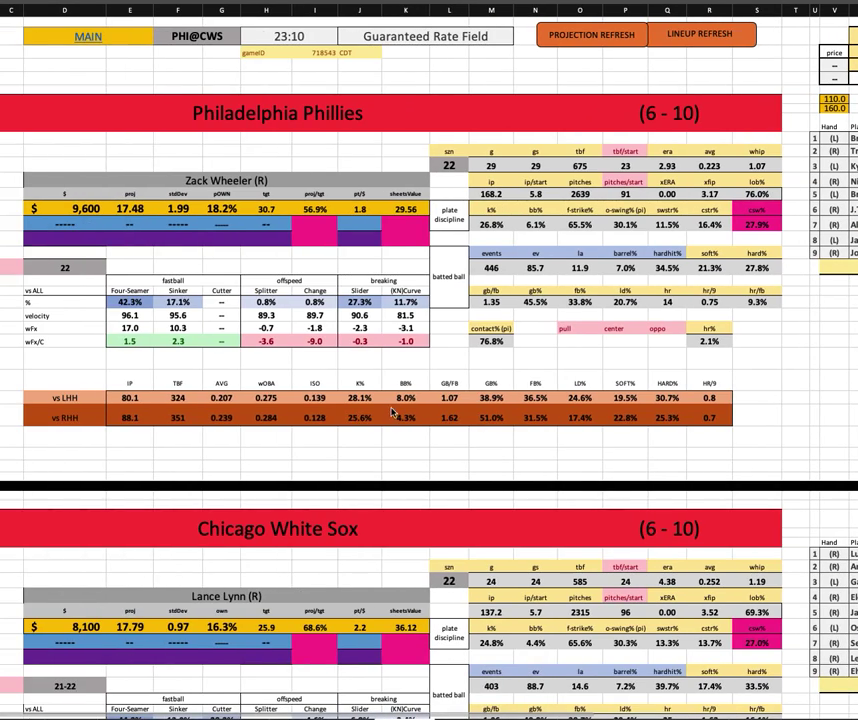
{"action": "scroll", "coordinate": [400, 440], "scroll_direction": "down", "scroll_amount": 5}
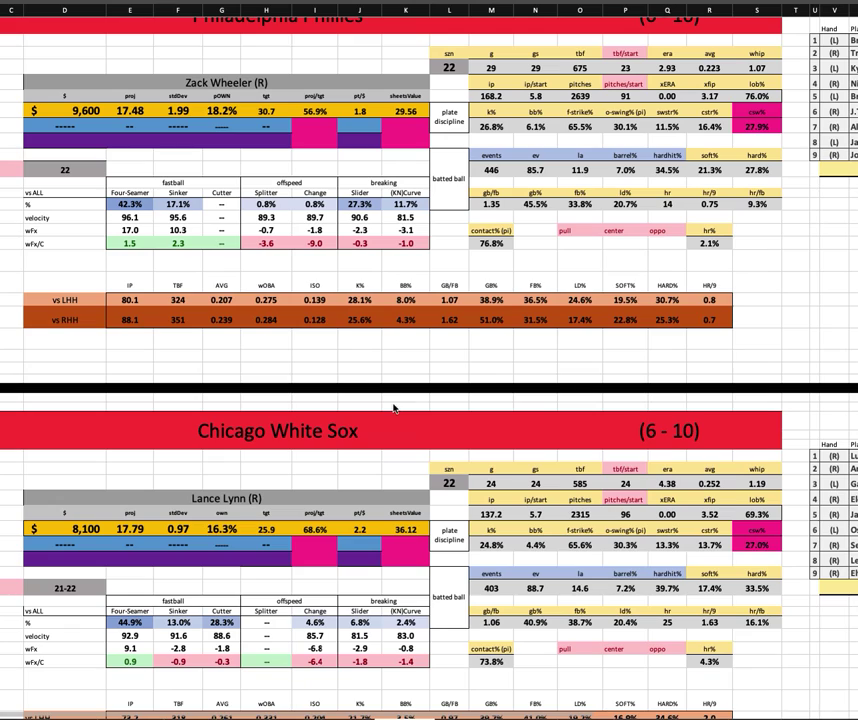
{"action": "left_click", "coordinate": [371, 204]}
{"action": "left_click_drag", "start_coordinate": [371, 204], "coordinate": [357, 243]}
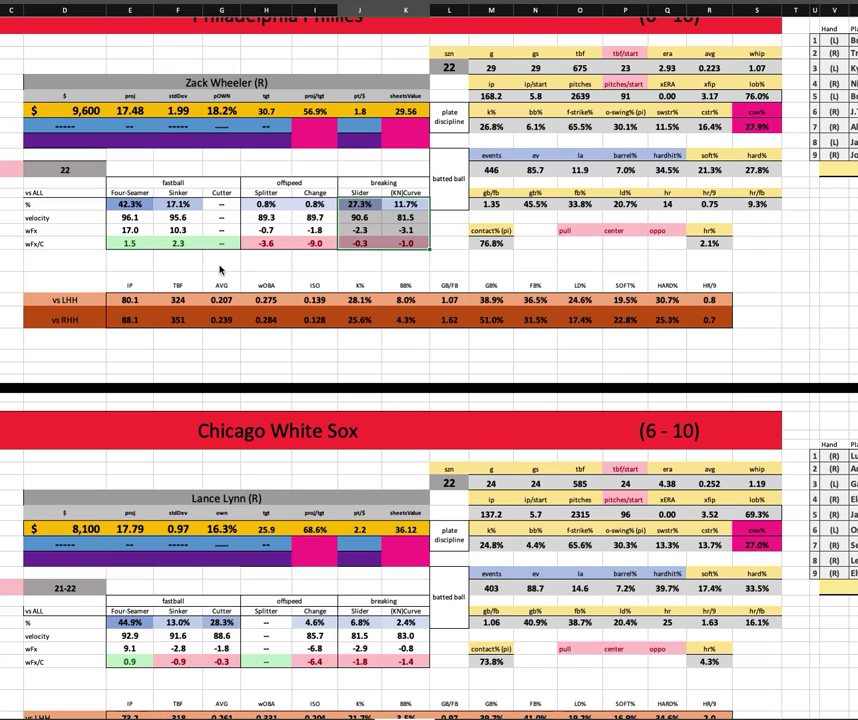
{"action": "mouse_move", "coordinate": [358, 300]}
{"action": "left_mouse_down"}
{"action": "mouse_move", "coordinate": [356, 318]}
{"action": "mouse_move", "coordinate": [364, 318]}
{"action": "mouse_move", "coordinate": [364, 280]}
{"action": "left_mouse_up"}
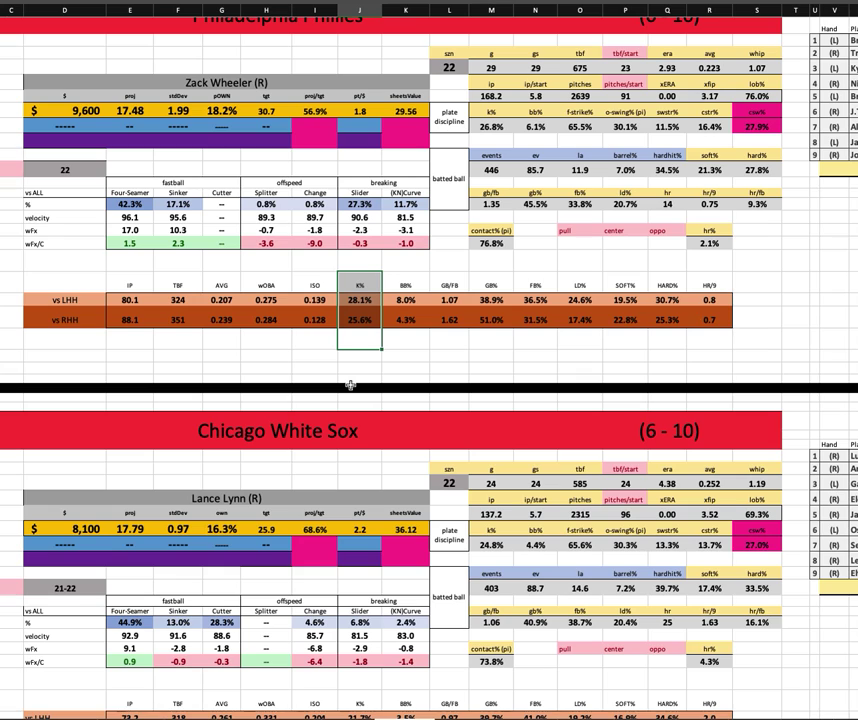
Review the White Sox pitcher's block and salary alongside the Phillies pitcher's figures
{"action": "scroll", "coordinate": [350, 385], "scroll_direction": "down", "scroll_amount": 1}
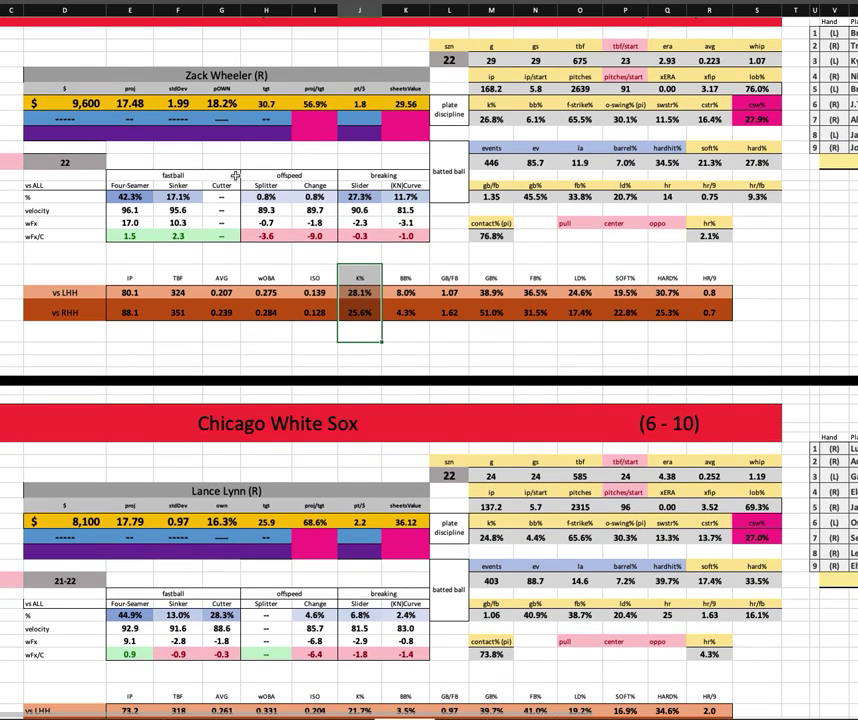
{"action": "scroll", "coordinate": [429, 486], "scroll_direction": "down", "scroll_amount": 3}
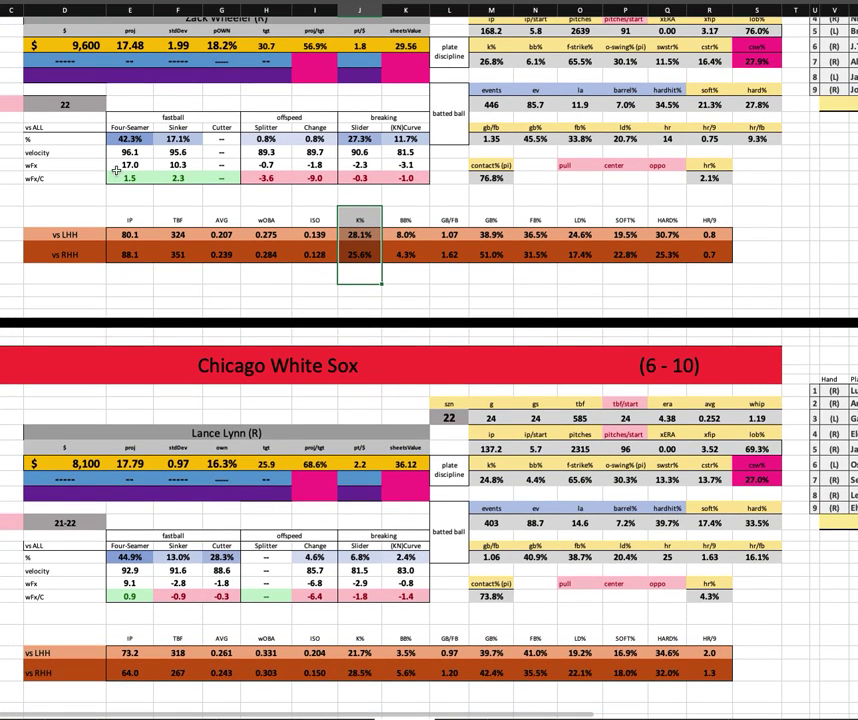
{"action": "left_click", "coordinate": [95, 463]}
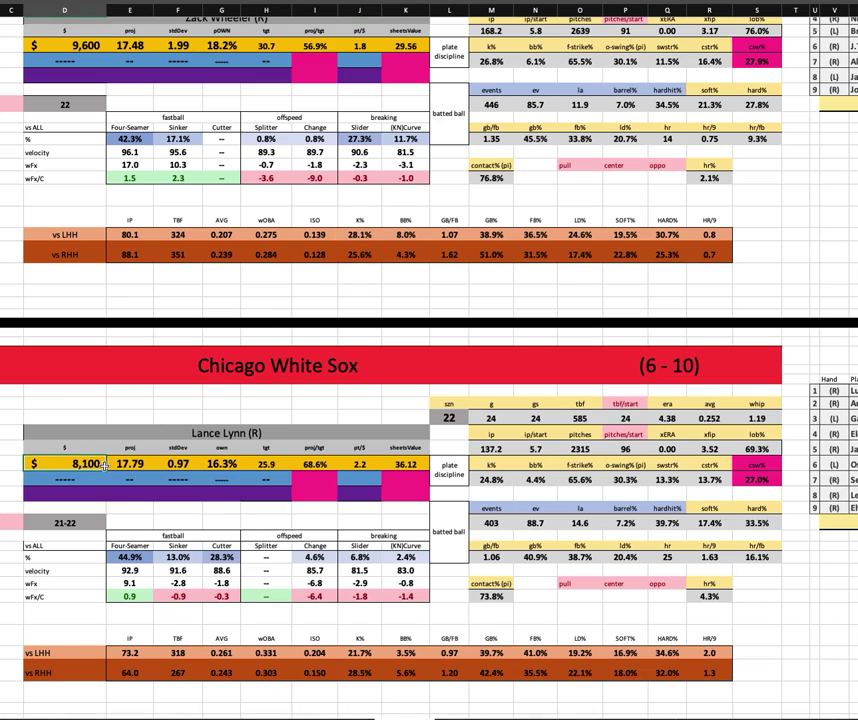
Check the White Sox pitcher's ownership, projection and K% versus LHH
{"action": "left_click", "coordinate": [219, 463]}
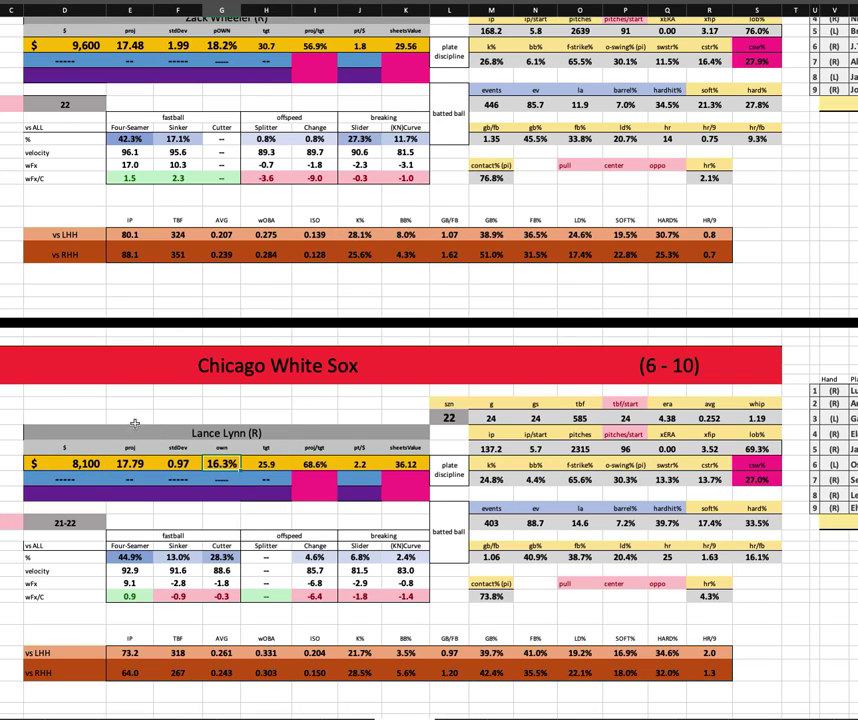
{"action": "key", "text": "Left"}
{"action": "key", "text": "Left"}
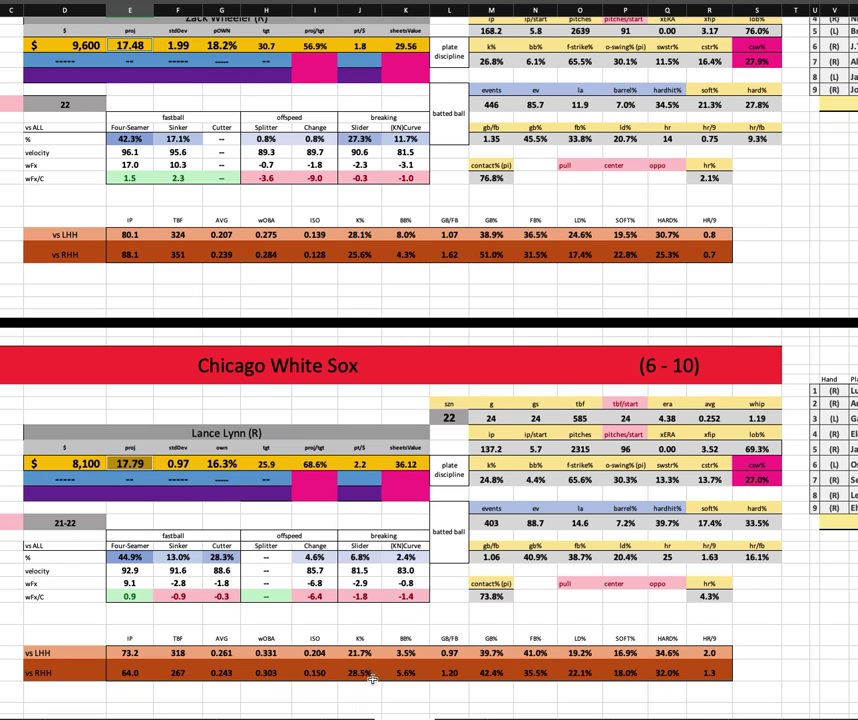
{"action": "left_click", "coordinate": [359, 652]}
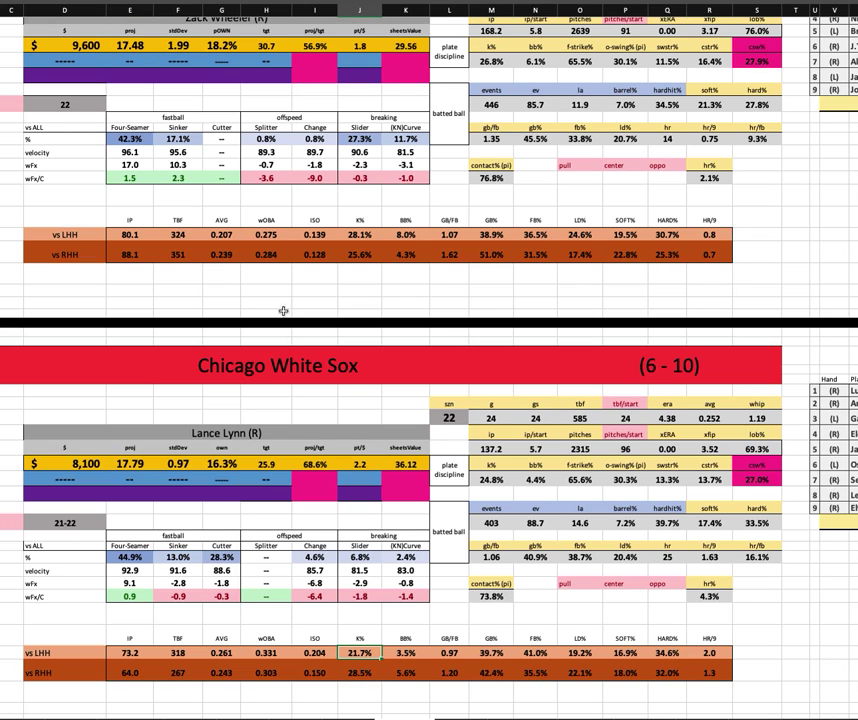
Look over the Phillies' projected lineup, picking out the left-handed hitters in the first, third and fifth spots
{"action": "scroll", "coordinate": [734, 314], "scroll_direction": "up", "scroll_amount": 1}
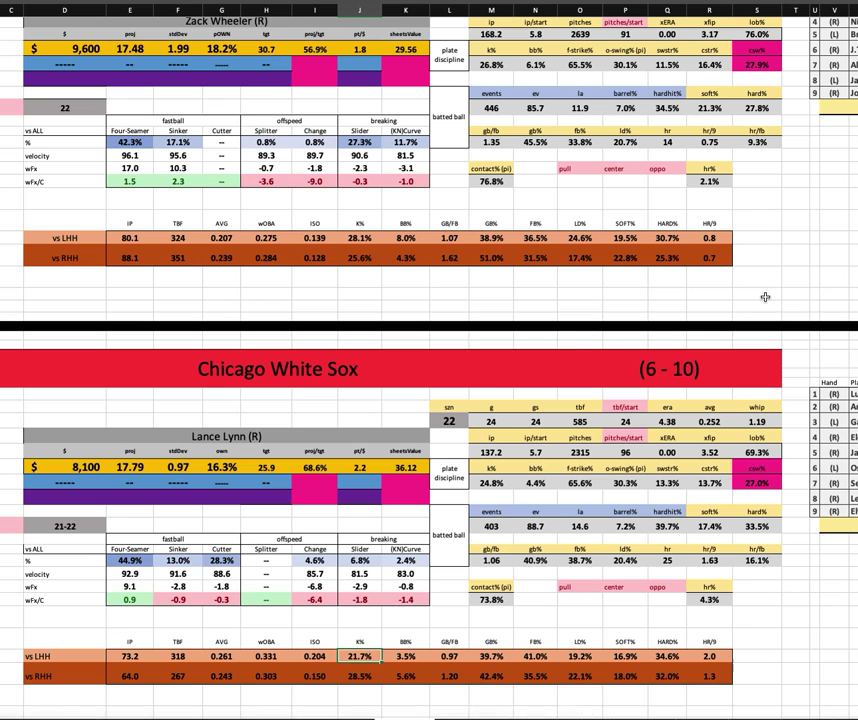
{"action": "scroll", "coordinate": [770, 295], "scroll_direction": "up", "scroll_amount": 5}
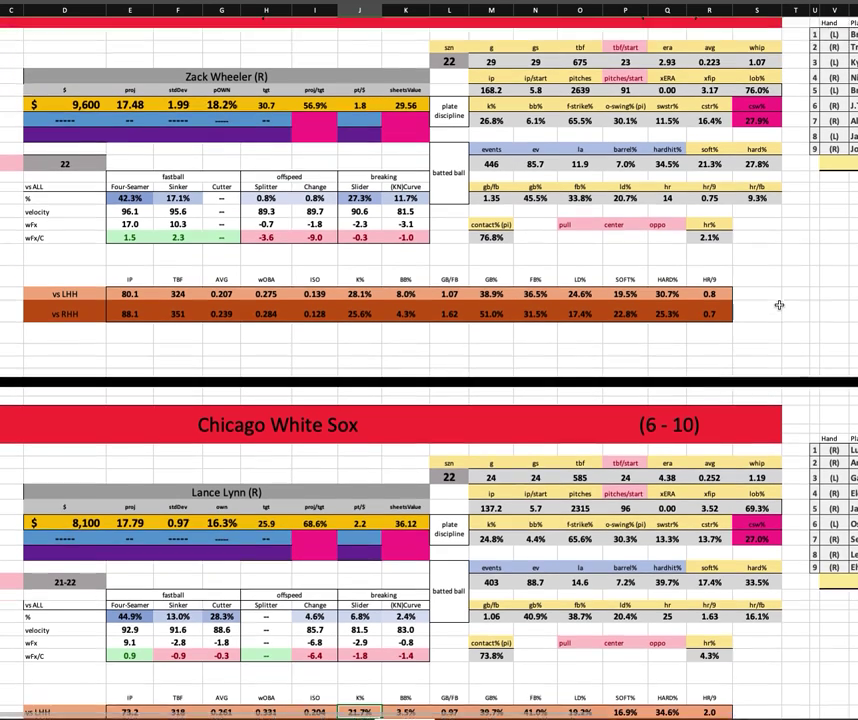
{"action": "scroll", "coordinate": [778, 302], "scroll_direction": "right", "scroll_amount": 3}
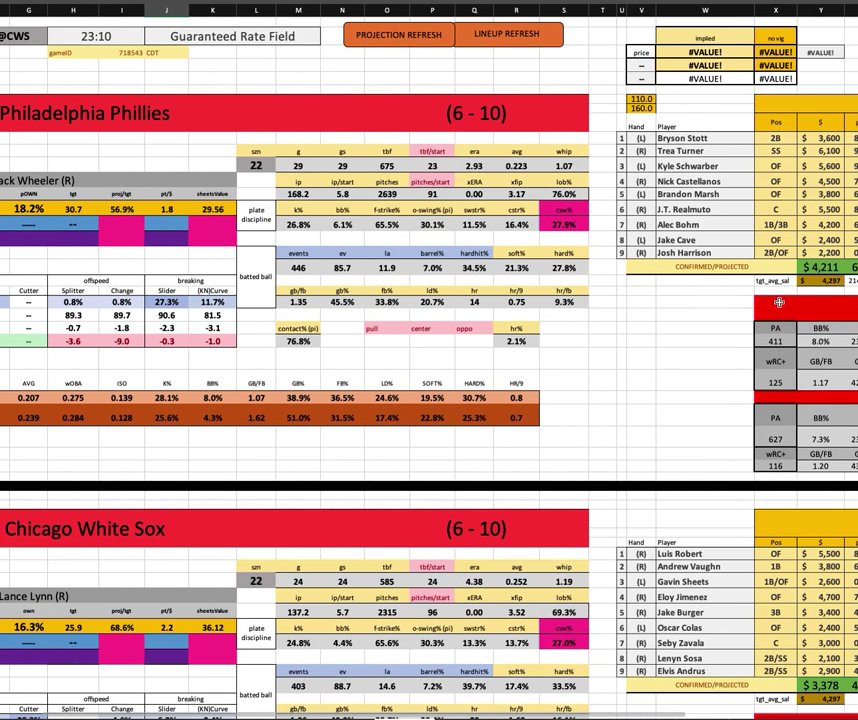
{"action": "scroll", "coordinate": [778, 302], "scroll_direction": "left", "scroll_amount": 1}
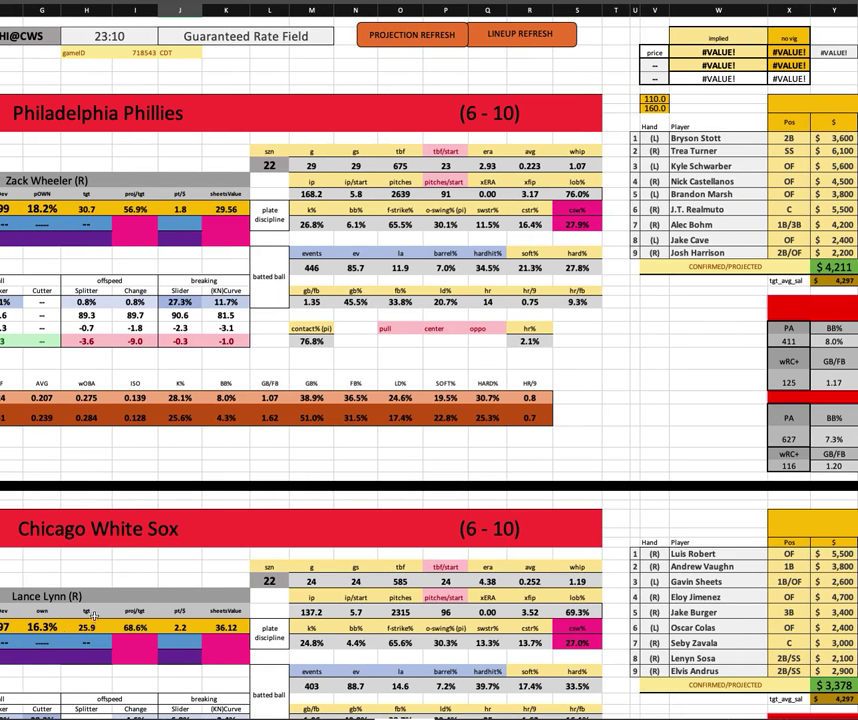
{"action": "left_click", "coordinate": [724, 139]}
{"action": "left_click", "coordinate": [729, 167]}
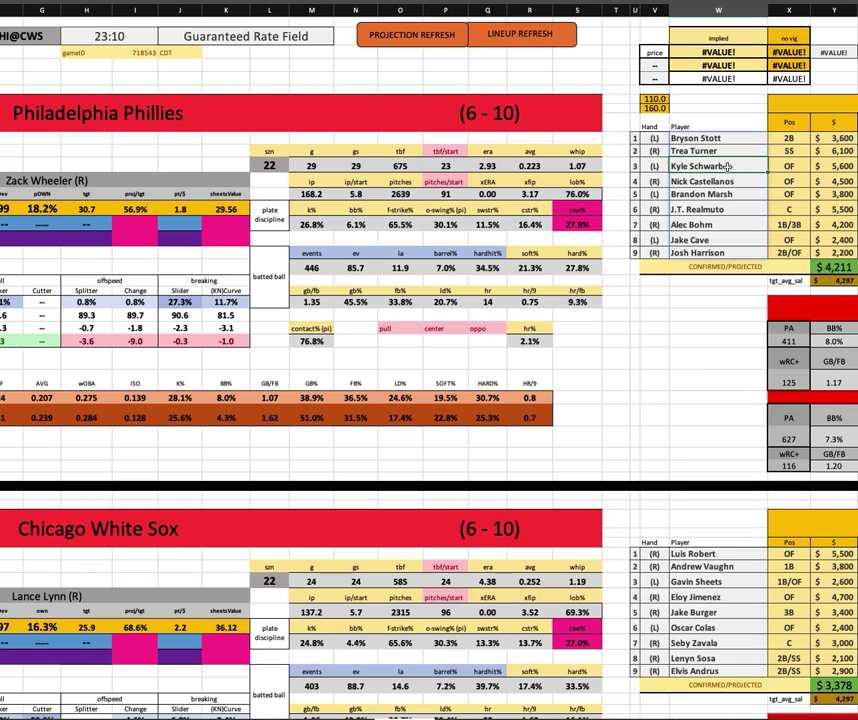
{"action": "left_click", "coordinate": [734, 194]}
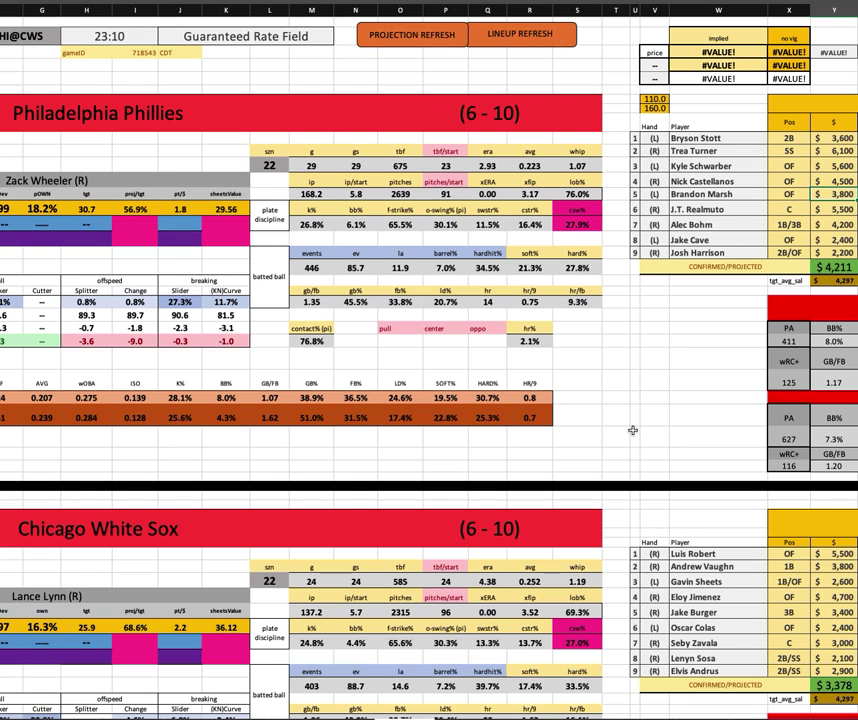
Examine the White Sox pitcher's pitch mix, focusing on his four-seamer, sinker and cutter data
{"action": "scroll", "coordinate": [632, 430], "scroll_direction": "down", "scroll_amount": 5}
{"action": "scroll", "coordinate": [480, 480], "scroll_direction": "left", "scroll_amount": 5}
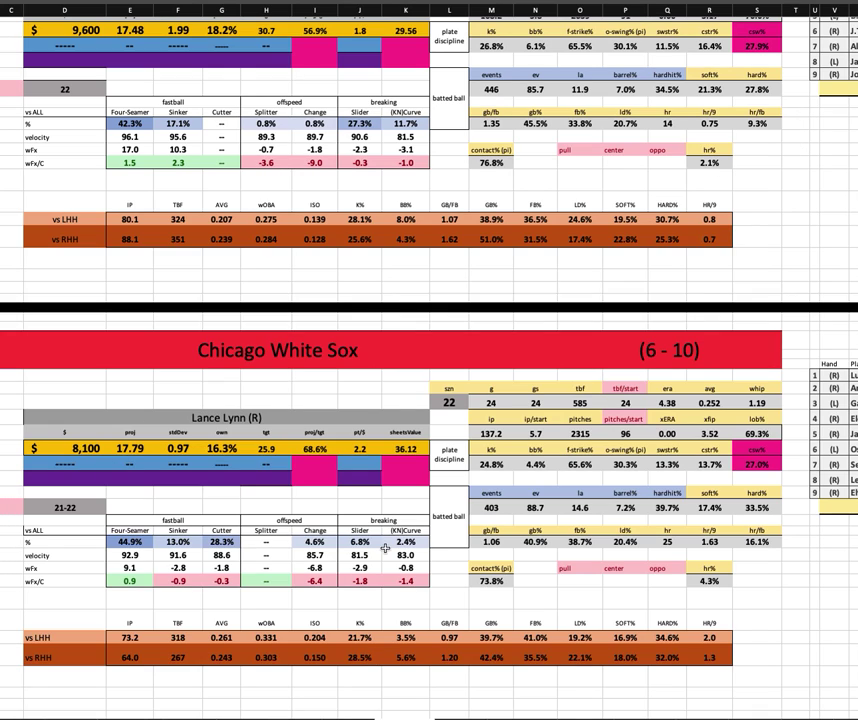
{"action": "mouse_move", "coordinate": [130, 542]}
{"action": "left_mouse_down"}
{"action": "mouse_move", "coordinate": [132, 581]}
{"action": "mouse_move", "coordinate": [416, 587]}
{"action": "left_mouse_up"}
{"action": "left_click_drag", "start_coordinate": [123, 542], "coordinate": [222, 581]}
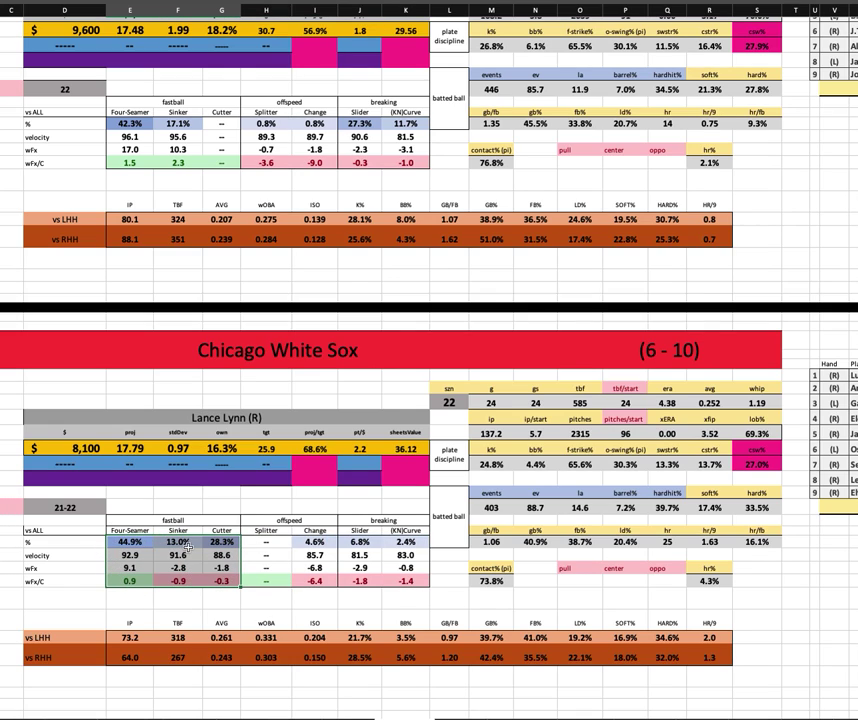
Check the White Sox pitcher's ISO, HARD% and HR/9 versus LHH
{"action": "left_click", "coordinate": [314, 637]}
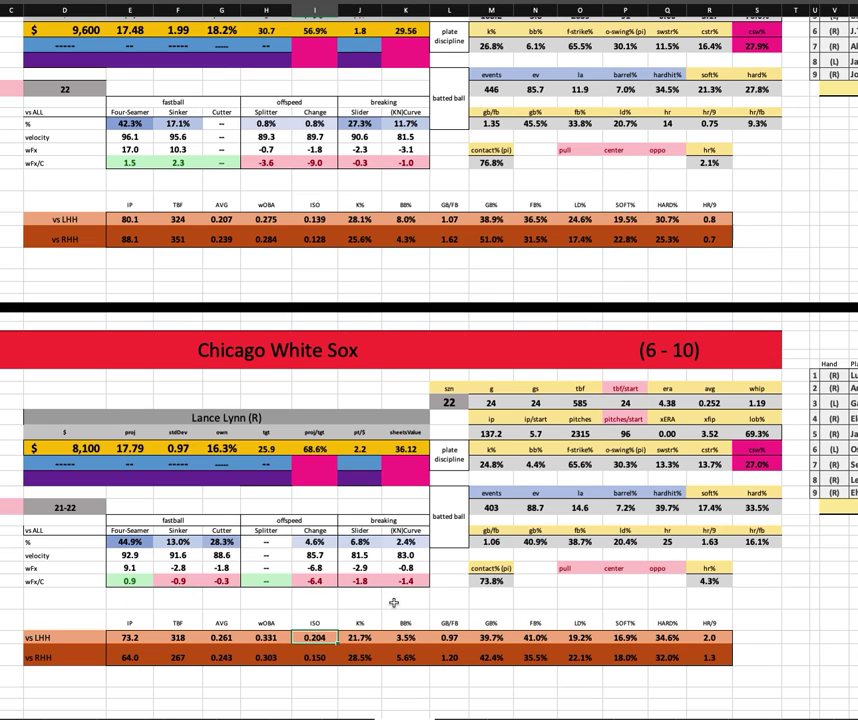
{"action": "left_click", "coordinate": [665, 637]}
{"action": "left_click", "coordinate": [714, 637]}
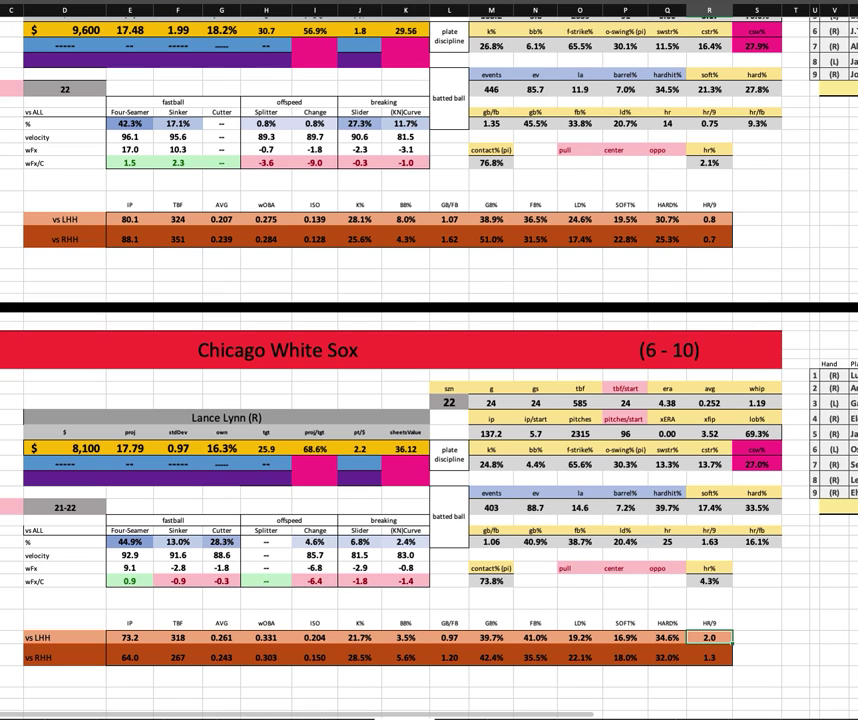
Switch to the FantasyLabs MLB Daily Lineups page and check the wind speed for the Phillies–White Sox game
{"action": "key", "text": "super+Tab"}
{"action": "left_click_drag", "start_coordinate": [718, 16], "coordinate": [573, 30]}
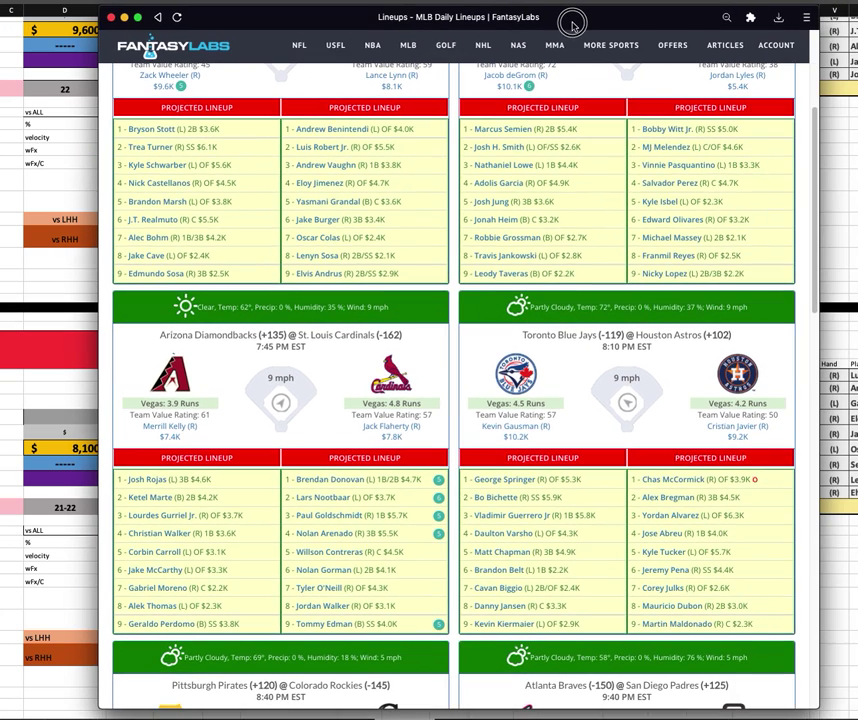
{"action": "scroll", "coordinate": [333, 487], "scroll_direction": "up", "scroll_amount": 5}
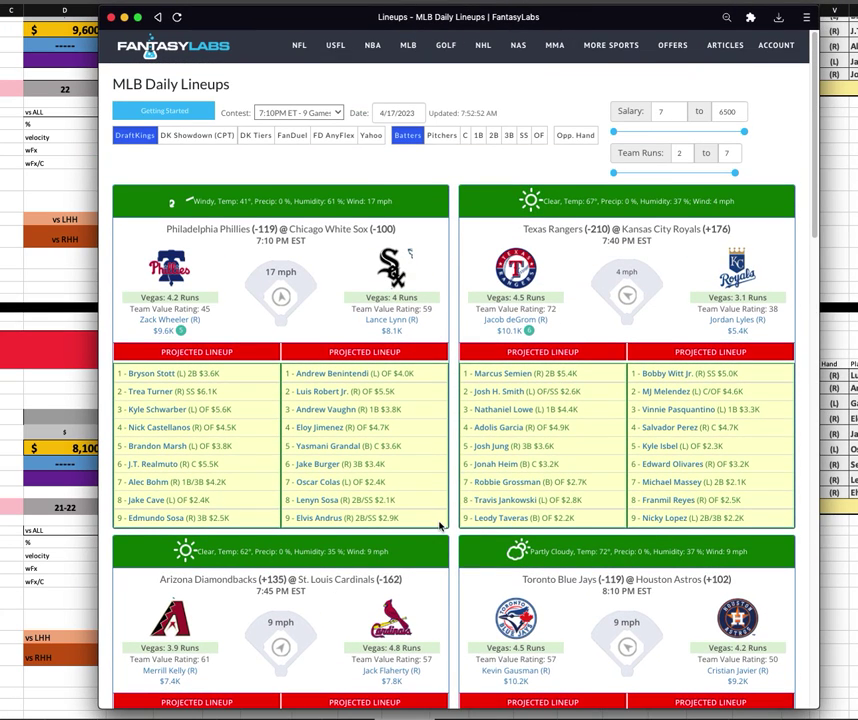
{"action": "triple_click", "coordinate": [312, 322]}
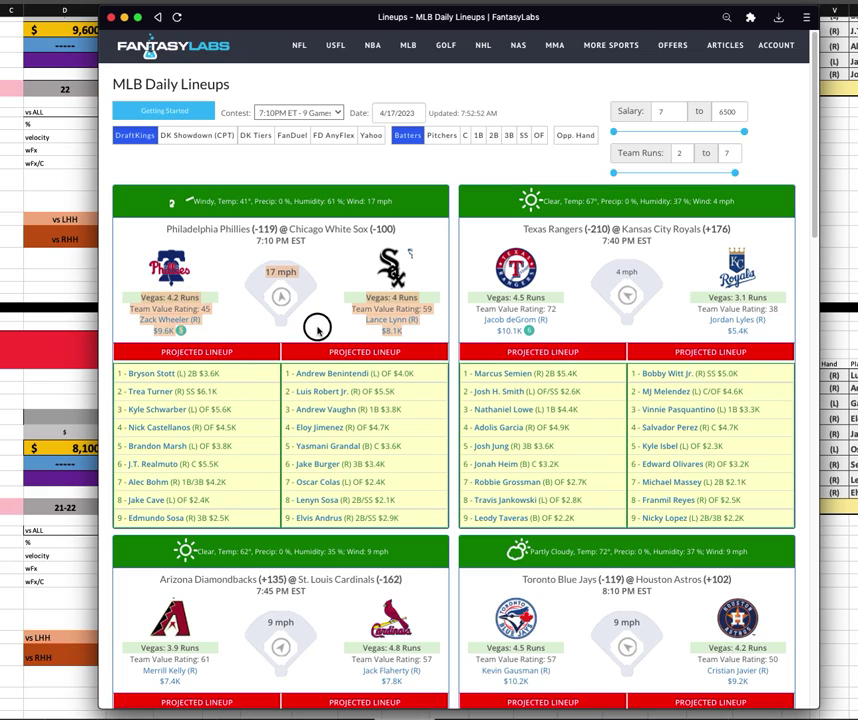
{"action": "left_click", "coordinate": [297, 272]}
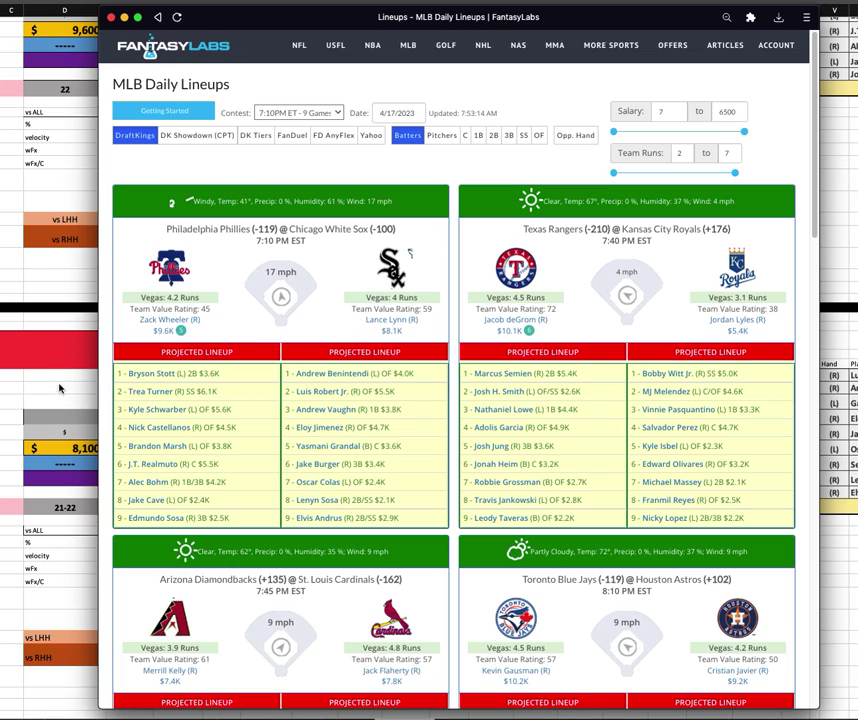
Return to the matchup spreadsheet and review the game's ballpark and both pitchers' stat blocks
{"action": "left_click", "coordinate": [61, 382]}
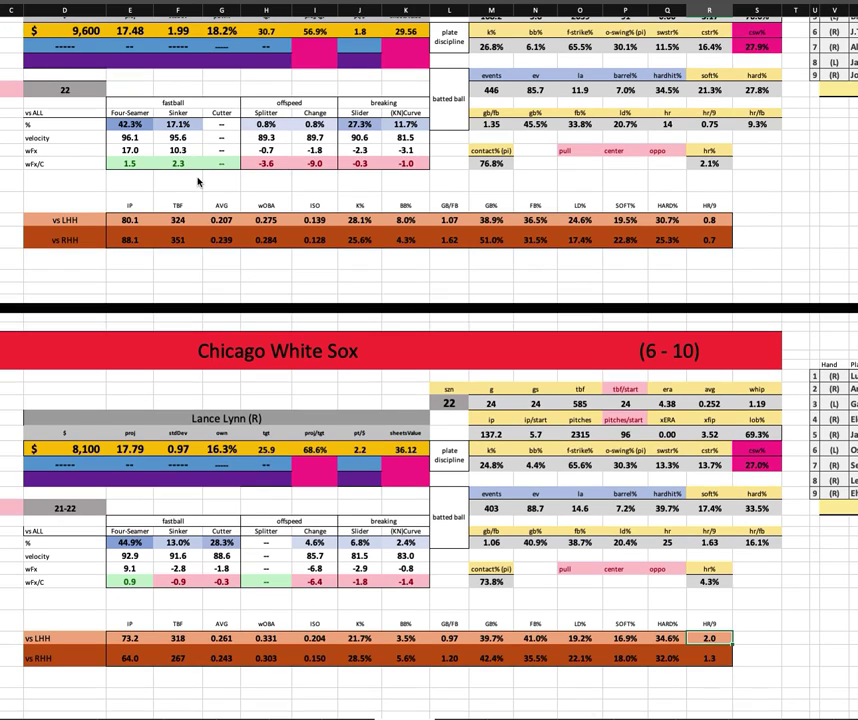
{"action": "scroll", "coordinate": [198, 181], "scroll_direction": "up", "scroll_amount": 1}
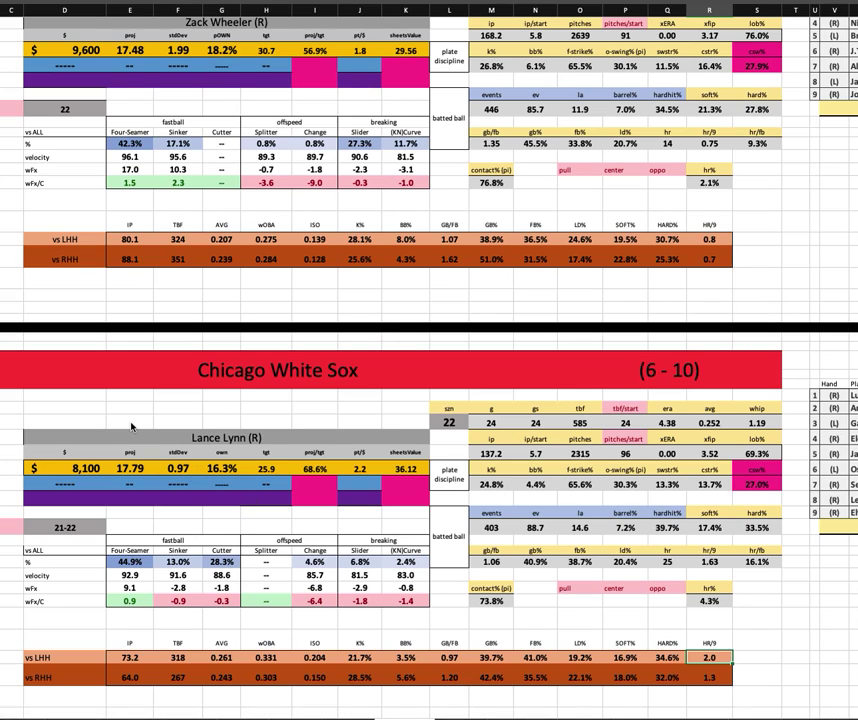
{"action": "scroll", "coordinate": [187, 498], "scroll_direction": "up", "scroll_amount": 1}
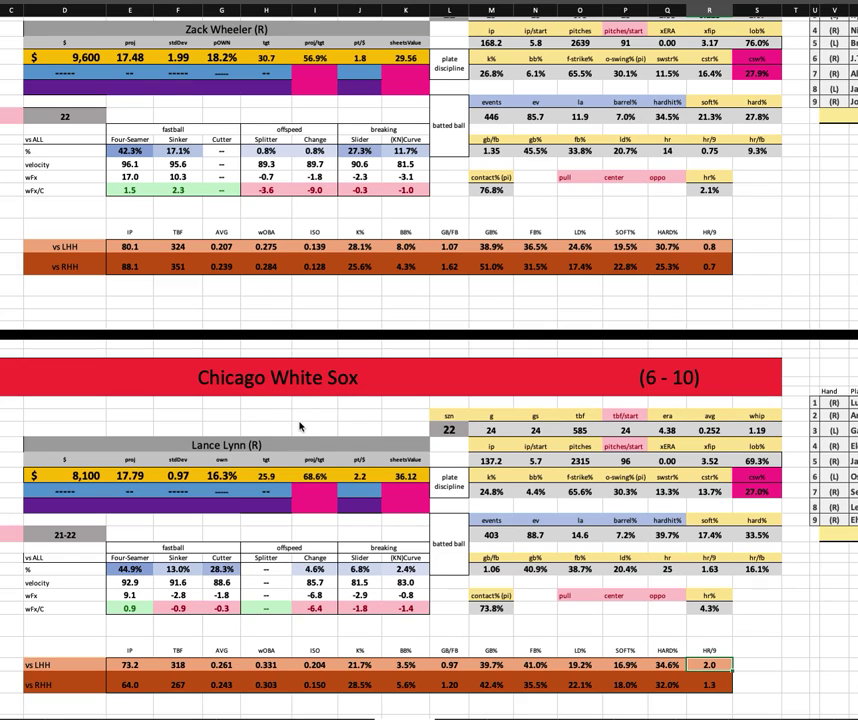
{"action": "scroll", "coordinate": [318, 353], "scroll_direction": "up", "scroll_amount": 5}
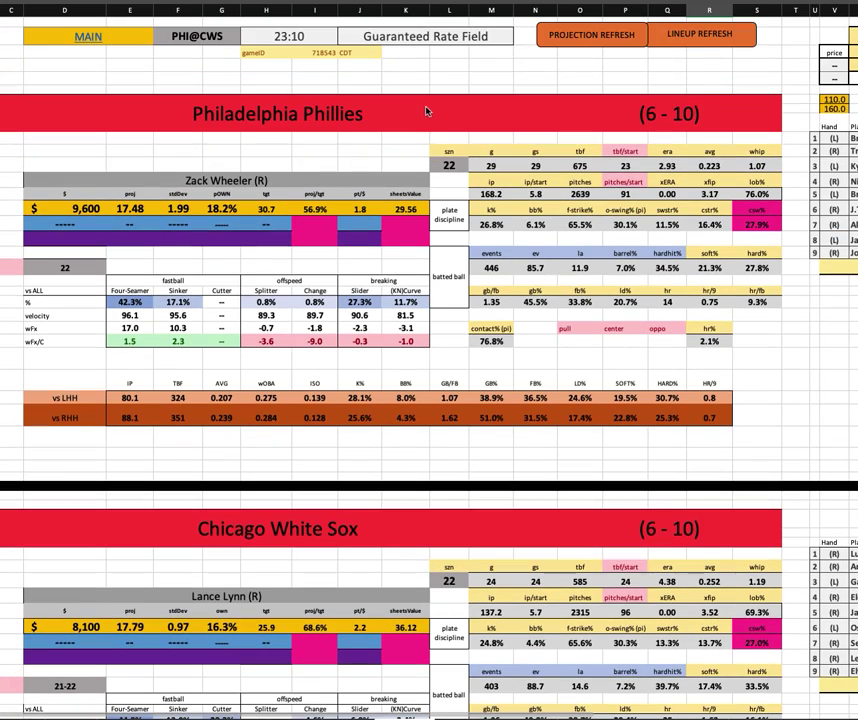
{"action": "left_click", "coordinate": [425, 40]}
{"action": "scroll", "coordinate": [393, 326], "scroll_direction": "down", "scroll_amount": 5}
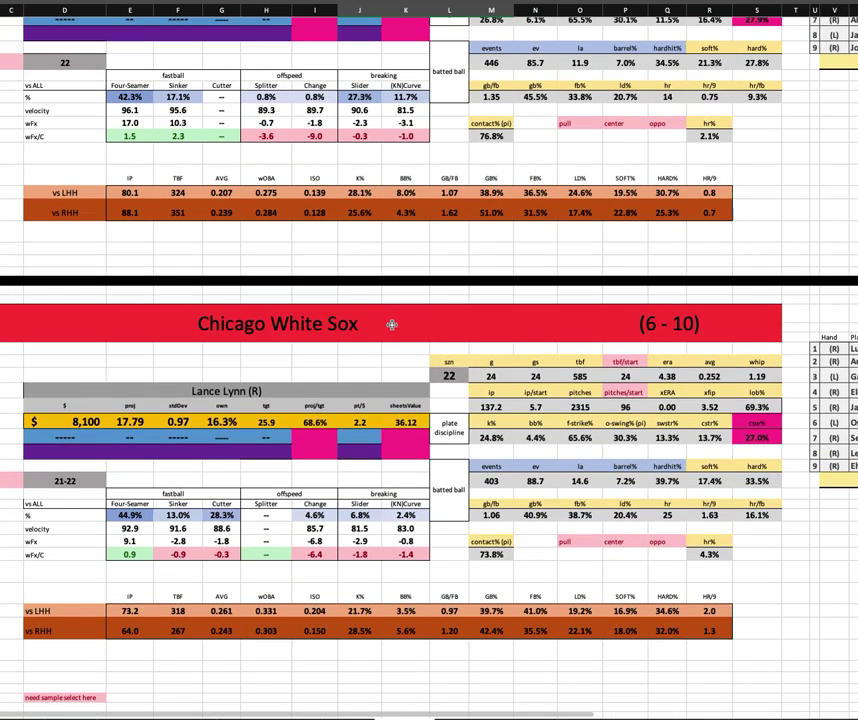
{"action": "scroll", "coordinate": [380, 298], "scroll_direction": "up", "scroll_amount": 1}
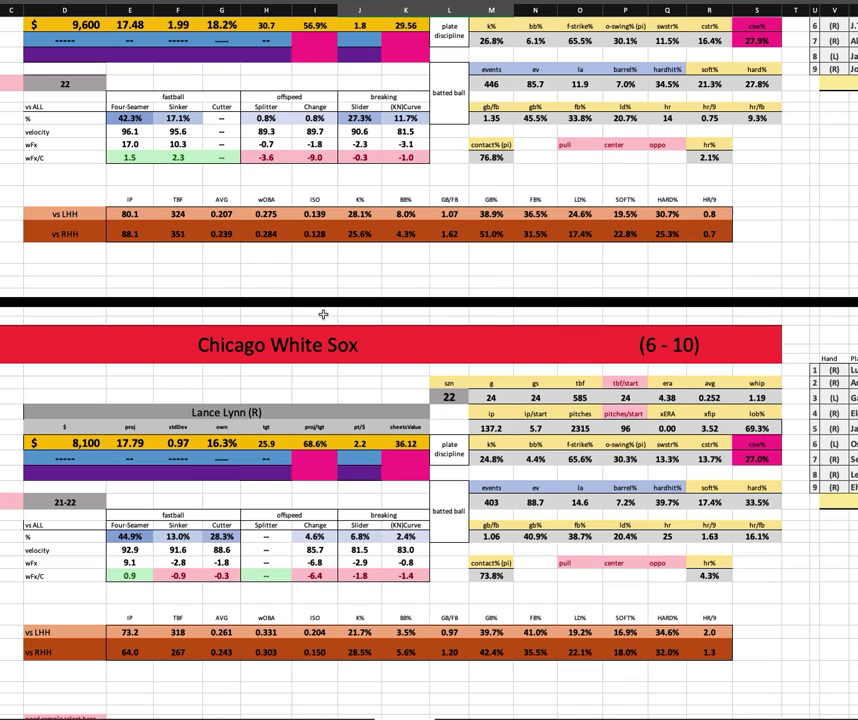
Check the White Sox pitcher's salary, glance at the Phillies' lineup, and recheck his HR/9 versus LHH
{"action": "left_click", "coordinate": [68, 443]}
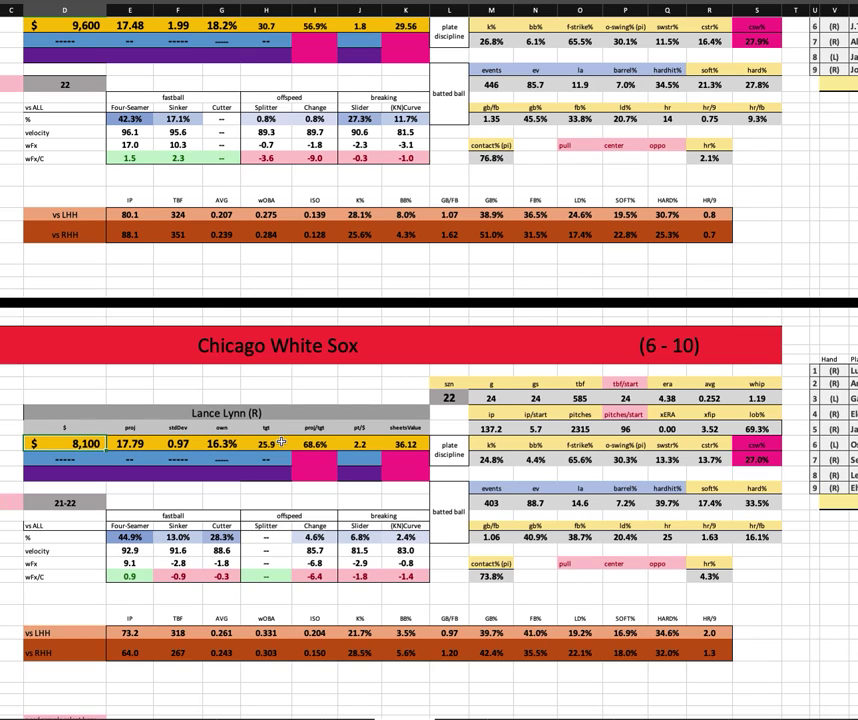
{"action": "scroll", "coordinate": [311, 417], "scroll_direction": "up", "scroll_amount": 5}
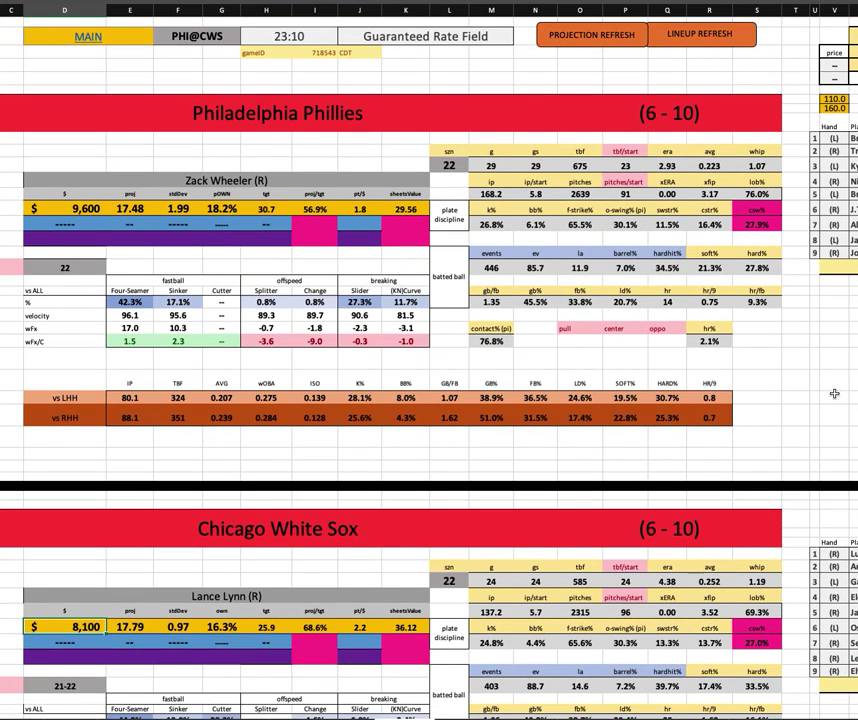
{"action": "scroll", "coordinate": [823, 387], "scroll_direction": "right", "scroll_amount": 3}
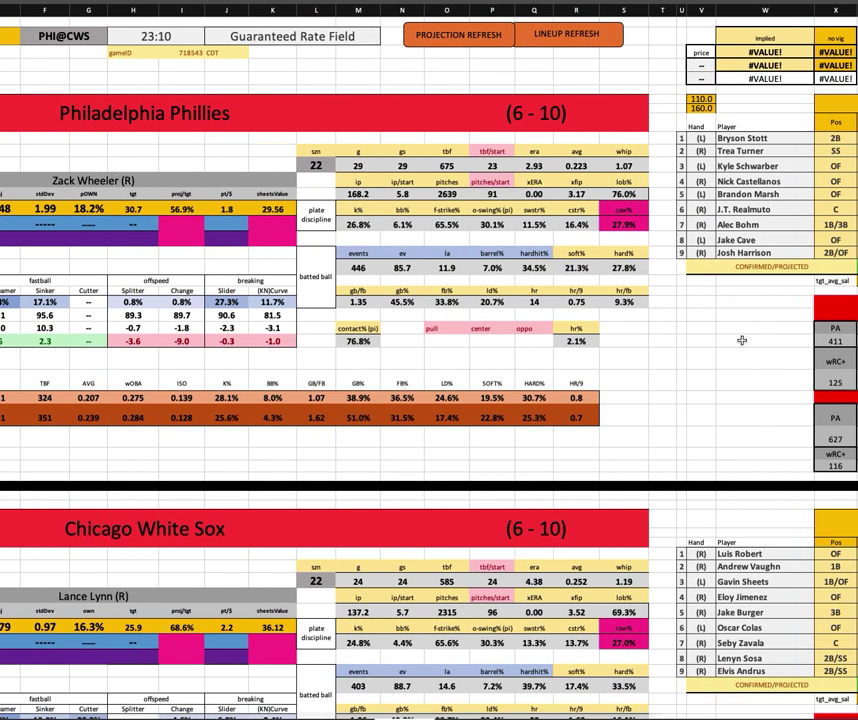
{"action": "scroll", "coordinate": [600, 480], "scroll_direction": "left", "scroll_amount": 3}
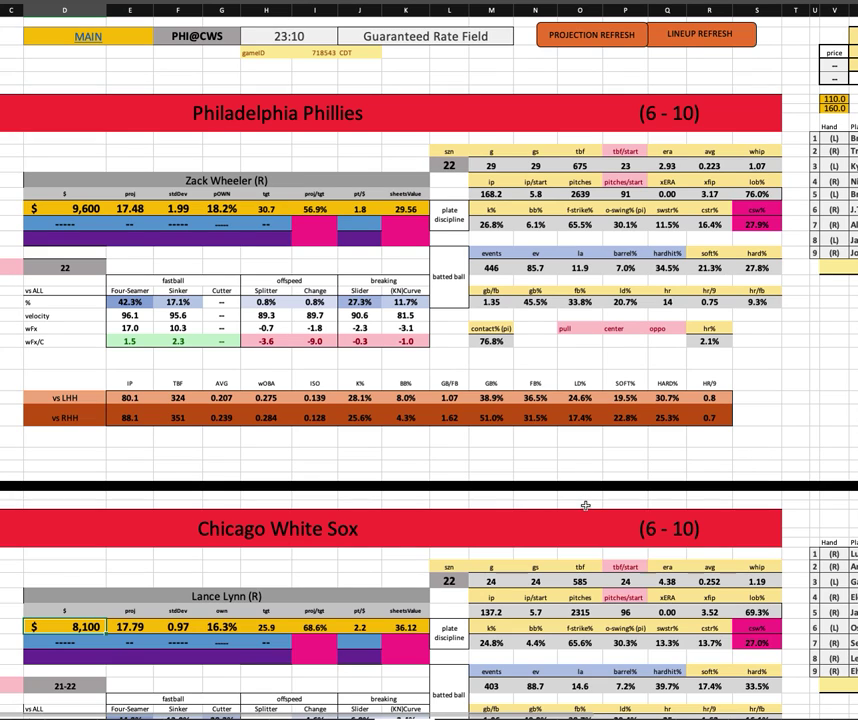
{"action": "scroll", "coordinate": [585, 505], "scroll_direction": "down", "scroll_amount": 4}
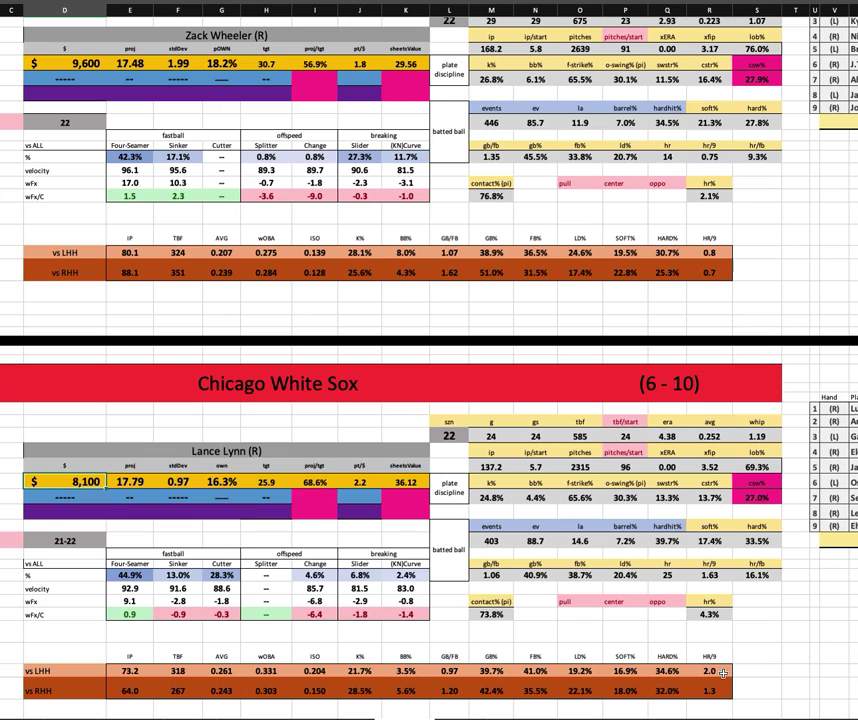
{"action": "left_click", "coordinate": [723, 673]}
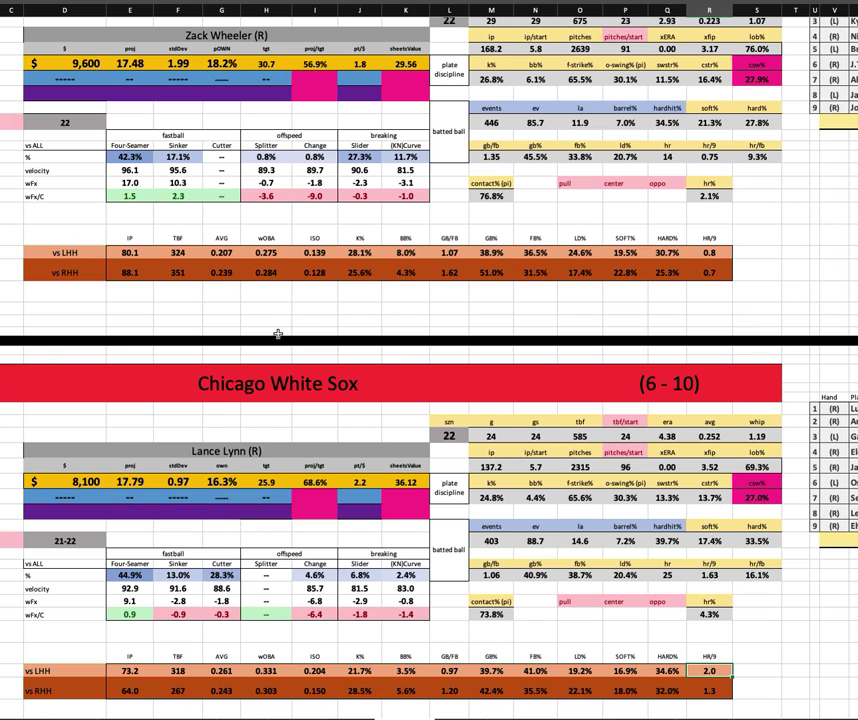
Change the spreadsheet's selected matchup to TEX@KC
{"action": "scroll", "coordinate": [300, 347], "scroll_direction": "up", "scroll_amount": 3}
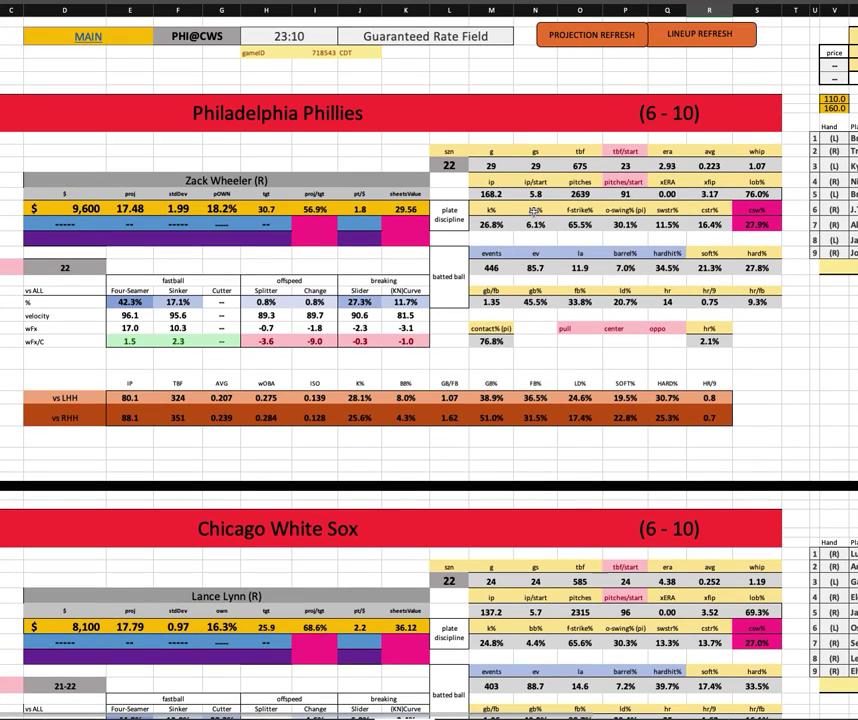
{"action": "left_click", "coordinate": [190, 36]}
{"action": "left_click", "coordinate": [246, 39]}
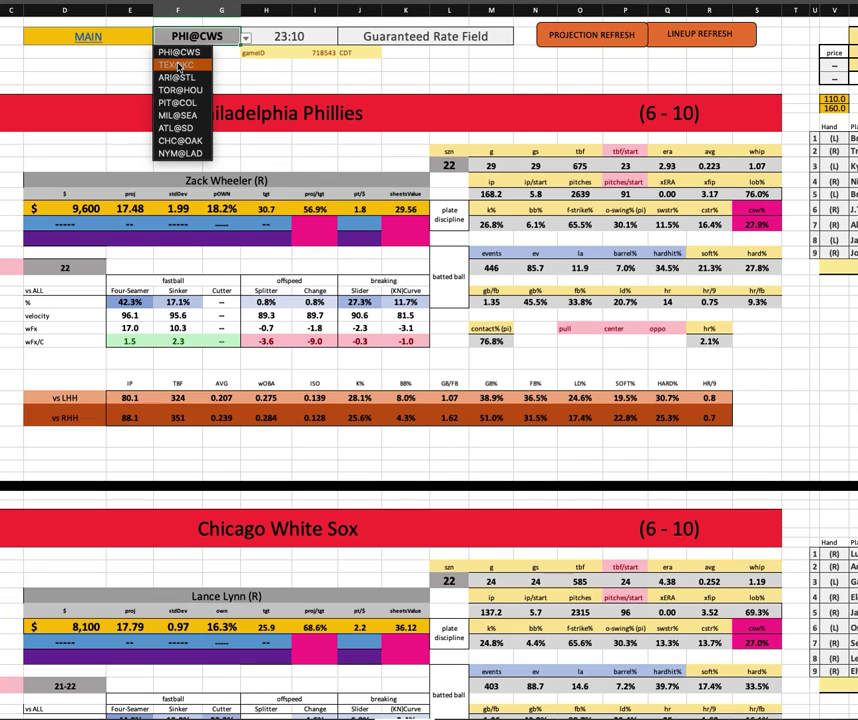
{"action": "left_click", "coordinate": [179, 66]}
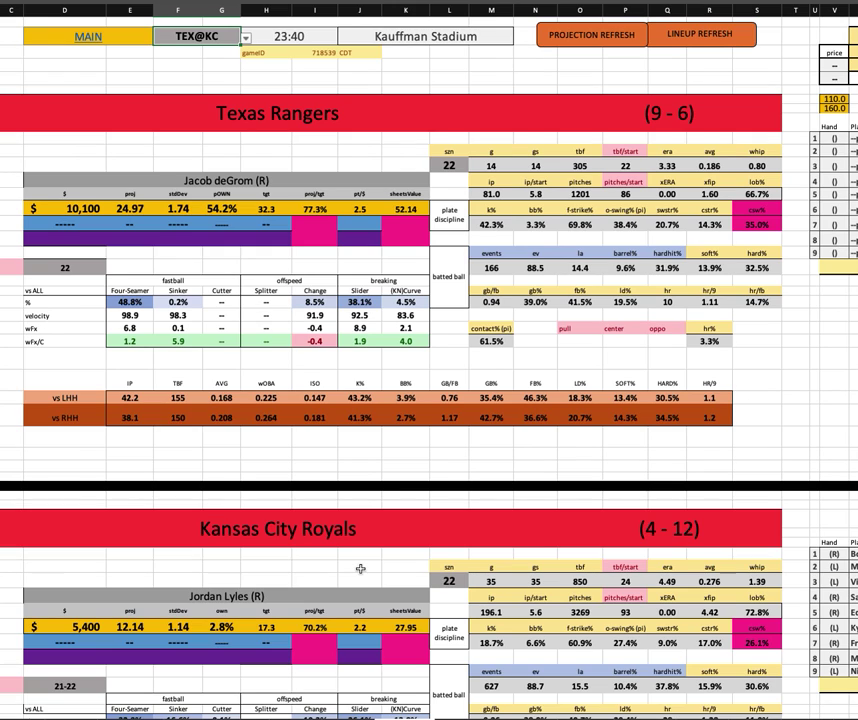
Review both pitchers' blocks for the Rangers–Royals game and check the Rangers pitcher's salary and pOWN
{"action": "scroll", "coordinate": [88, 448], "scroll_direction": "down", "scroll_amount": 3}
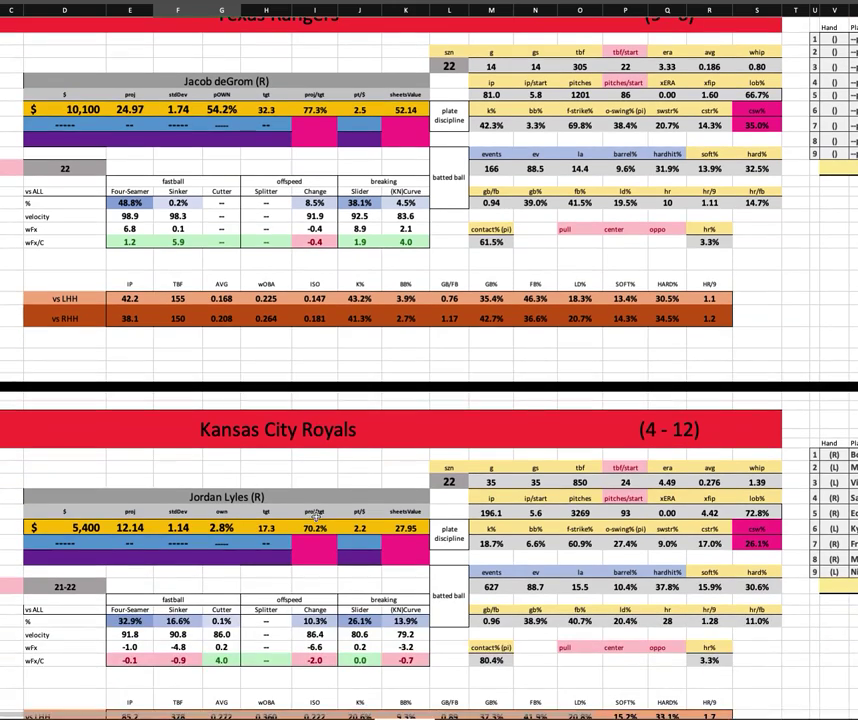
{"action": "scroll", "coordinate": [321, 518], "scroll_direction": "up", "scroll_amount": 3}
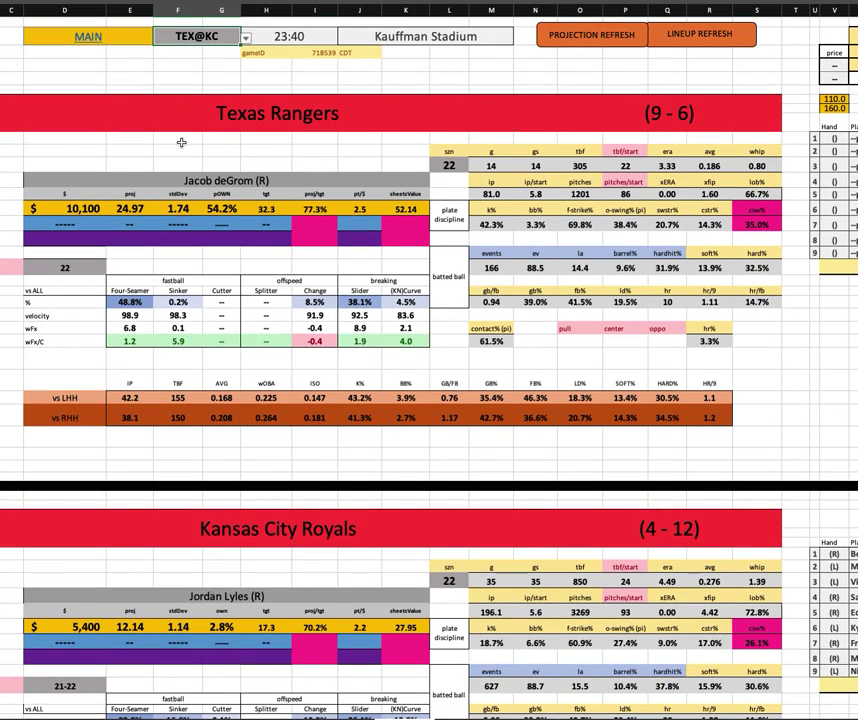
{"action": "left_click", "coordinate": [88, 209]}
{"action": "left_click", "coordinate": [226, 208]}
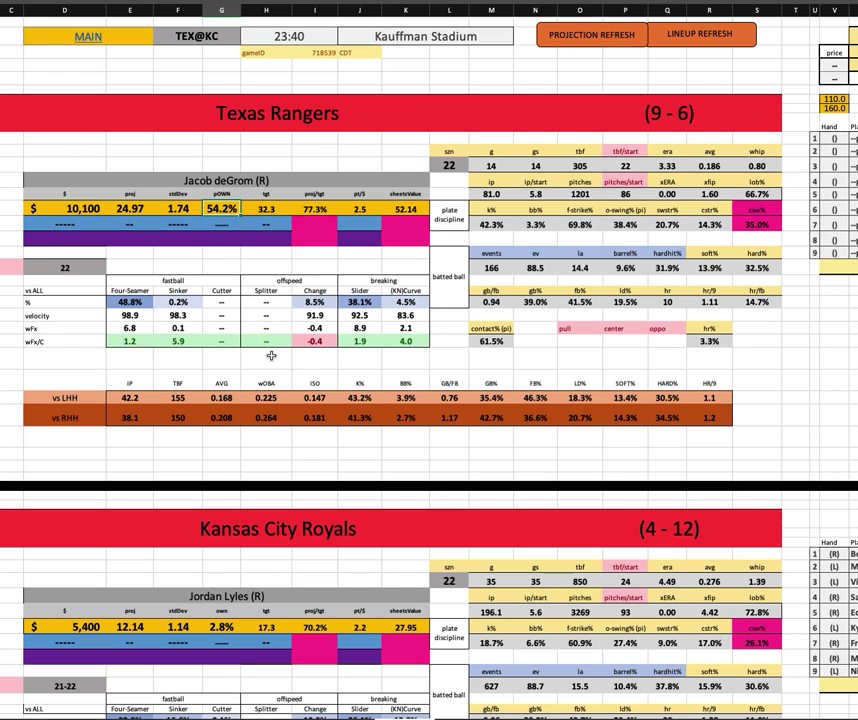
Examine the Rangers pitcher's pitch mix, comparing the usage, velocity and wFx/C of his slider, changeup and four-seamer
{"action": "scroll", "coordinate": [224, 339], "scroll_direction": "down", "scroll_amount": 3}
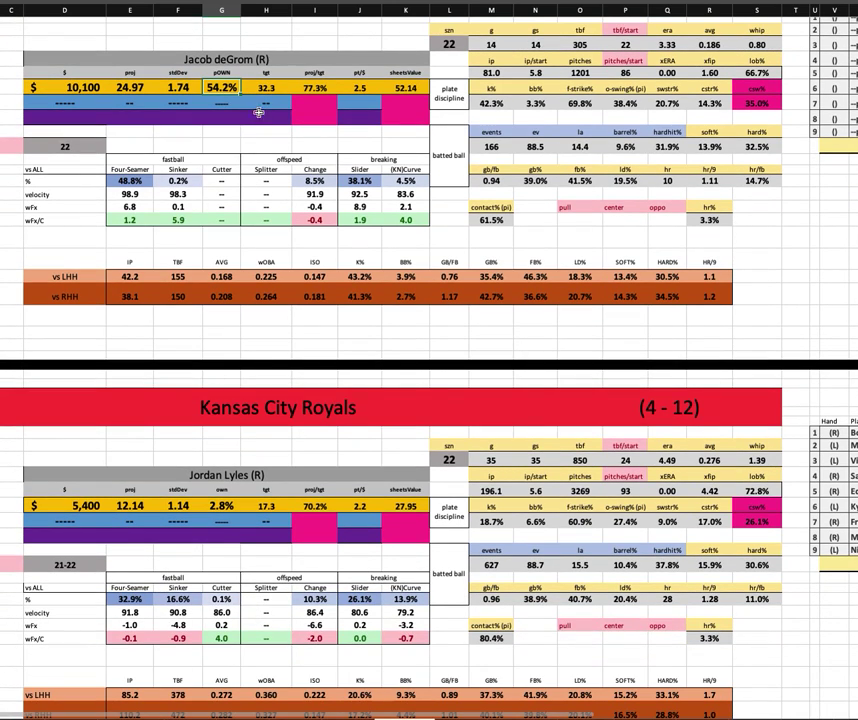
{"action": "scroll", "coordinate": [330, 531], "scroll_direction": "down", "scroll_amount": 1}
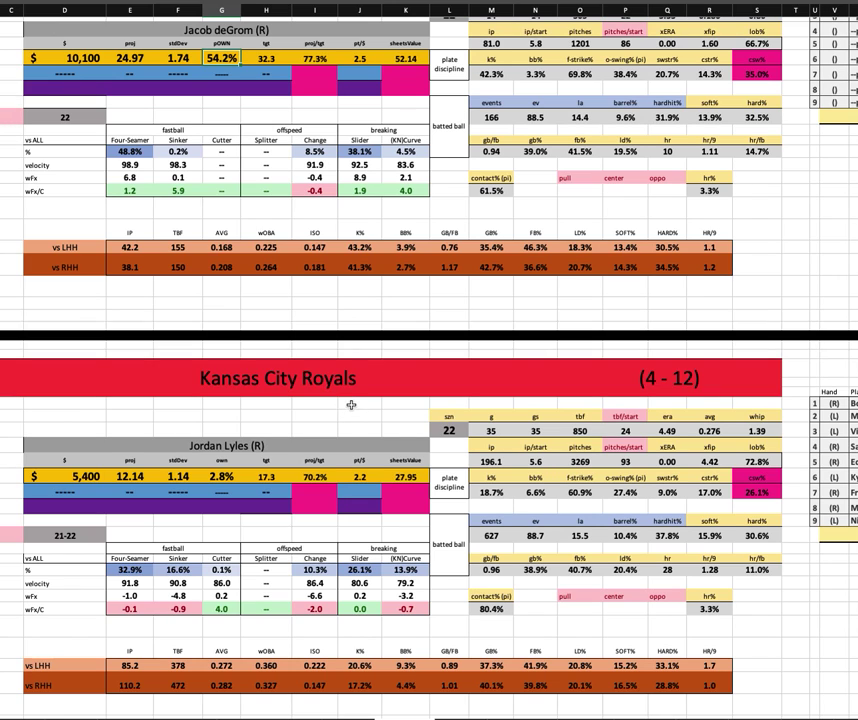
{"action": "scroll", "coordinate": [355, 415], "scroll_direction": "up", "scroll_amount": 3}
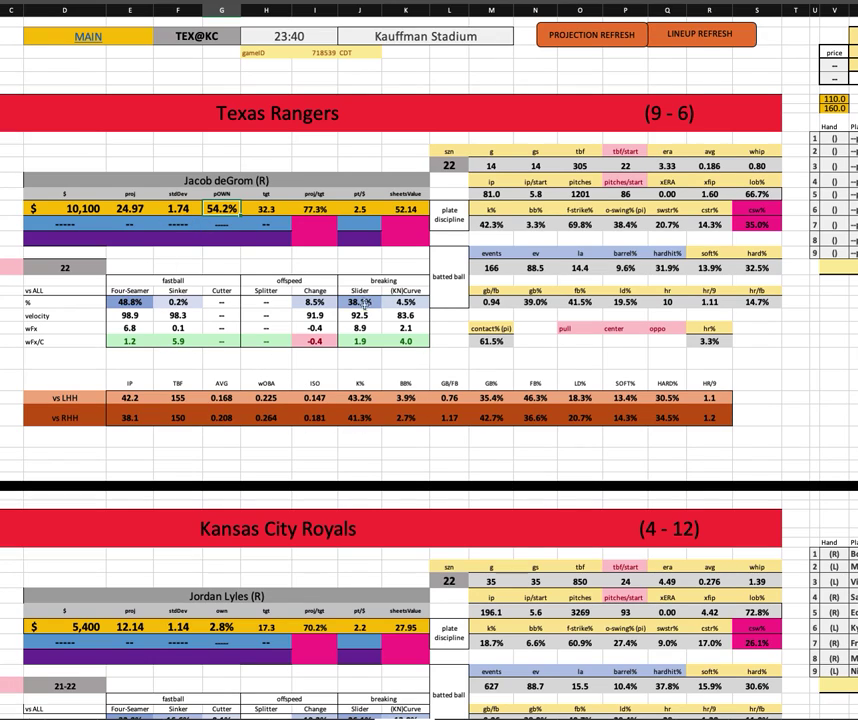
{"action": "left_click_drag", "start_coordinate": [358, 302], "coordinate": [418, 333]}
{"action": "left_click", "coordinate": [328, 343]}
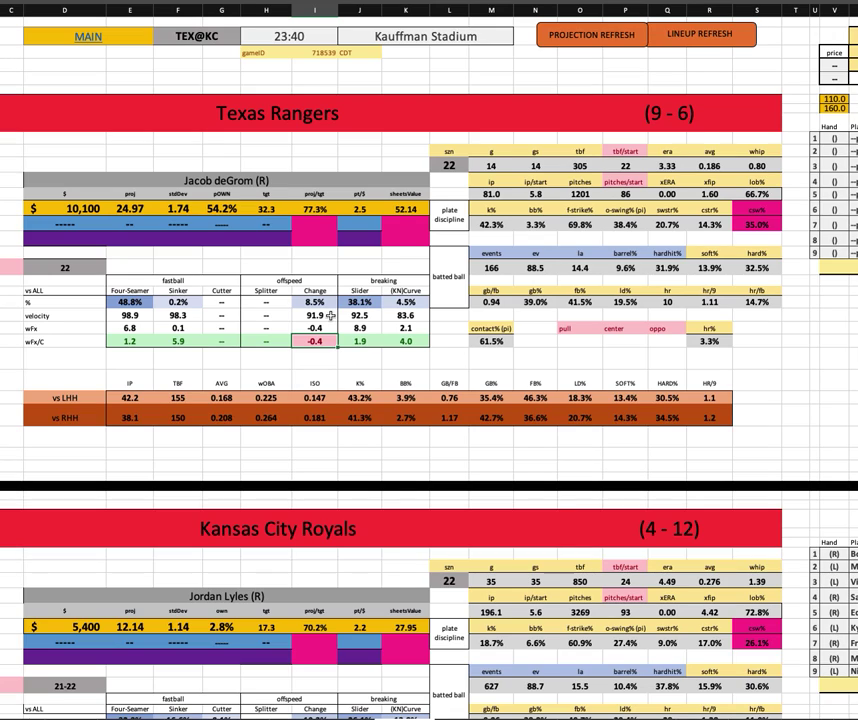
{"action": "left_click", "coordinate": [330, 316]}
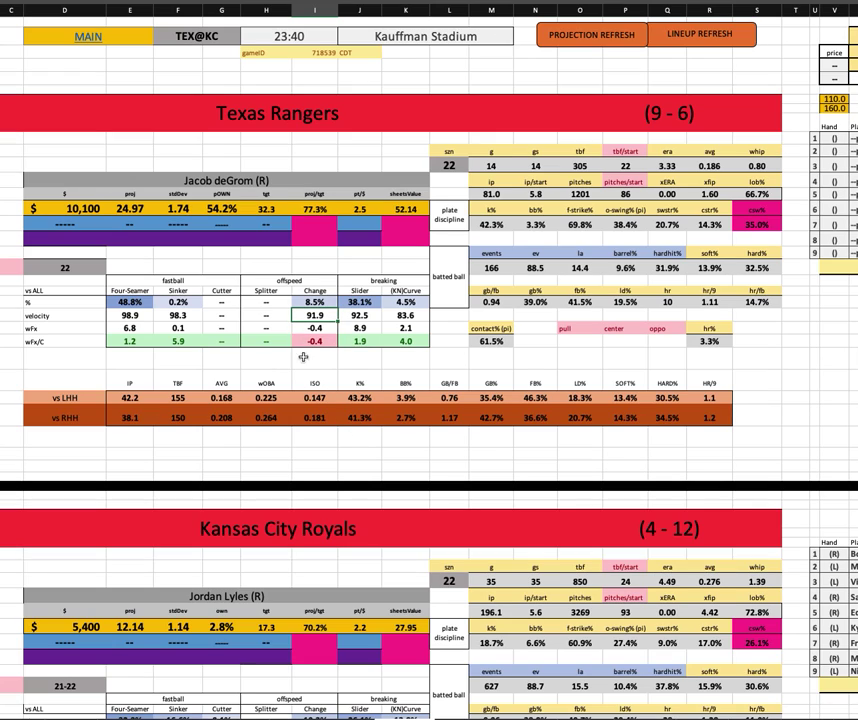
{"action": "left_click_drag", "start_coordinate": [360, 302], "coordinate": [360, 341]}
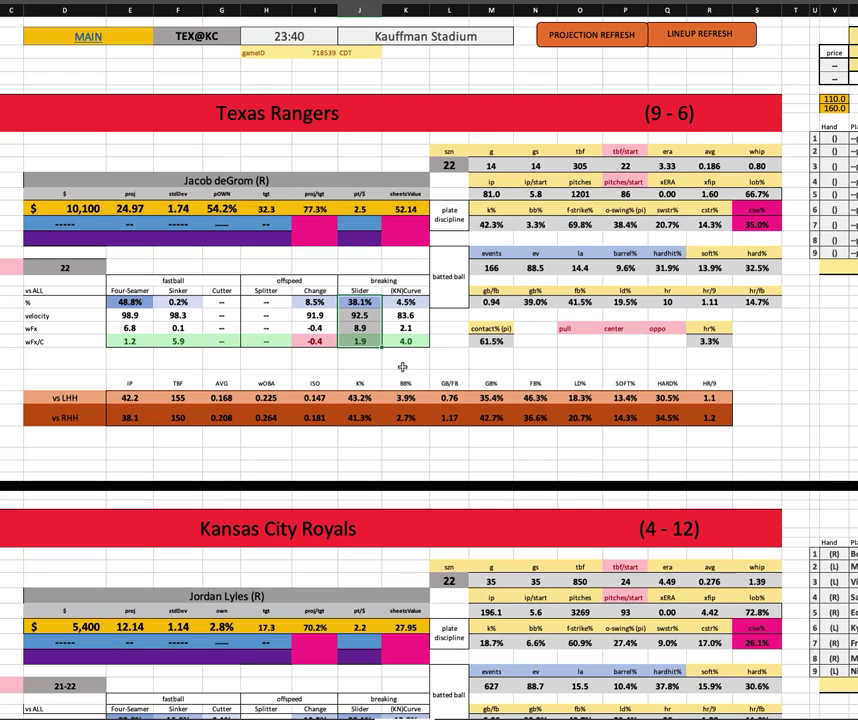
{"action": "left_click", "coordinate": [131, 342]}
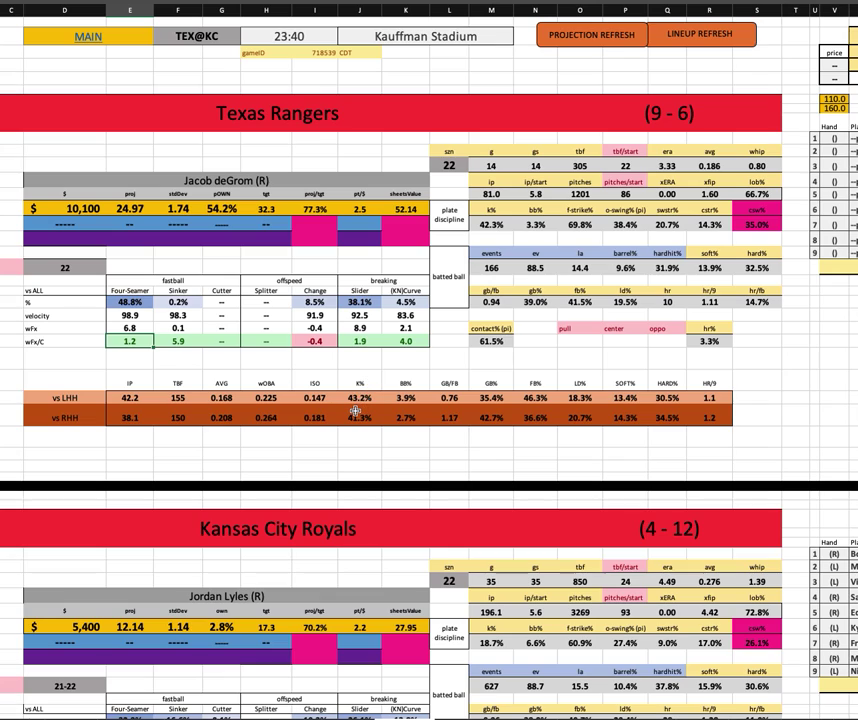
{"action": "left_click_drag", "start_coordinate": [314, 302], "coordinate": [314, 341]}
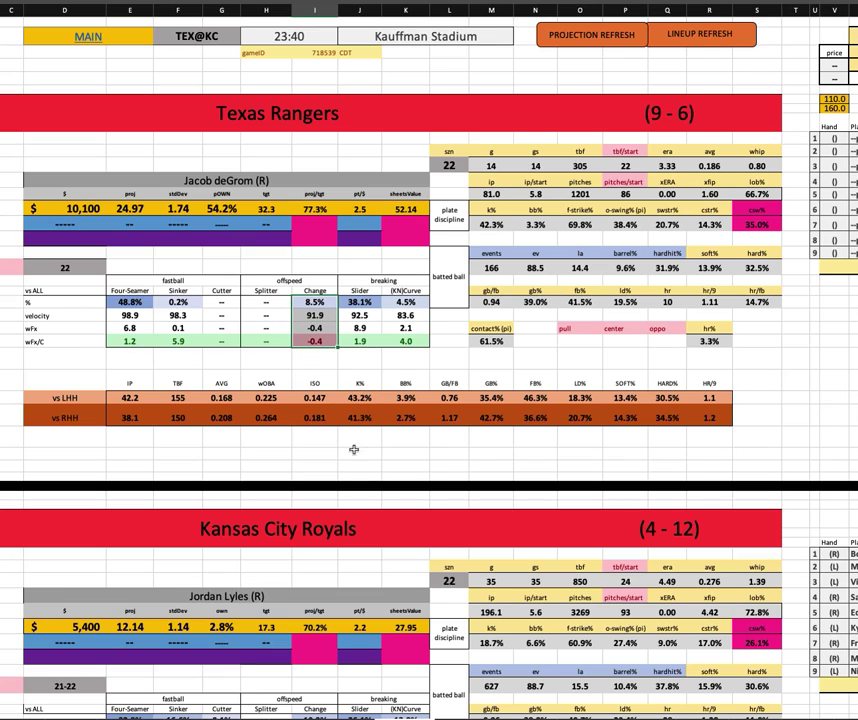
Check the Rangers pitcher's barrel% and HARD% splits against his slider and four-seamer figures
{"action": "left_click", "coordinate": [625, 268]}
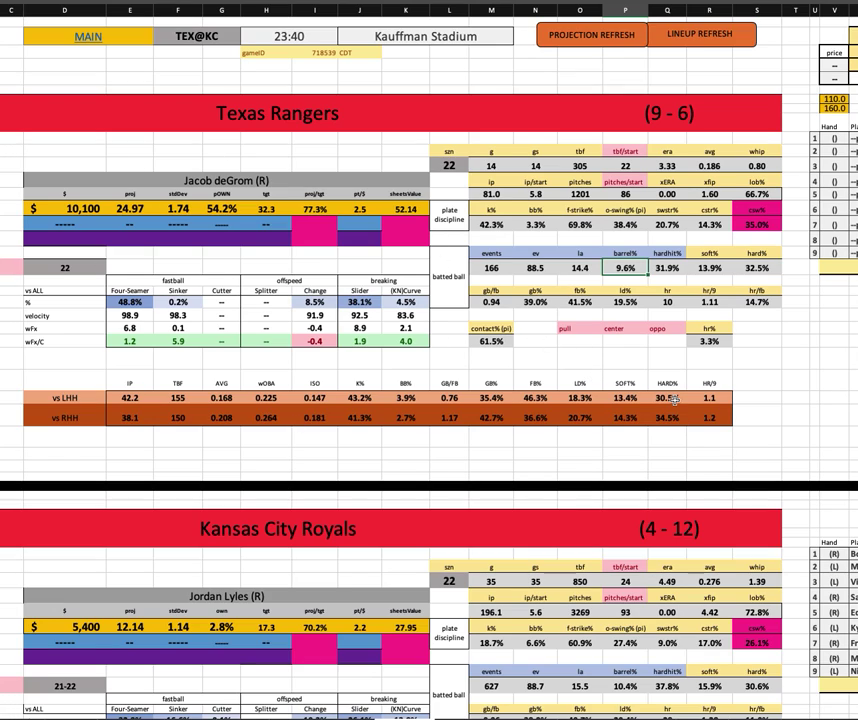
{"action": "left_click_drag", "start_coordinate": [675, 398], "coordinate": [670, 417]}
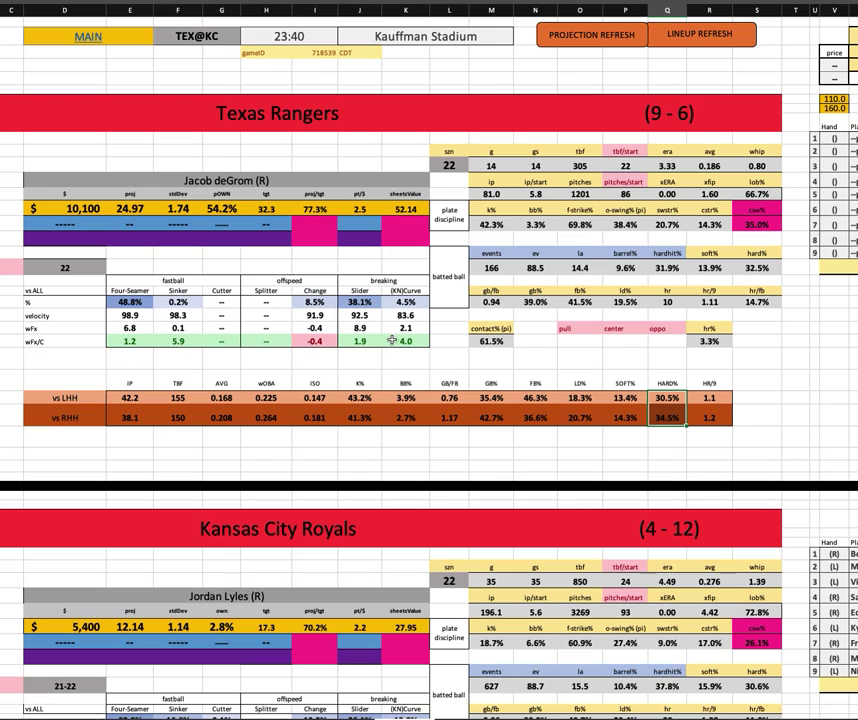
{"action": "left_click_drag", "start_coordinate": [358, 302], "coordinate": [369, 361]}
{"action": "left_click_drag", "start_coordinate": [130, 302], "coordinate": [139, 341]}
{"action": "left_click", "coordinate": [141, 341]}
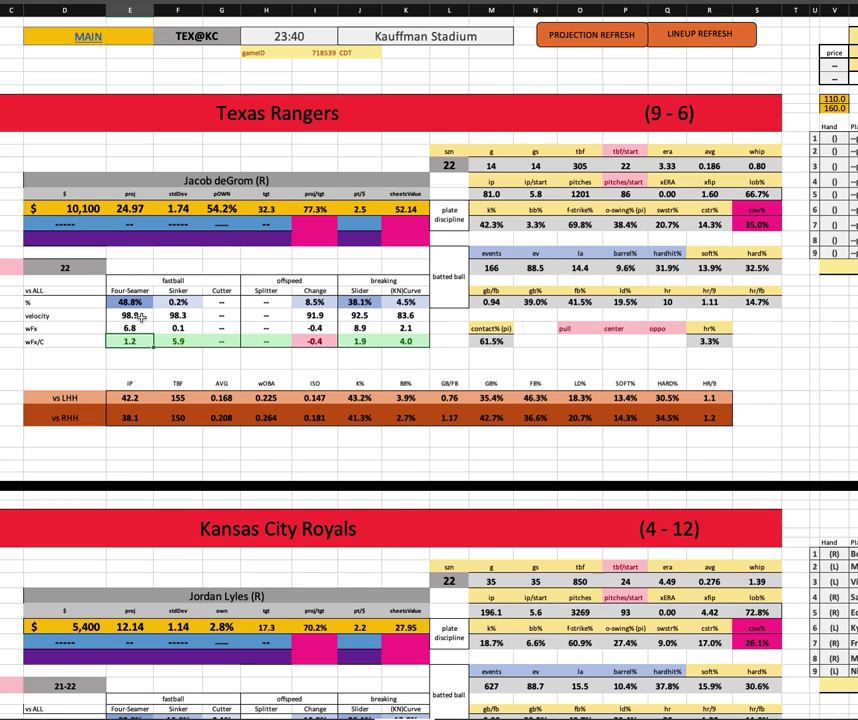
{"action": "left_click_drag", "start_coordinate": [141, 300], "coordinate": [145, 341]}
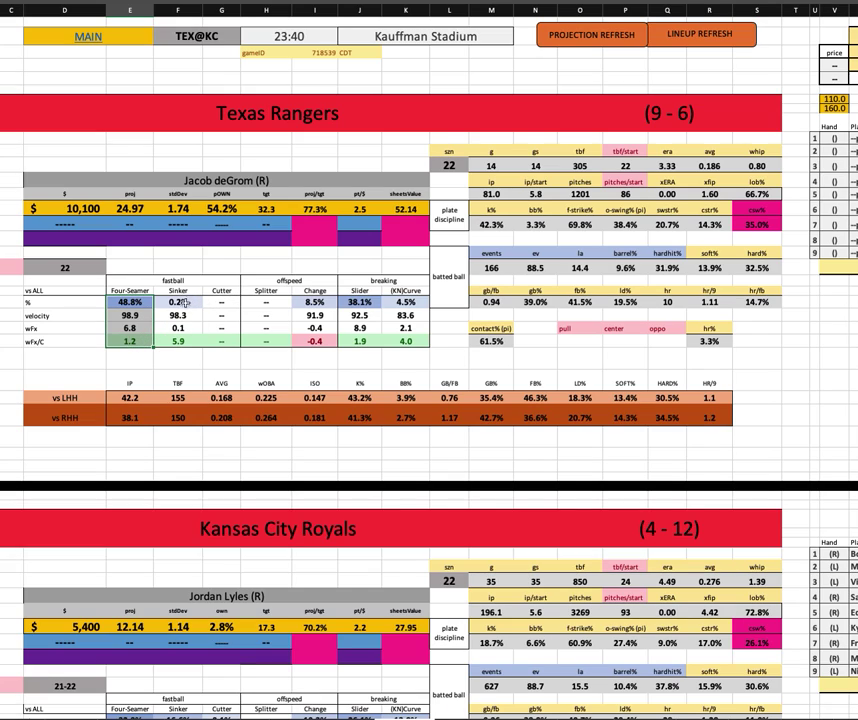
Check the Rangers pitcher's barrel%, f-strike% and K% against left- and right-handed hitters
{"action": "left_click", "coordinate": [638, 271]}
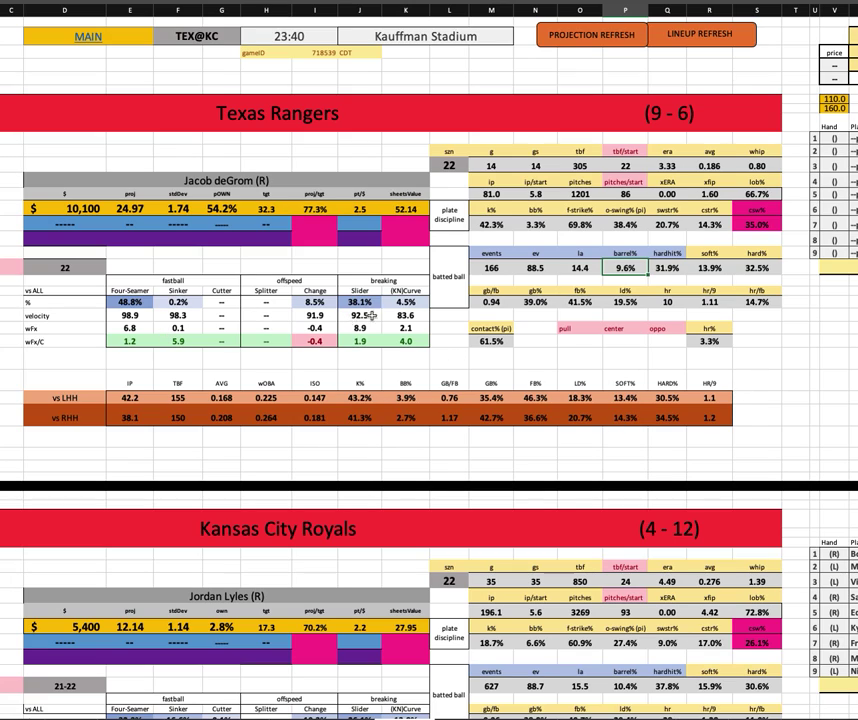
{"action": "left_click", "coordinate": [580, 222]}
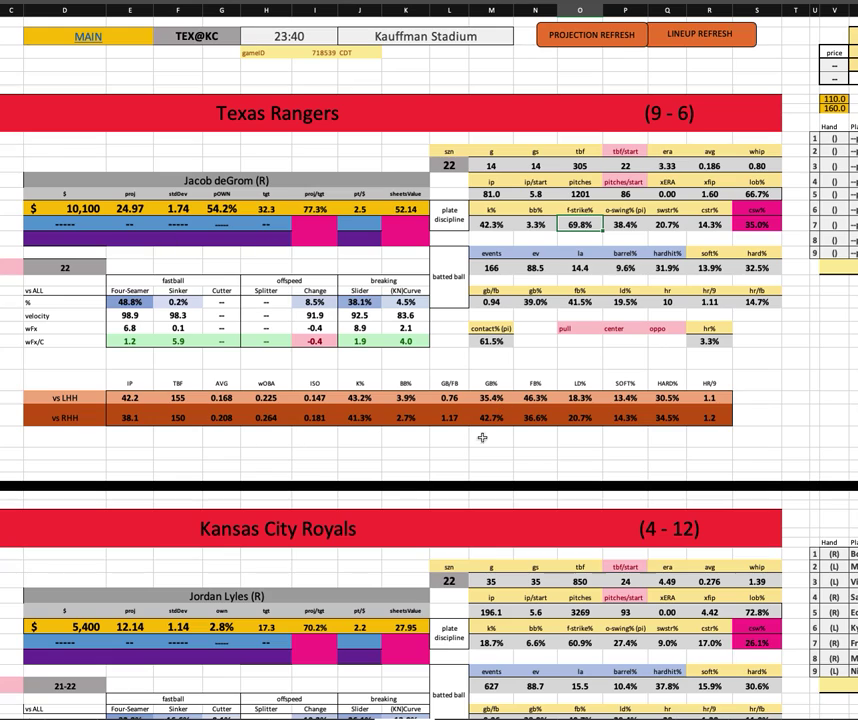
{"action": "left_click", "coordinate": [366, 418]}
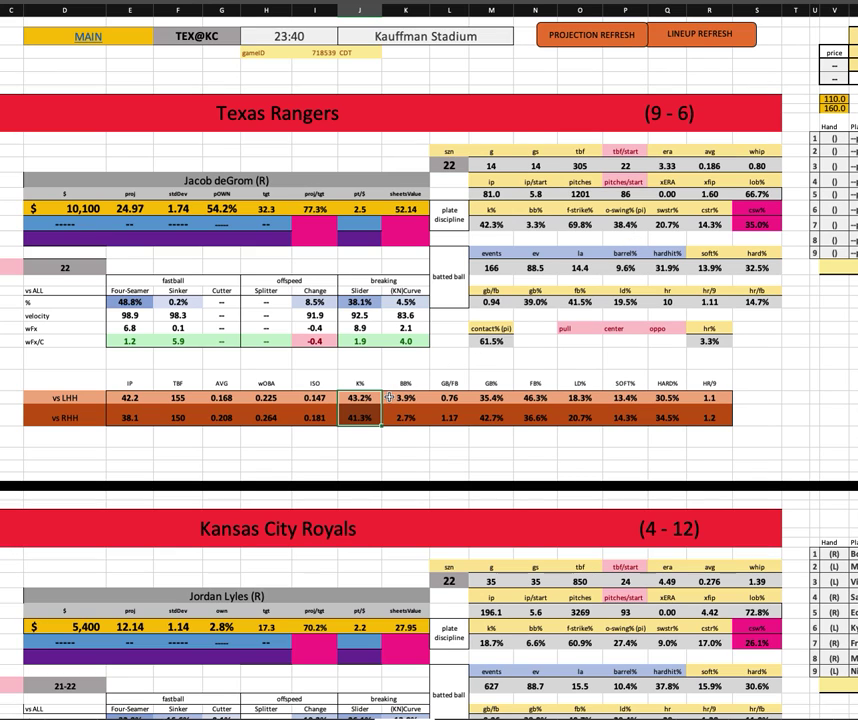
Recheck the Rangers pitcher's salary and pOWN
{"action": "scroll", "coordinate": [389, 398], "scroll_direction": "down", "scroll_amount": 3}
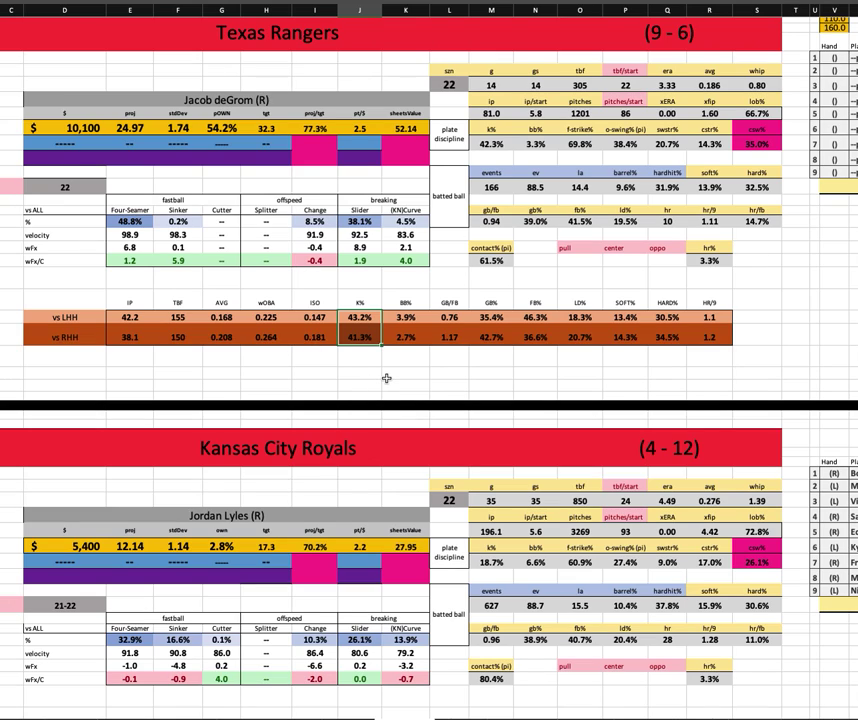
{"action": "key", "text": "ctrl+Home"}
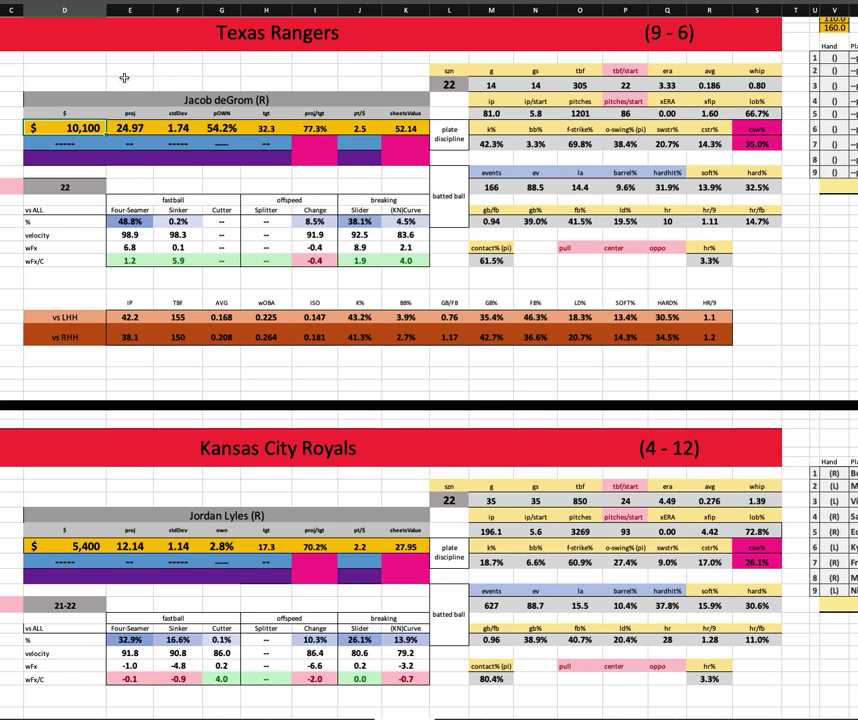
{"action": "scroll", "coordinate": [227, 330], "scroll_direction": "up", "scroll_amount": 3}
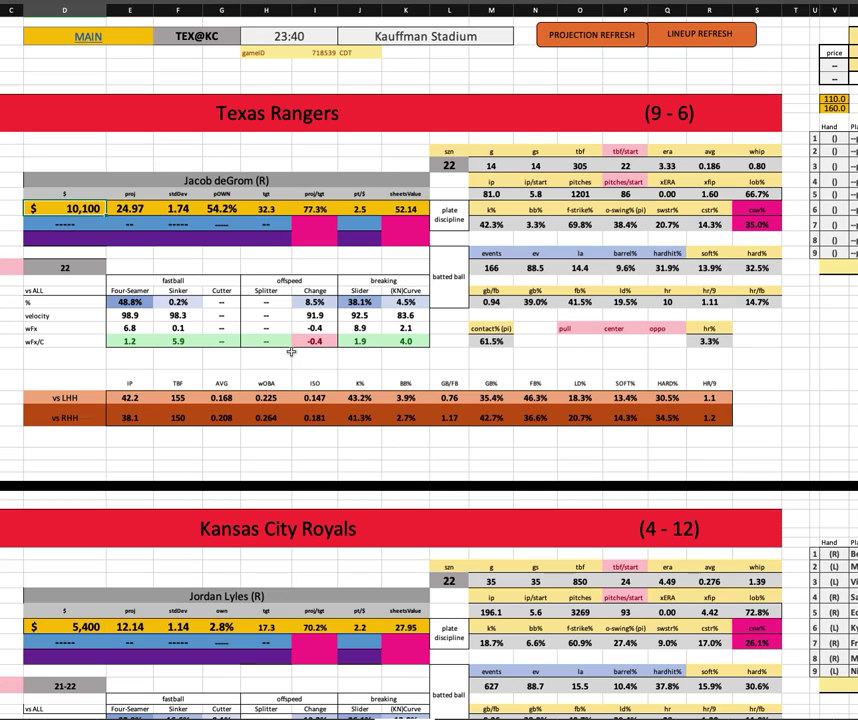
{"action": "left_click", "coordinate": [238, 211]}
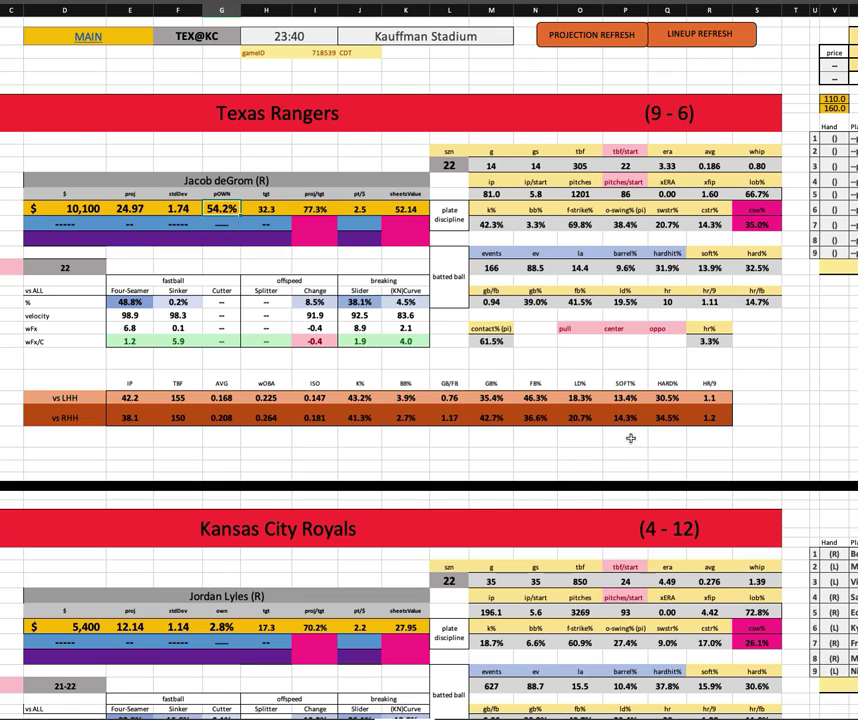
Compare the two pitchers' stat blocks and highlight the Rangers pitcher's K% versus LHH and RHH
{"action": "scroll", "coordinate": [632, 437], "scroll_direction": "down", "scroll_amount": 3}
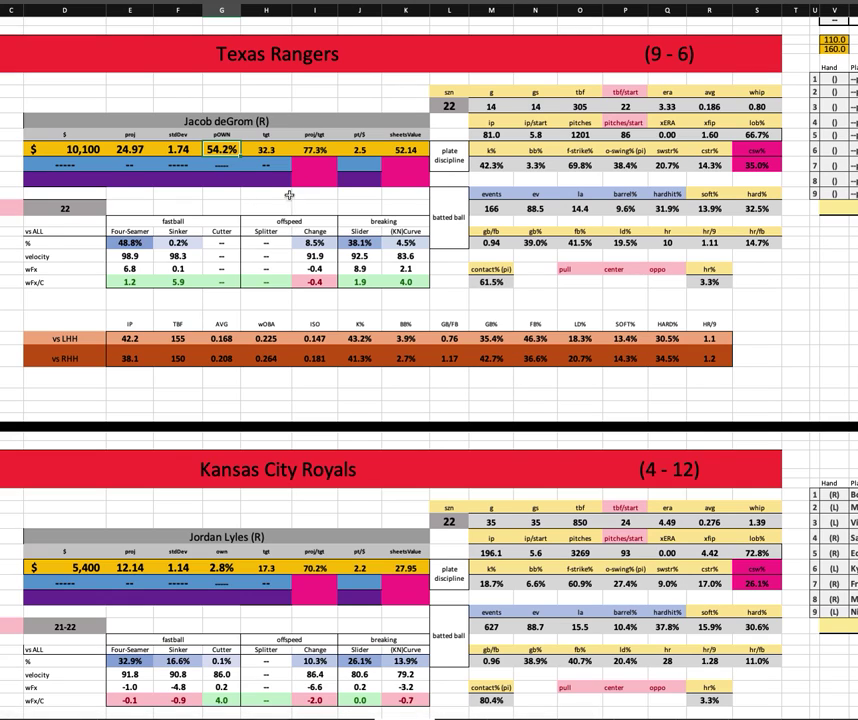
{"action": "scroll", "coordinate": [300, 250], "scroll_direction": "down", "scroll_amount": 1}
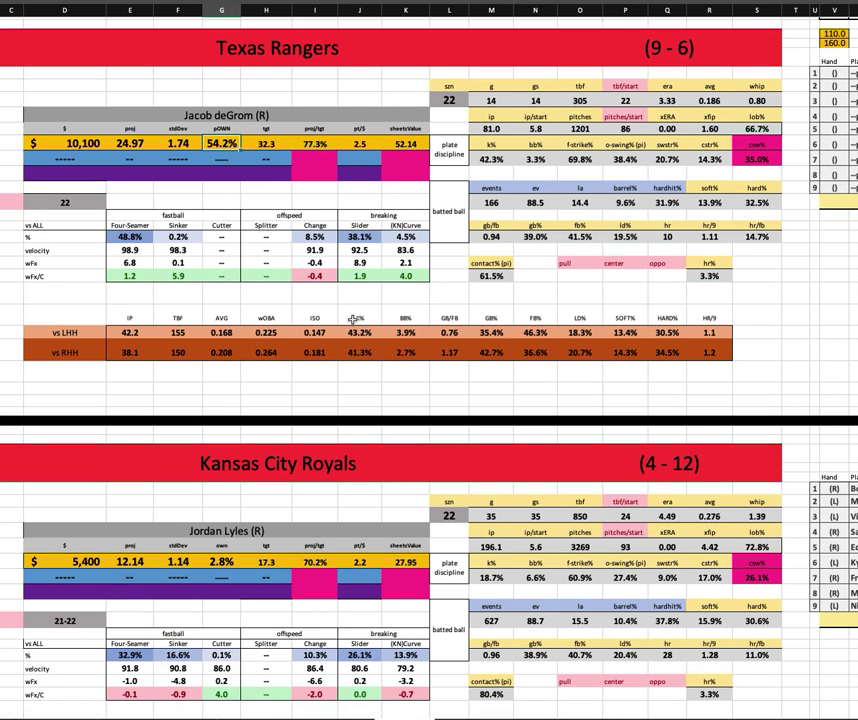
{"action": "scroll", "coordinate": [346, 280], "scroll_direction": "down", "scroll_amount": 1}
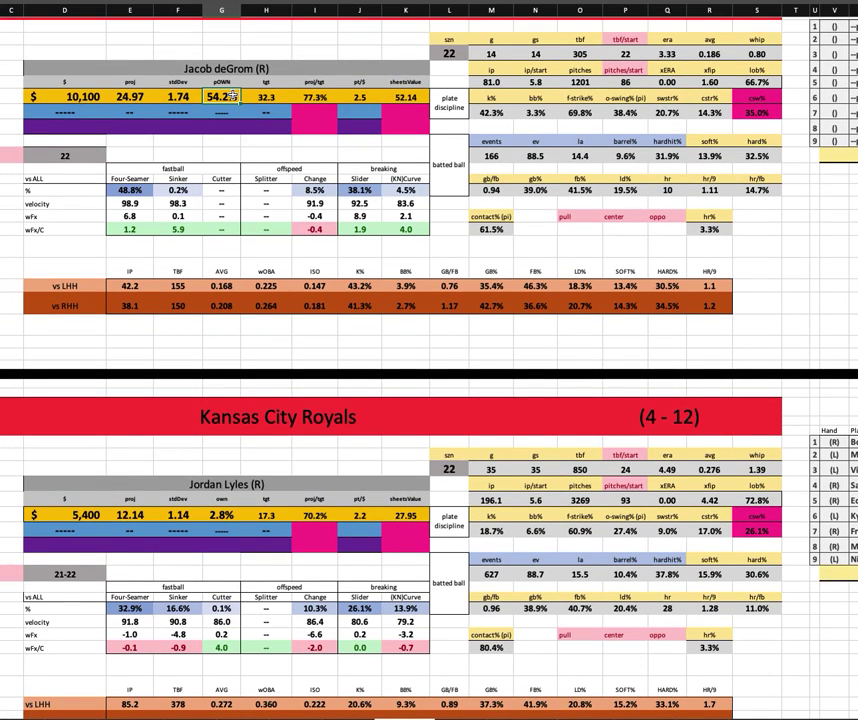
{"action": "left_click", "coordinate": [368, 310]}
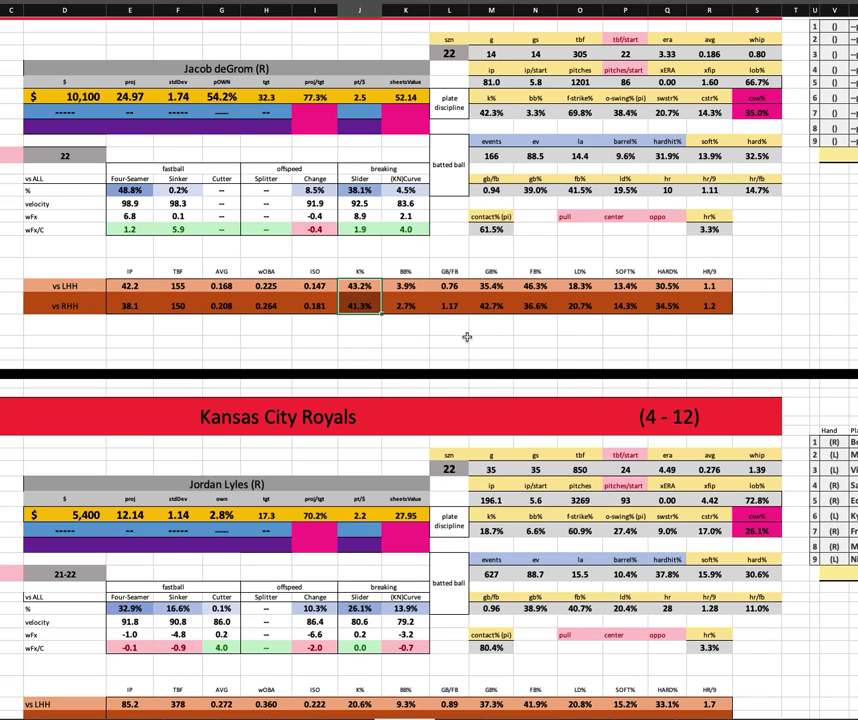
Review the Royals' projected lineup and highlight the third hitter's name, position and salary
{"action": "scroll", "coordinate": [514, 480], "scroll_direction": "down", "scroll_amount": 1}
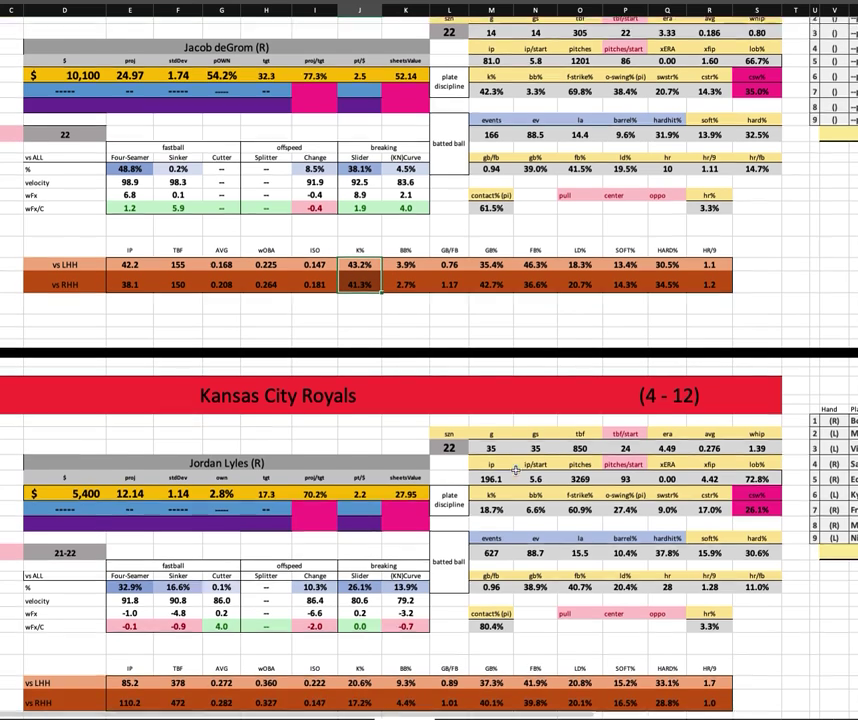
{"action": "scroll", "coordinate": [514, 470], "scroll_direction": "down", "scroll_amount": 2}
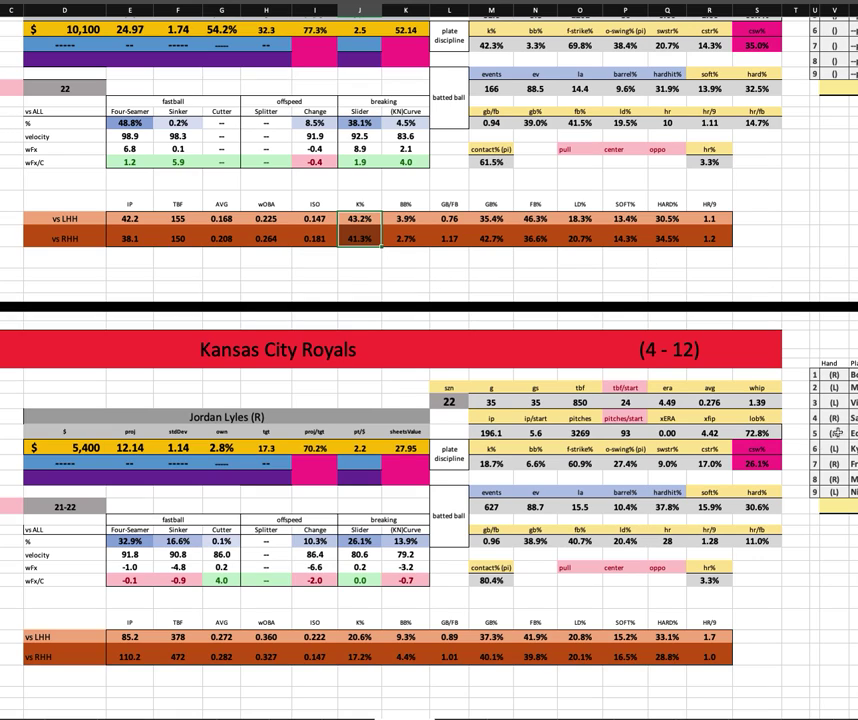
{"action": "scroll", "coordinate": [836, 480], "scroll_direction": "right", "scroll_amount": 5}
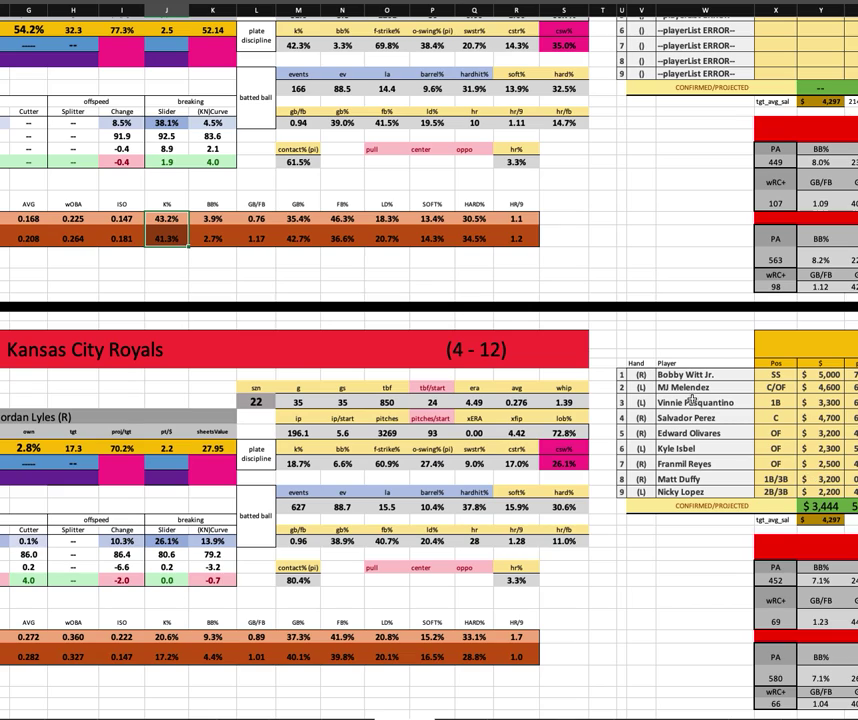
{"action": "left_click_drag", "start_coordinate": [590, 402], "coordinate": [838, 400]}
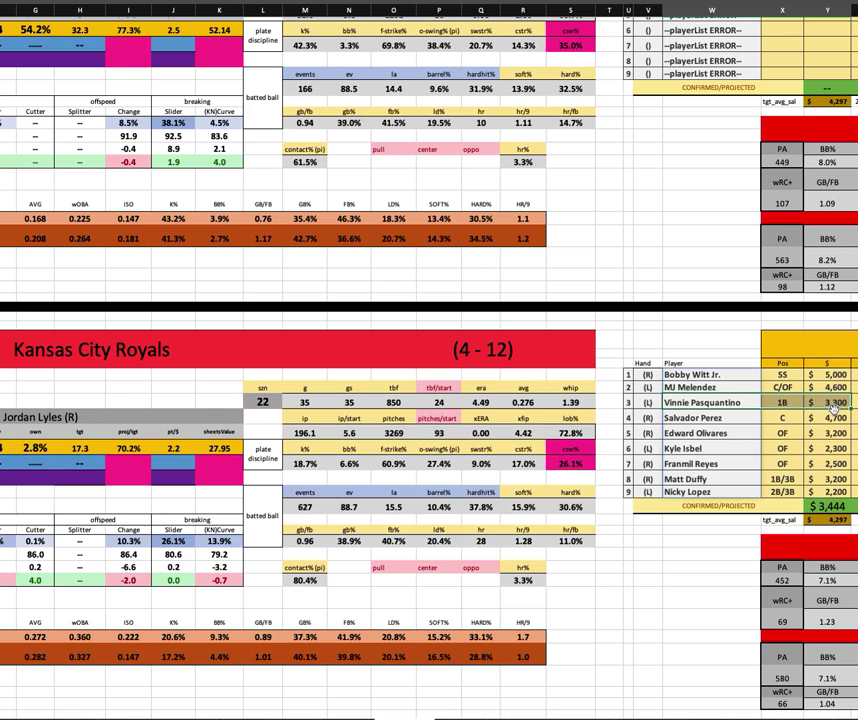
Check the Rangers pitcher's HARD% and ISO versus RHH
{"action": "left_click", "coordinate": [479, 239]}
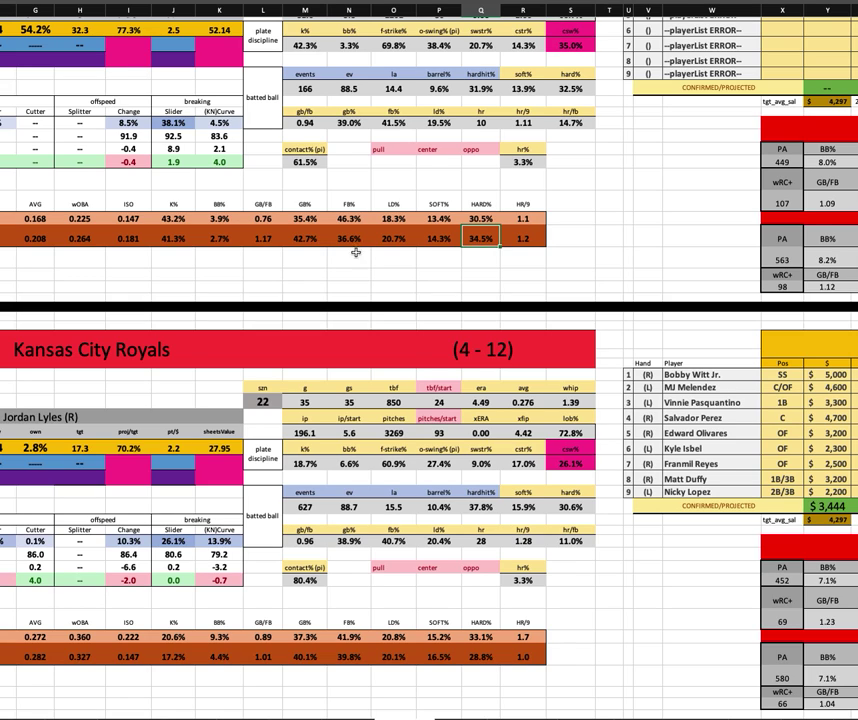
{"action": "scroll", "coordinate": [173, 197], "scroll_direction": "left", "scroll_amount": 5}
{"action": "left_click", "coordinate": [291, 239]}
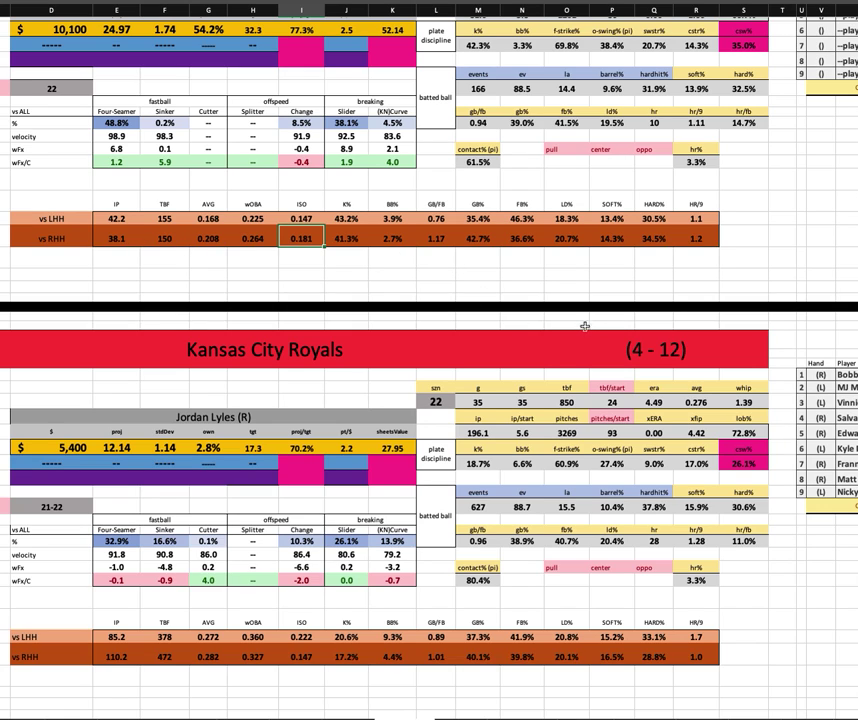
Return to the Royals' lineup and highlight the first and fourth hitters, both right-handed
{"action": "scroll", "coordinate": [510, 312], "scroll_direction": "right", "scroll_amount": 3}
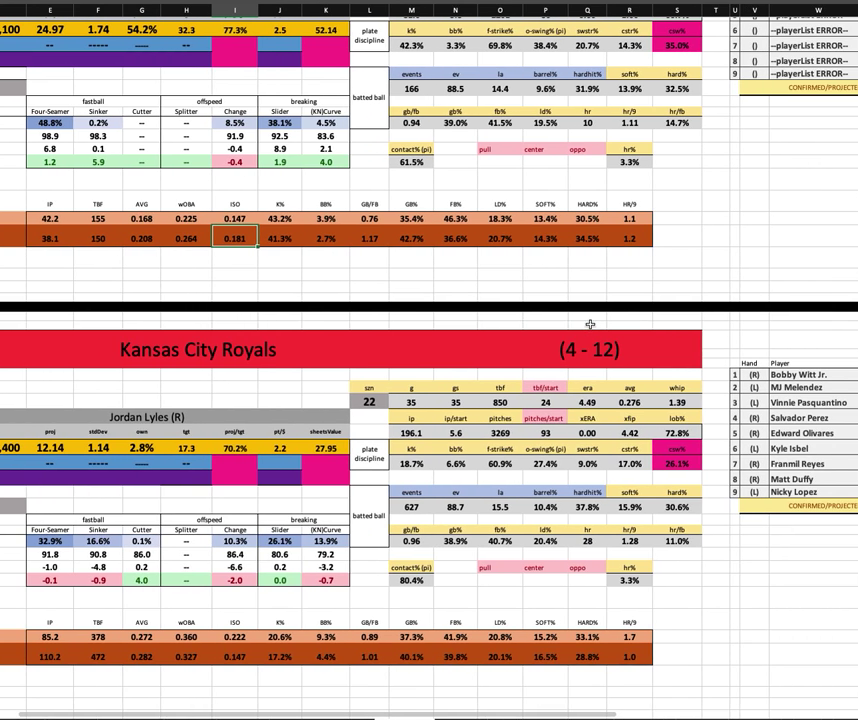
{"action": "scroll", "coordinate": [592, 326], "scroll_direction": "right", "scroll_amount": 1}
{"action": "left_click", "coordinate": [829, 376]}
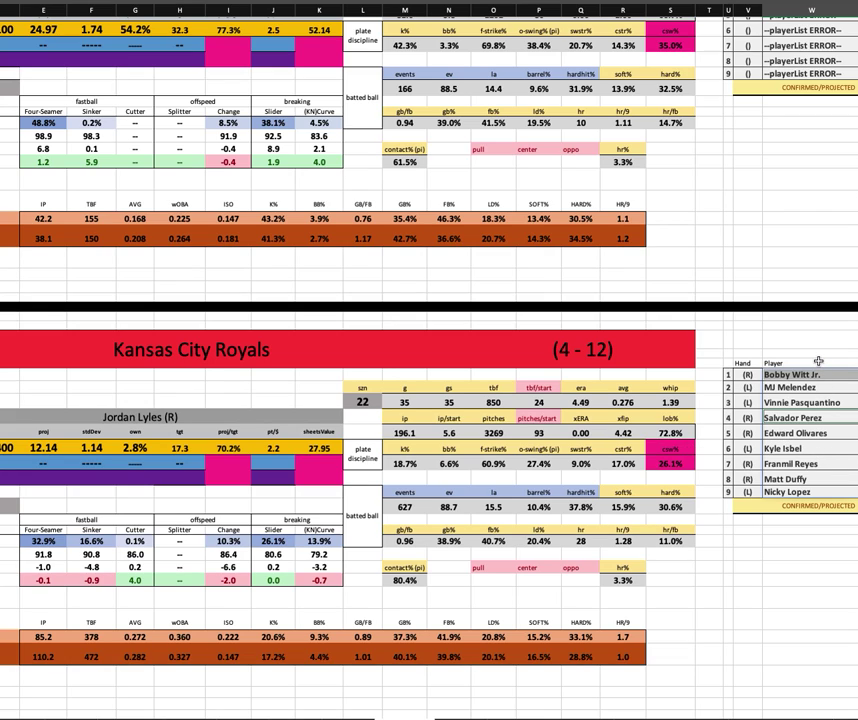
Go back over both pitchers' blocks for the Rangers–Royals game, ending on the Royals pitcher's pitch mix and handedness splits
{"action": "scroll", "coordinate": [726, 357], "scroll_direction": "left", "scroll_amount": 2}
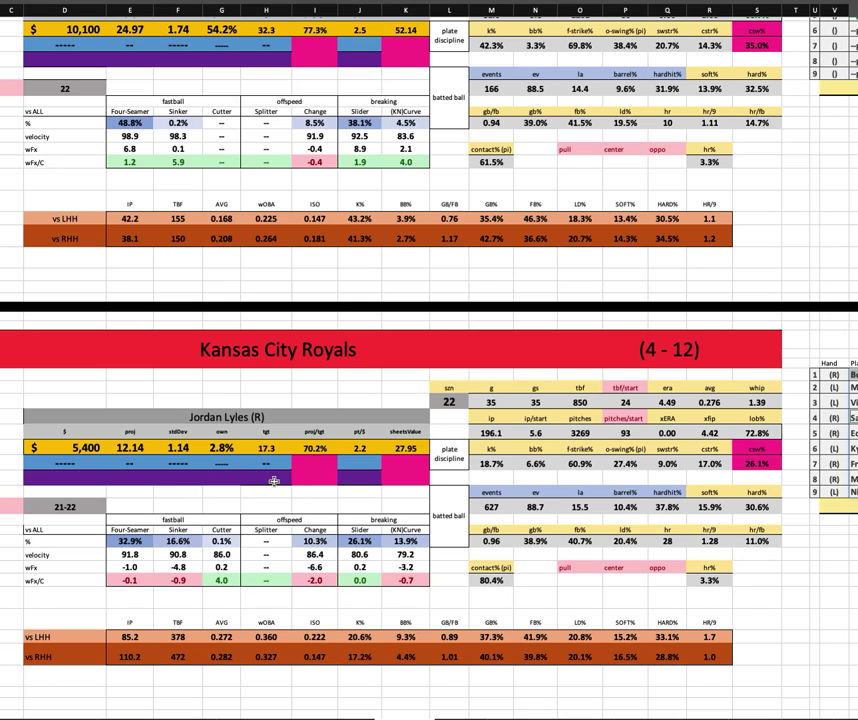
{"action": "scroll", "coordinate": [273, 481], "scroll_direction": "up", "scroll_amount": 5}
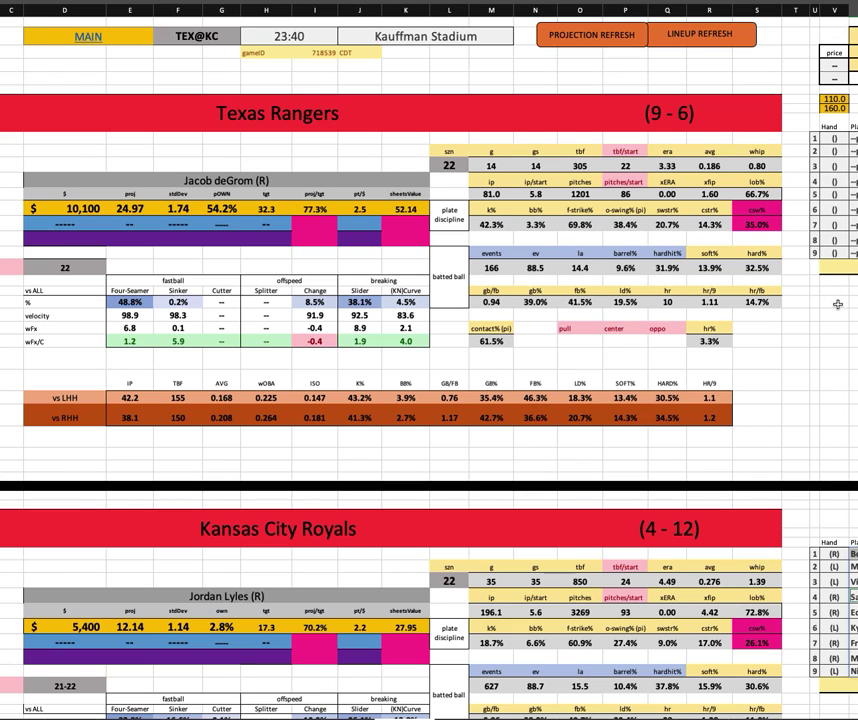
{"action": "scroll", "coordinate": [825, 330], "scroll_direction": "down", "scroll_amount": 3}
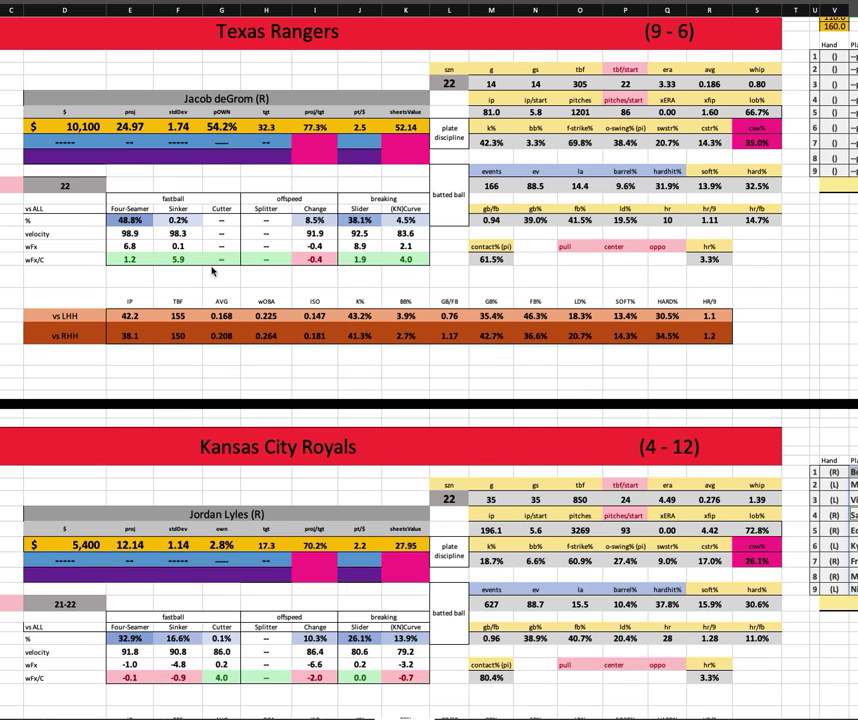
{"action": "scroll", "coordinate": [290, 562], "scroll_direction": "down", "scroll_amount": 2}
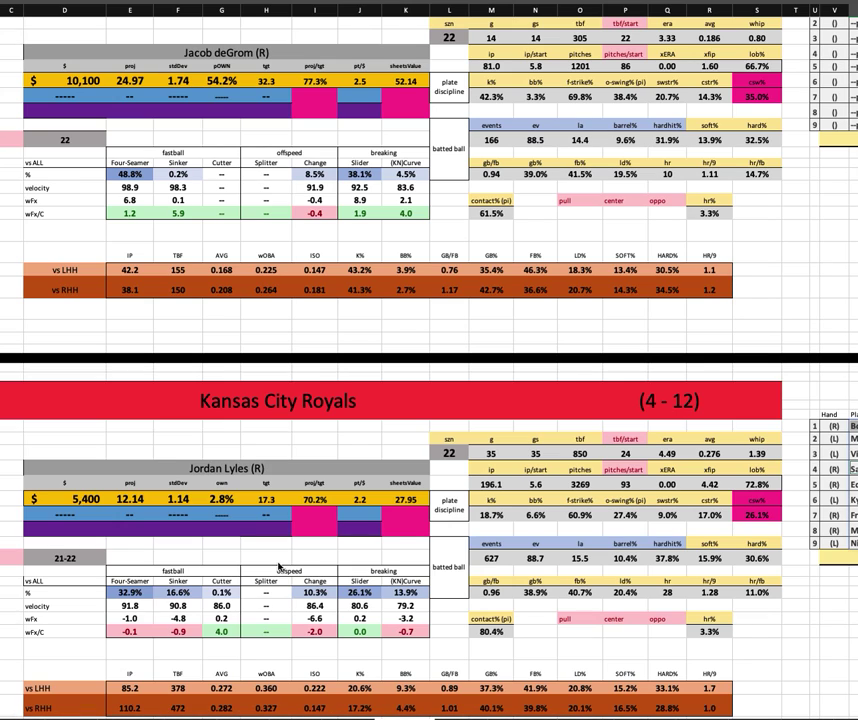
Look over the Royals pitcher's block and select his salary
{"action": "scroll", "coordinate": [280, 567], "scroll_direction": "down", "scroll_amount": 1}
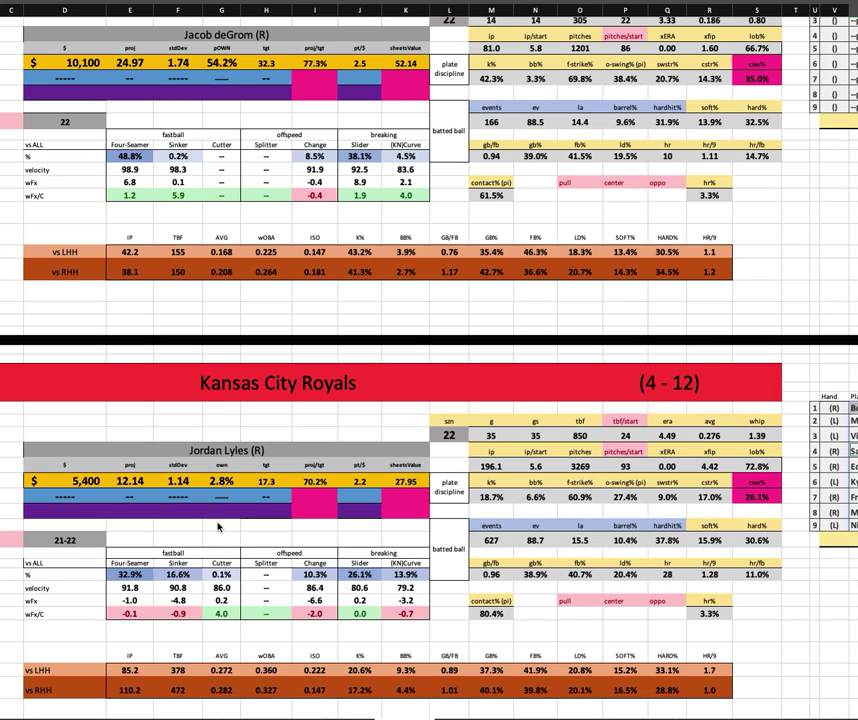
{"action": "scroll", "coordinate": [218, 528], "scroll_direction": "down", "scroll_amount": 3}
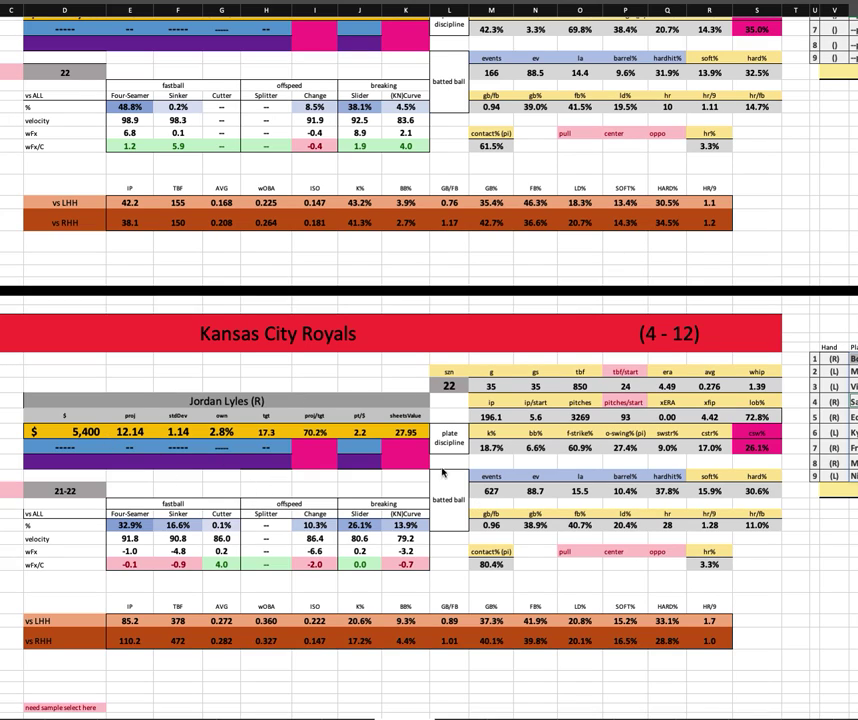
{"action": "left_click", "coordinate": [88, 418]}
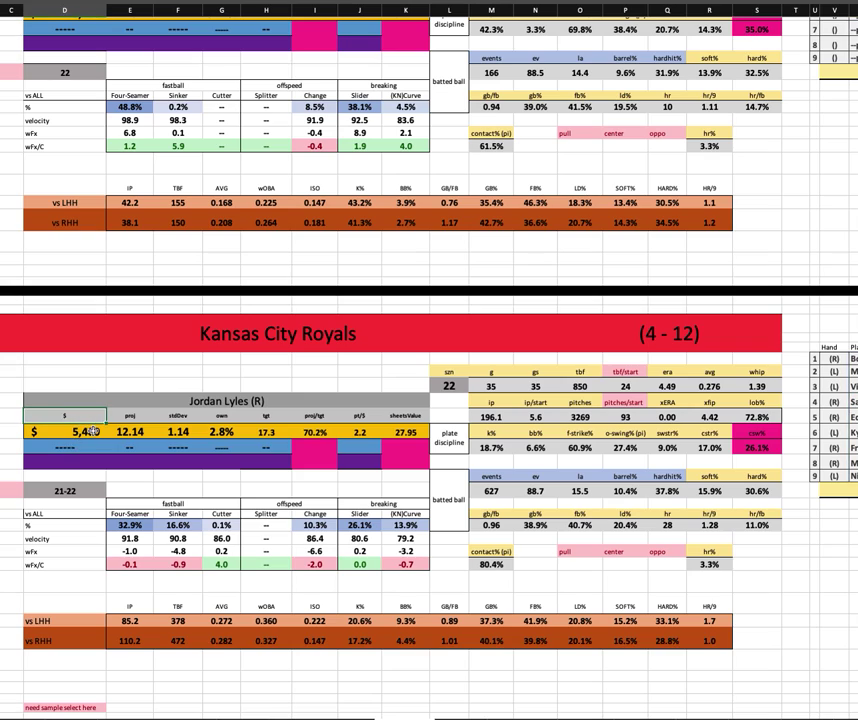
{"action": "left_click", "coordinate": [90, 431]}
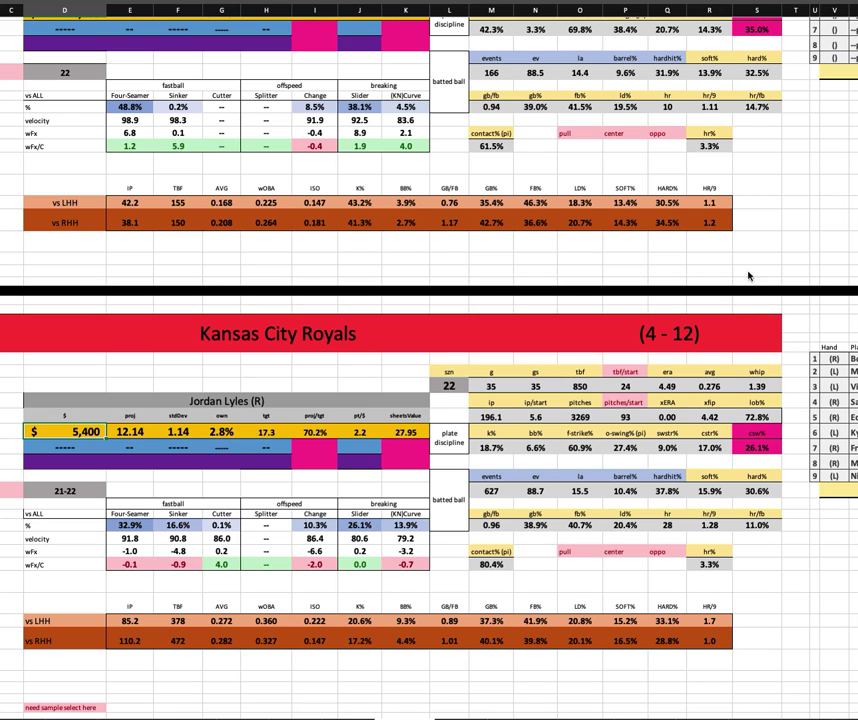
Go back over both pitchers' blocks and highlight the Royals pitcher's full splits row versus RHH
{"action": "scroll", "coordinate": [748, 276], "scroll_direction": "up", "scroll_amount": 5}
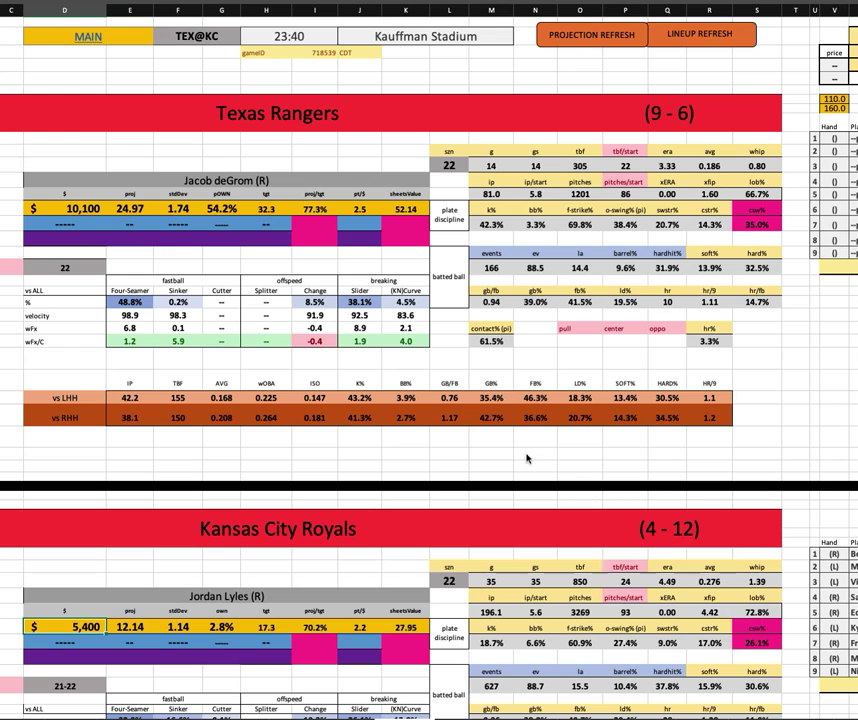
{"action": "scroll", "coordinate": [527, 458], "scroll_direction": "down", "scroll_amount": 3}
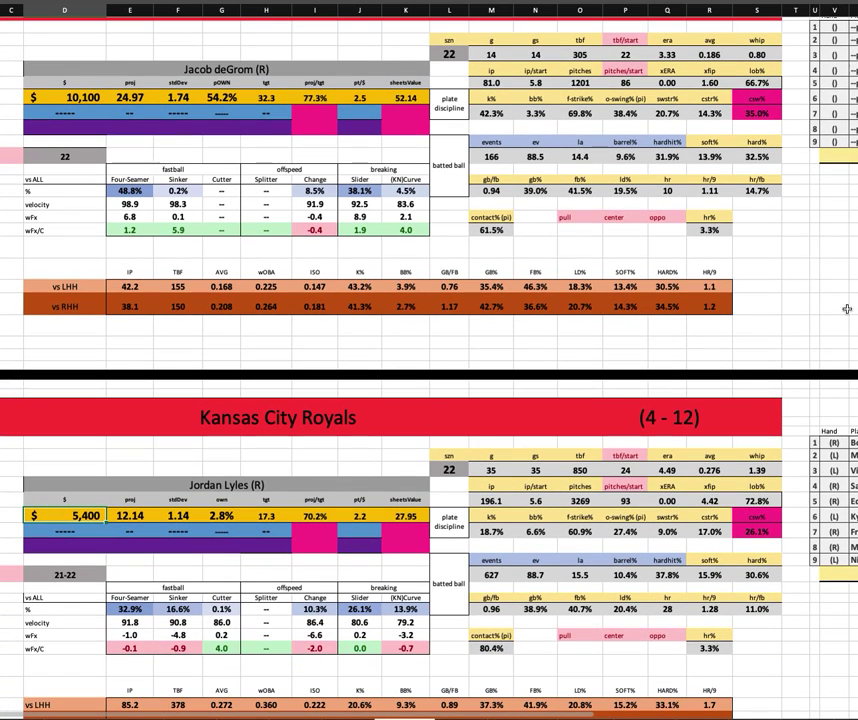
{"action": "scroll", "coordinate": [577, 500], "scroll_direction": "down", "scroll_amount": 1}
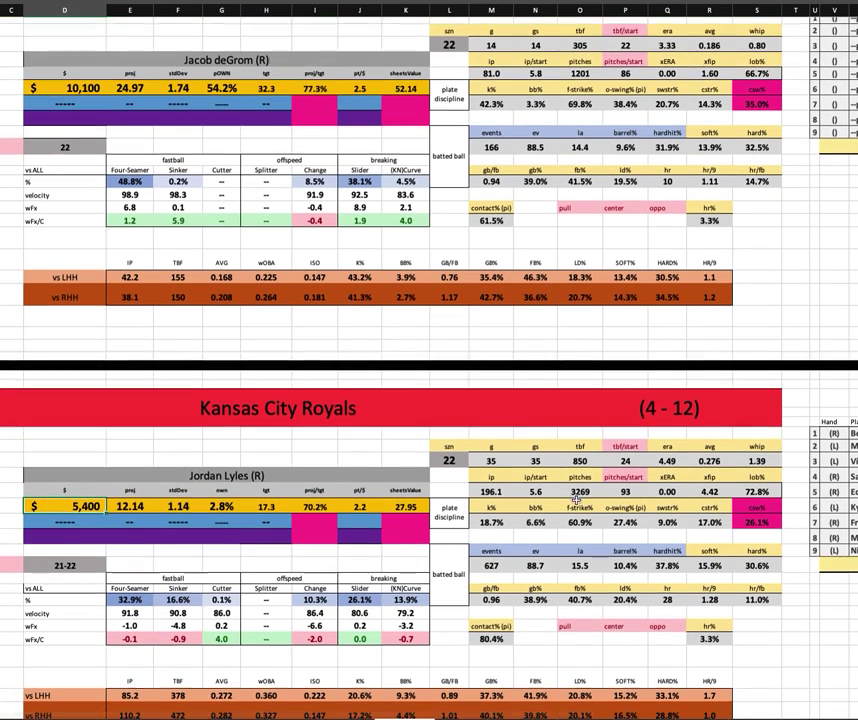
{"action": "scroll", "coordinate": [577, 497], "scroll_direction": "down", "scroll_amount": 2}
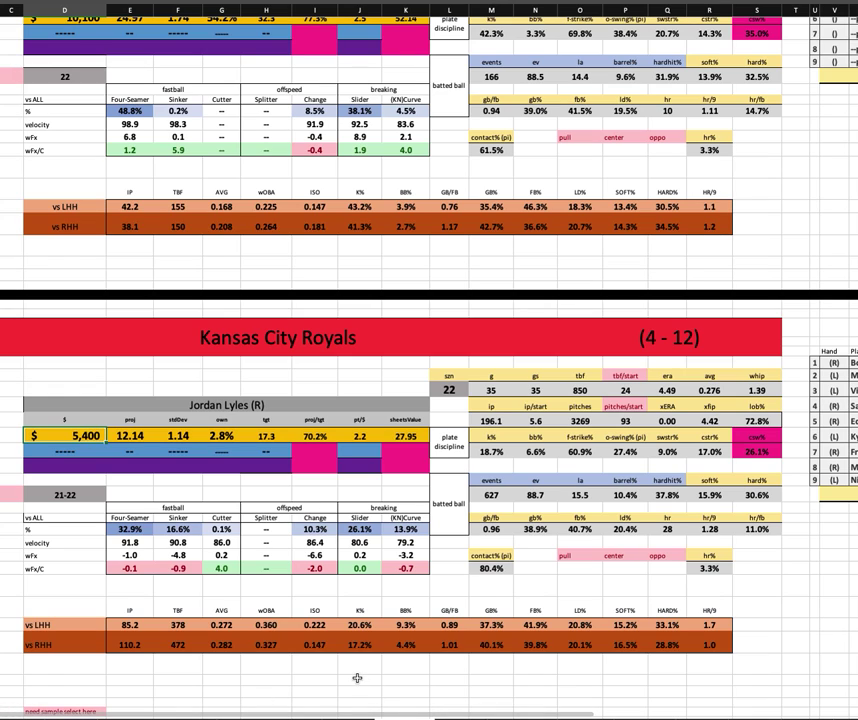
{"action": "left_click_drag", "start_coordinate": [120, 644], "coordinate": [712, 646]}
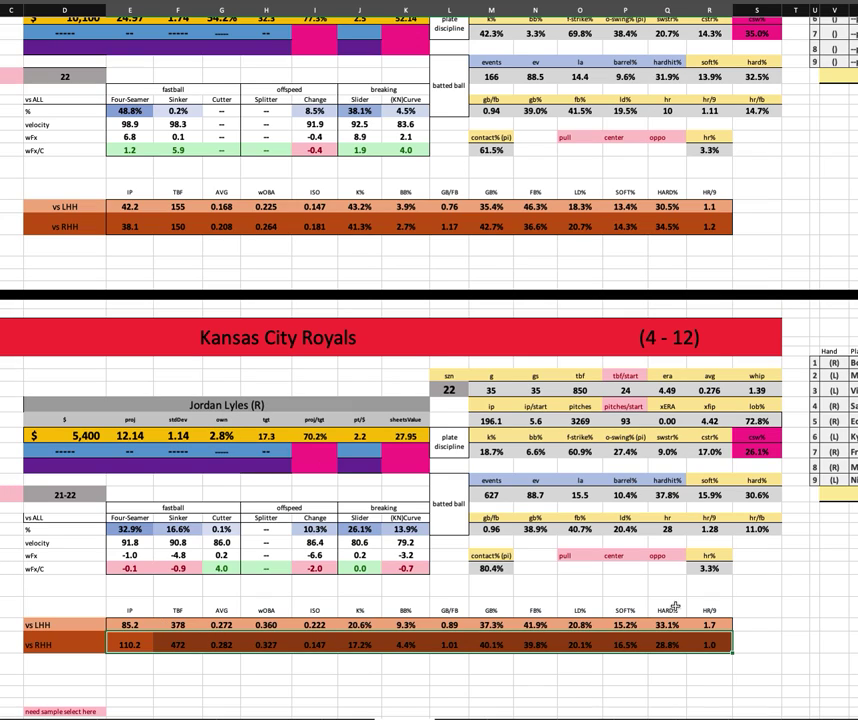
Check the Royals pitcher's ISO, HARD% and HR/9 versus LHH
{"action": "left_click", "coordinate": [303, 624]}
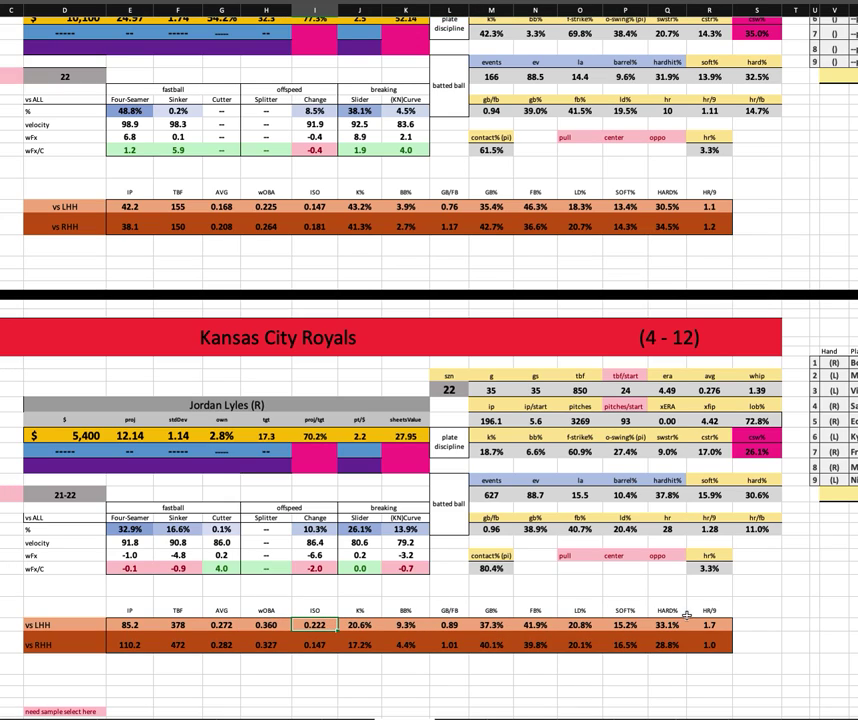
{"action": "left_click", "coordinate": [665, 624]}
{"action": "left_click", "coordinate": [719, 624]}
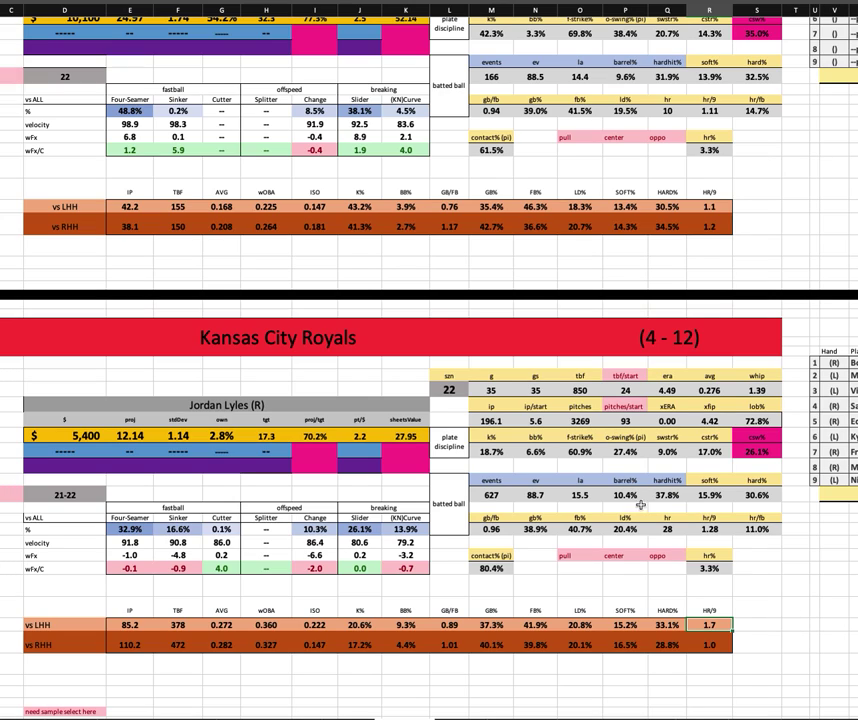
Select the barrel% value in the Royals pitcher's batted-ball stats
{"action": "key", "text": "Up"}
{"action": "key", "text": "Up"}
{"action": "key", "text": "Up"}
{"action": "key", "text": "Up"}
{"action": "key", "text": "Up"}
{"action": "key", "text": "Up"}
{"action": "key", "text": "Up"}
{"action": "key", "text": "Up"}
{"action": "key", "text": "Up"}
{"action": "key", "text": "Up"}
{"action": "key", "text": "Left"}
{"action": "key", "text": "Left"}
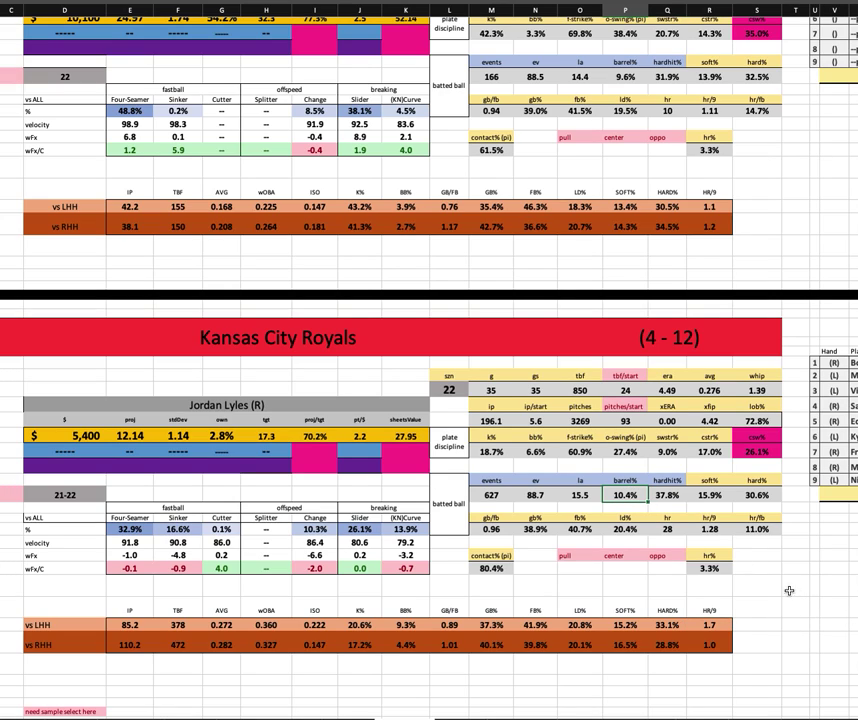
Highlight the Royals pitcher's four-seamer and sinker figures, and his versus-LHH splits from wOBA to GB%
{"action": "scroll", "coordinate": [791, 574], "scroll_direction": "up", "scroll_amount": 3}
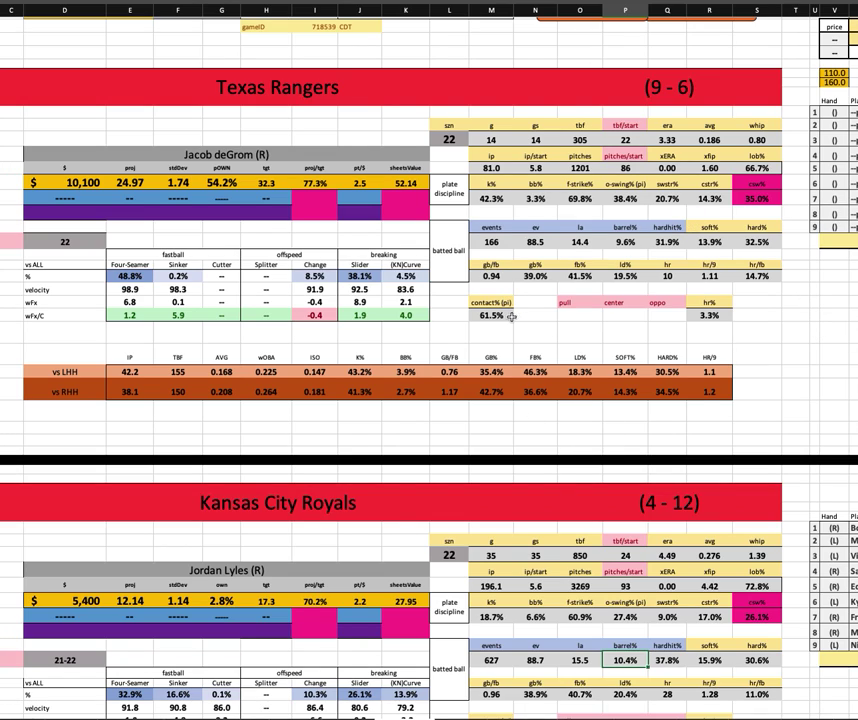
{"action": "scroll", "coordinate": [509, 296], "scroll_direction": "down", "scroll_amount": 5}
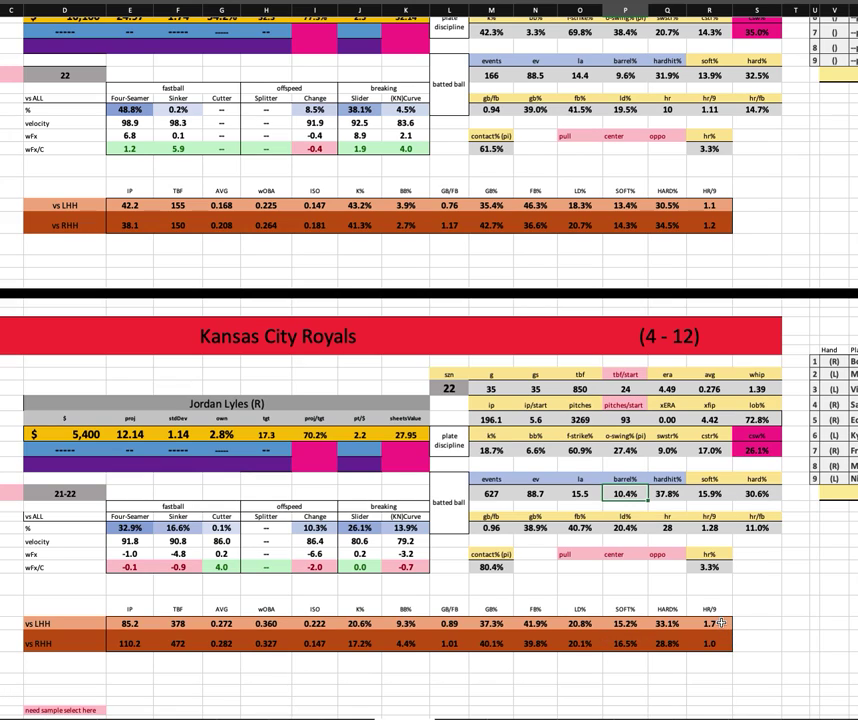
{"action": "left_click_drag", "start_coordinate": [128, 527], "coordinate": [130, 572]}
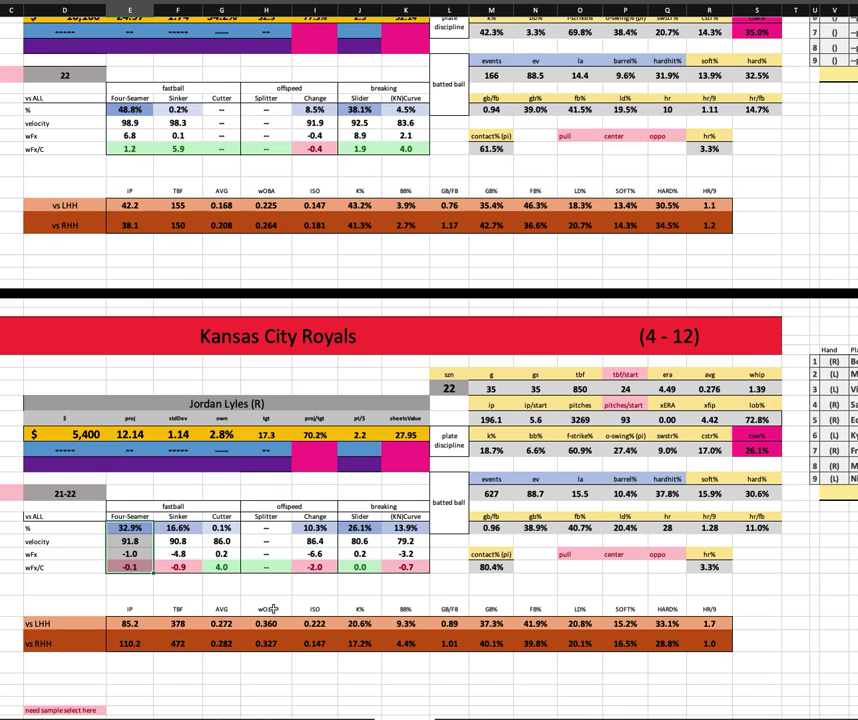
{"action": "left_click", "coordinate": [177, 567], "text": "shift"}
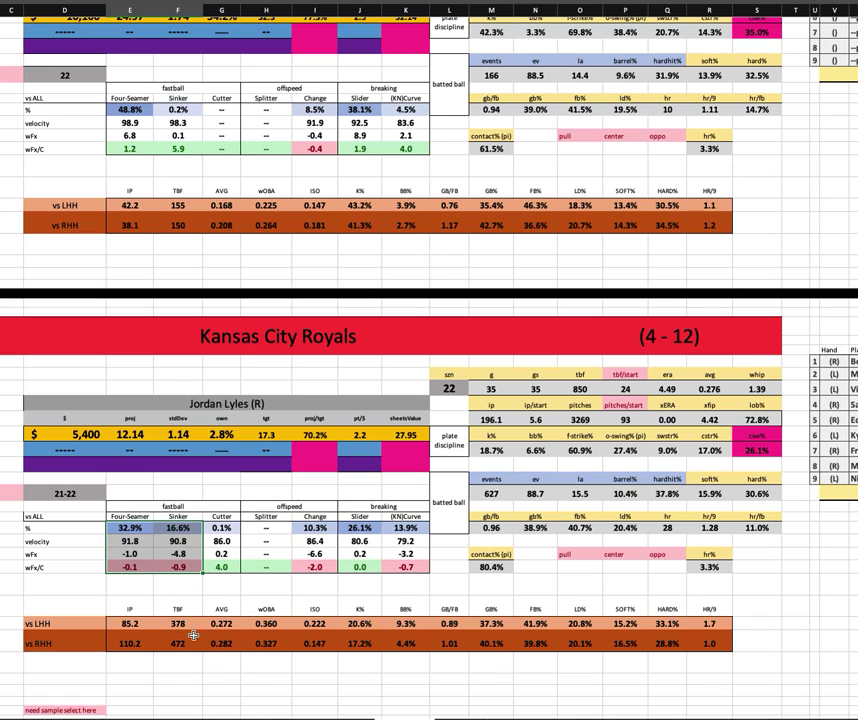
{"action": "left_click", "coordinate": [266, 623]}
{"action": "left_click", "coordinate": [499, 628], "text": "shift"}
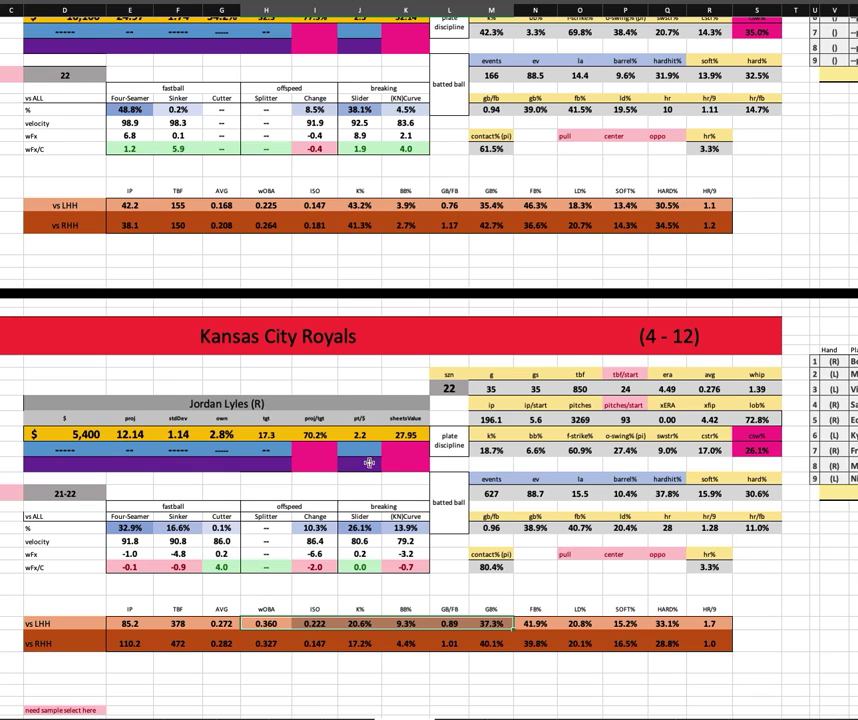
Switch the game sheet to the ARI@STL matchup
{"action": "scroll", "coordinate": [247, 310], "scroll_direction": "up", "scroll_amount": 5}
{"action": "left_click", "coordinate": [238, 37]}
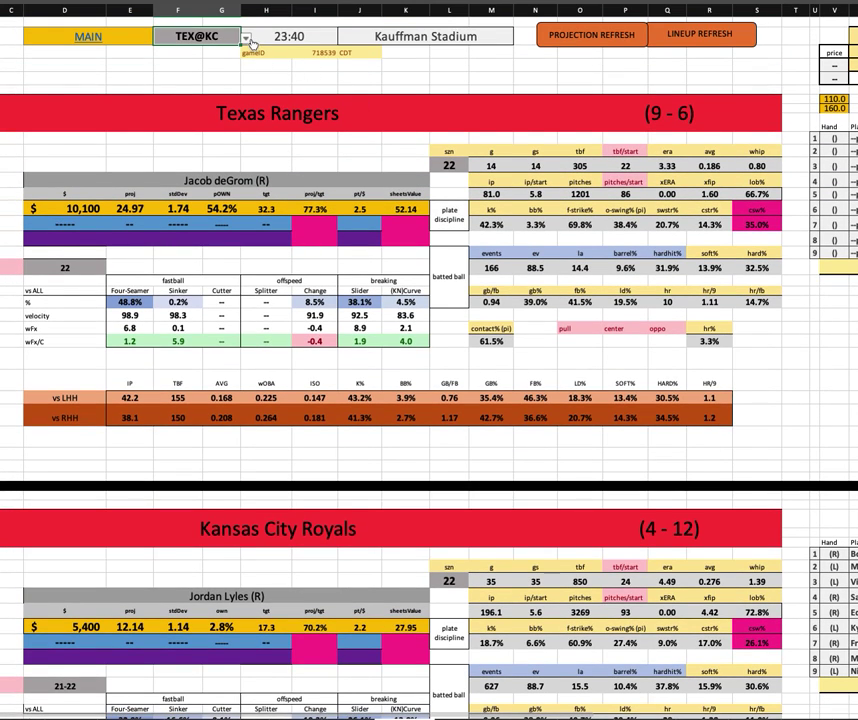
{"action": "left_click", "coordinate": [246, 38]}
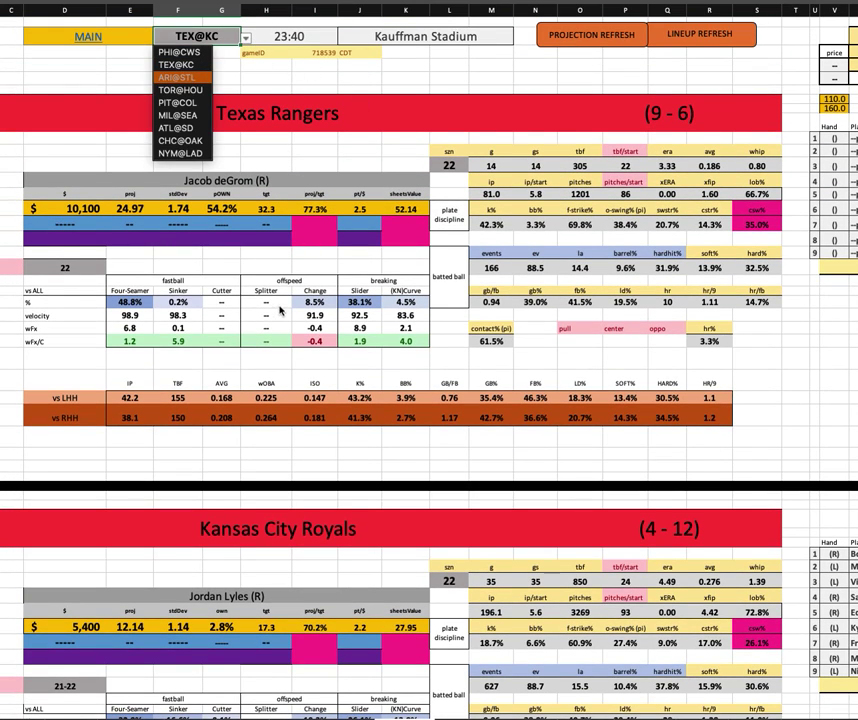
{"action": "key", "text": "Down"}
{"action": "key", "text": "Return"}
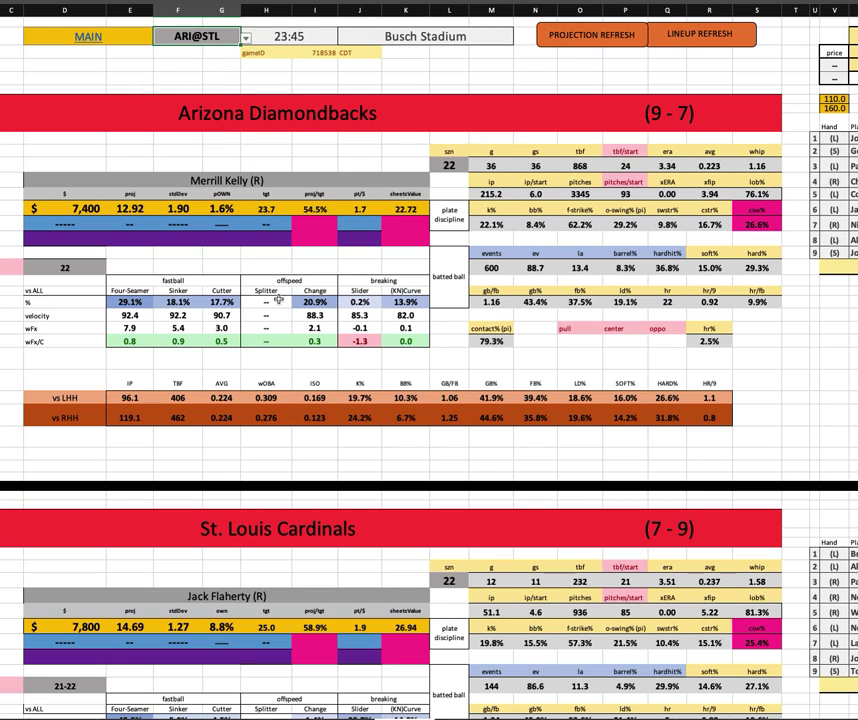
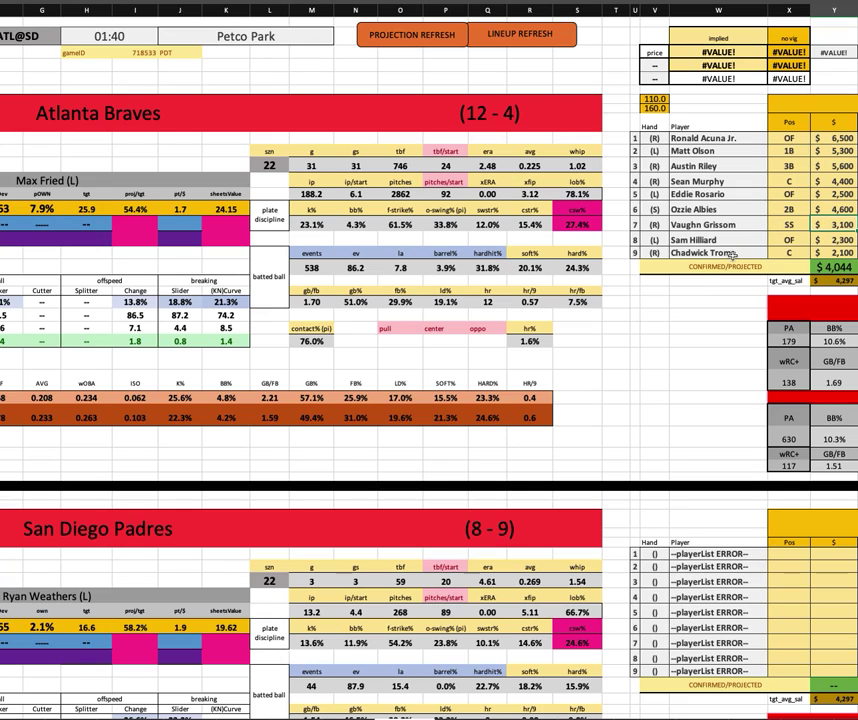
Select the Braves' ninth hitter and look over both starting pitchers' blocks for the ATL@SD game
{"action": "left_click", "coordinate": [735, 253]}
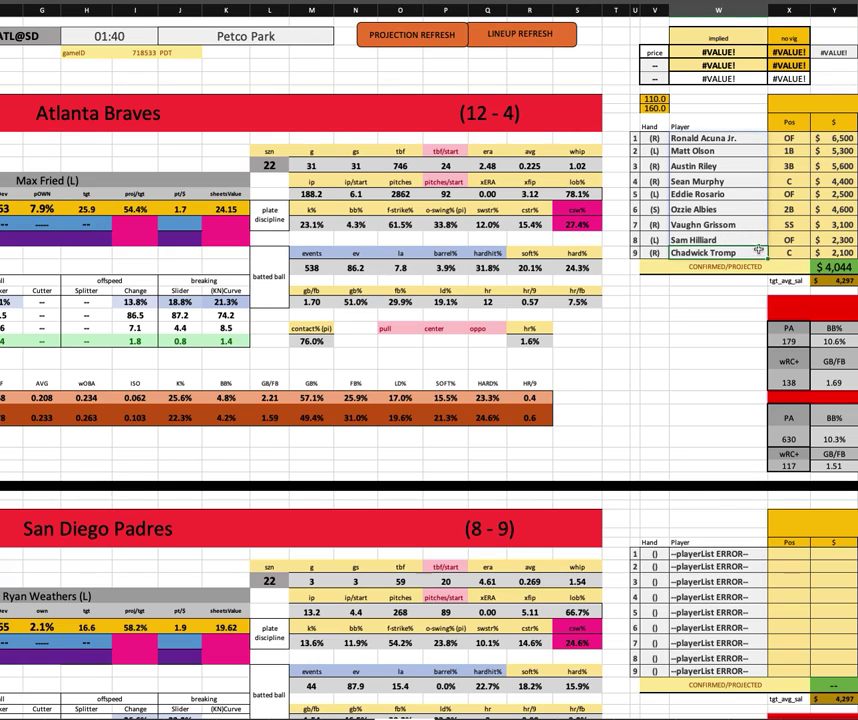
{"action": "scroll", "coordinate": [549, 479], "scroll_direction": "left", "scroll_amount": 3}
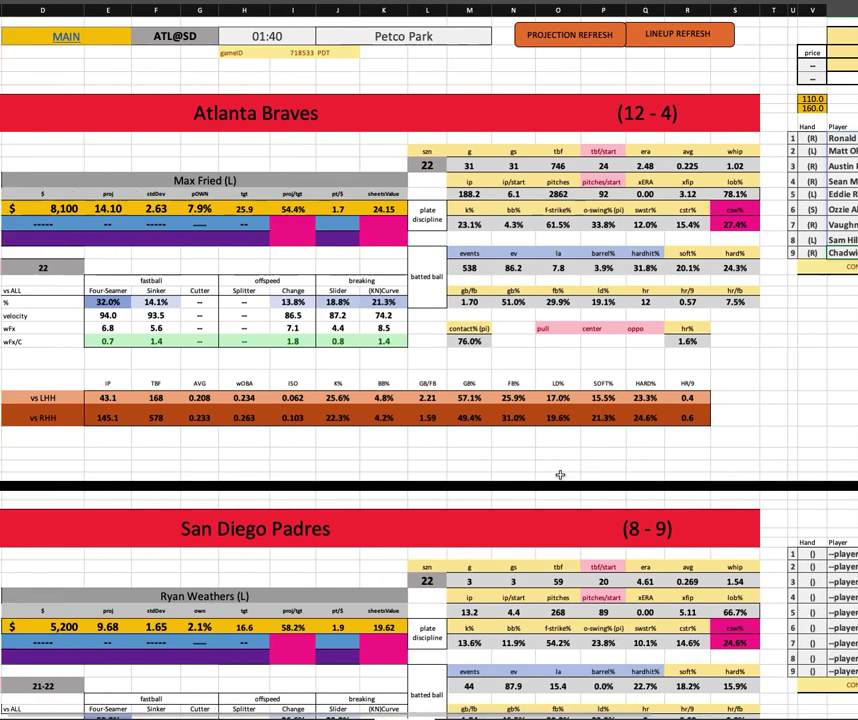
{"action": "scroll", "coordinate": [549, 479], "scroll_direction": "down", "scroll_amount": 5}
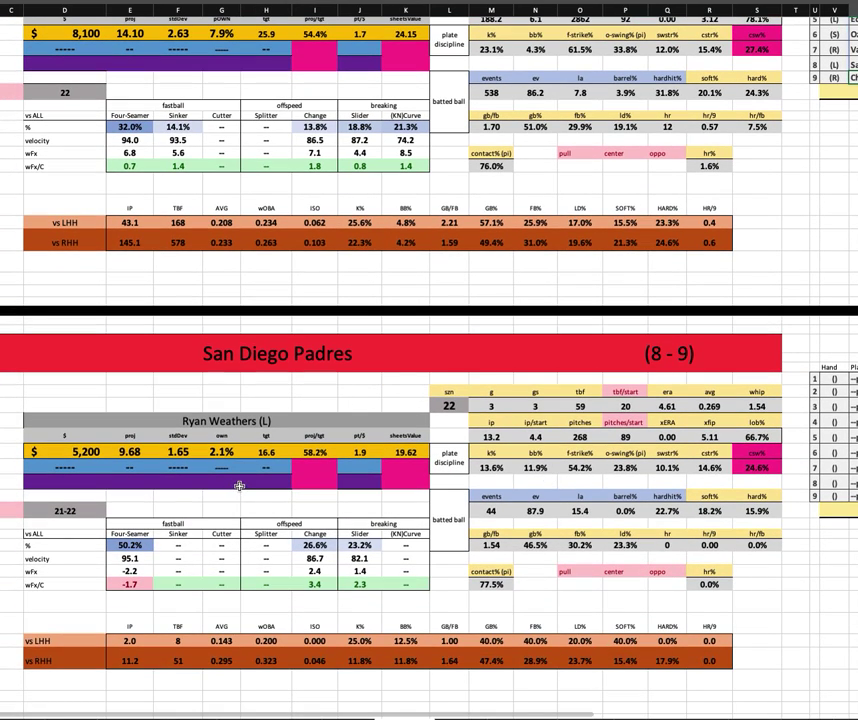
{"action": "scroll", "coordinate": [493, 425], "scroll_direction": "up", "scroll_amount": 5}
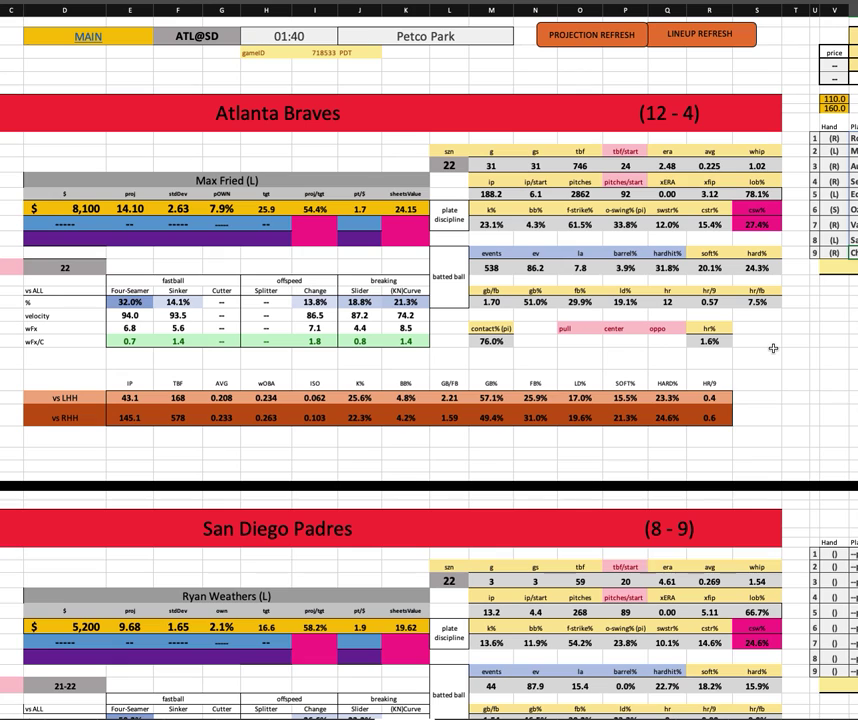
Highlight the projected ownership values of the Braves' first eight hitters
{"action": "scroll", "coordinate": [773, 348], "scroll_direction": "right", "scroll_amount": 8}
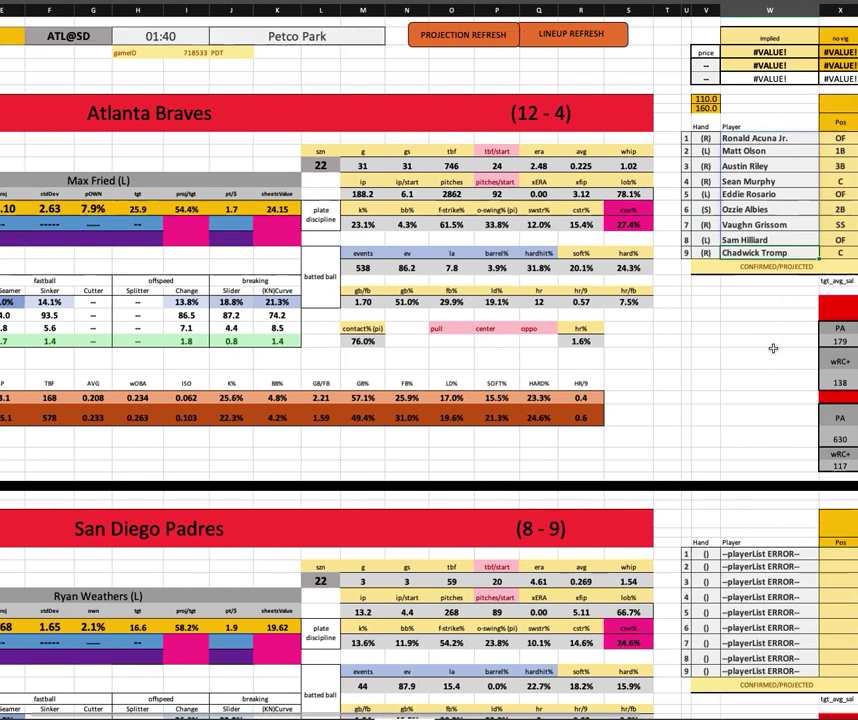
{"action": "scroll", "coordinate": [764, 344], "scroll_direction": "left", "scroll_amount": 1}
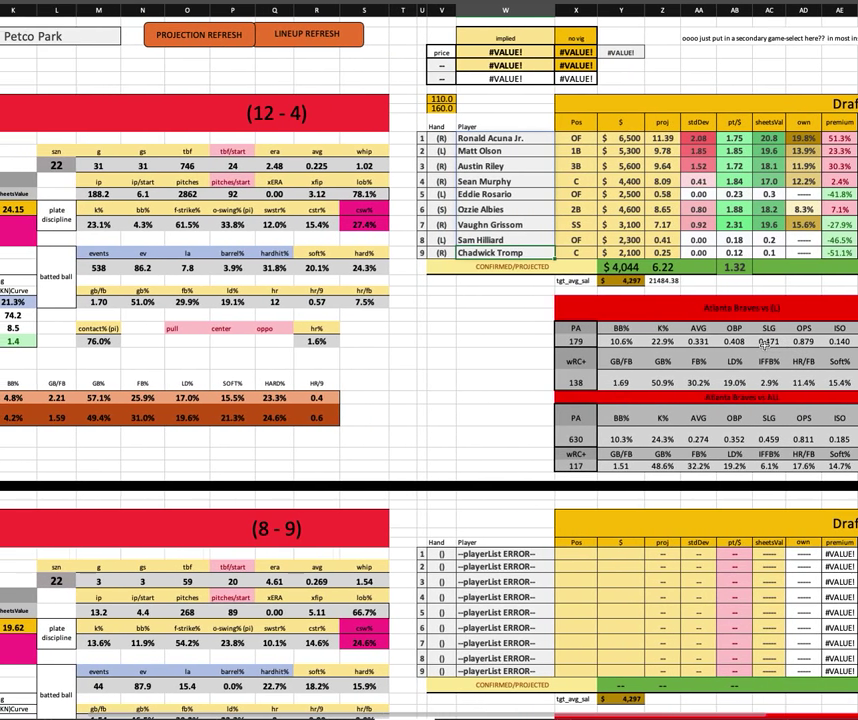
{"action": "left_click_drag", "start_coordinate": [805, 138], "coordinate": [806, 224]}
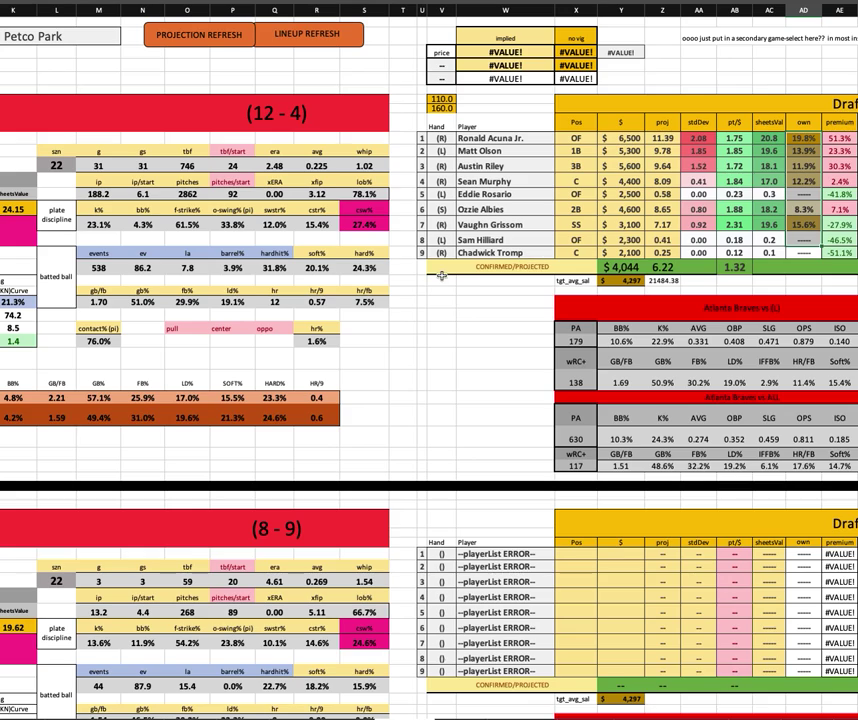
Return to the Braves and Padres pitchers' blocks and compare their salaries, pitch mixes and handedness splits
{"action": "scroll", "coordinate": [300, 184], "scroll_direction": "left", "scroll_amount": 10}
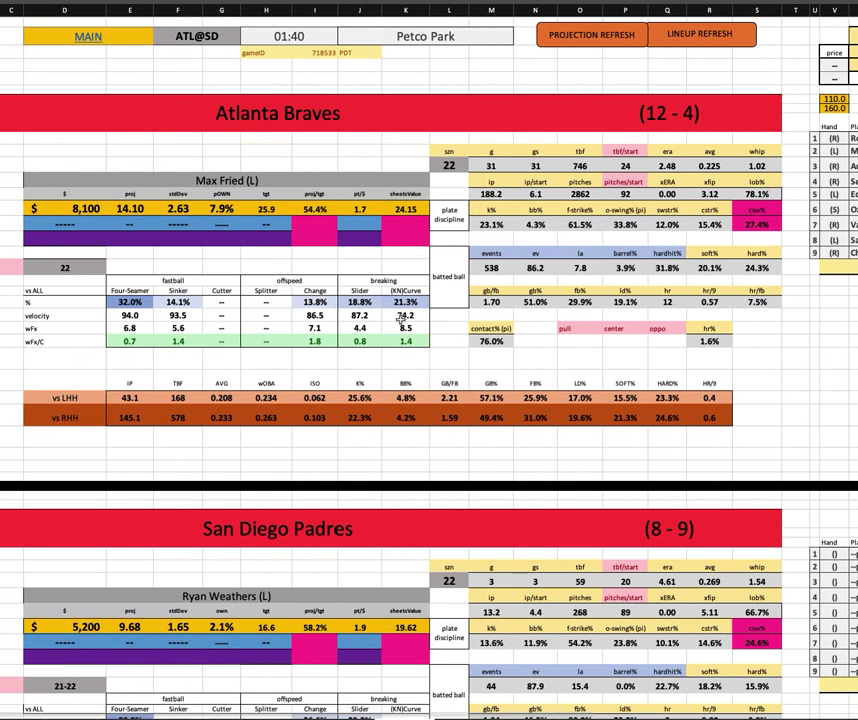
{"action": "scroll", "coordinate": [287, 399], "scroll_direction": "down", "scroll_amount": 3}
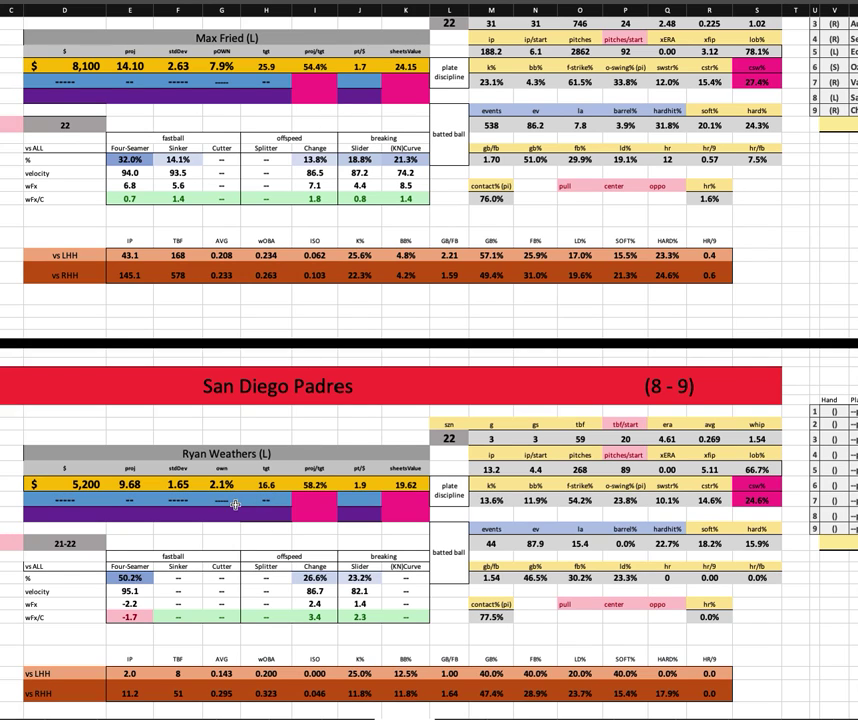
{"action": "scroll", "coordinate": [158, 338], "scroll_direction": "up", "scroll_amount": 3}
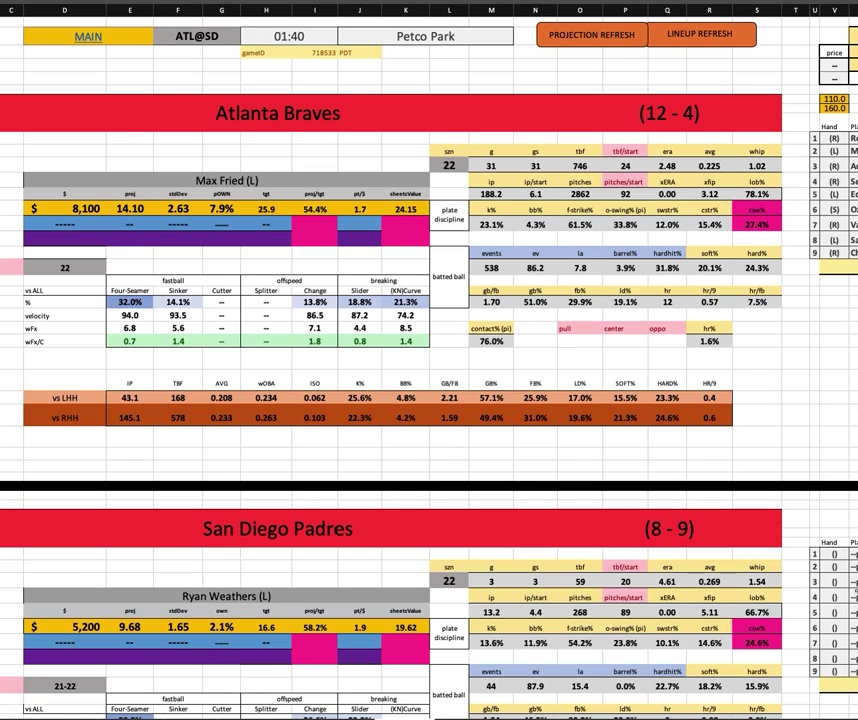
Highlight the Padres' second hitter in the FantasyLabs lineups and check the Braves pitcher's K% versus RHH in the spreadsheet
{"action": "key", "text": "super+Tab"}
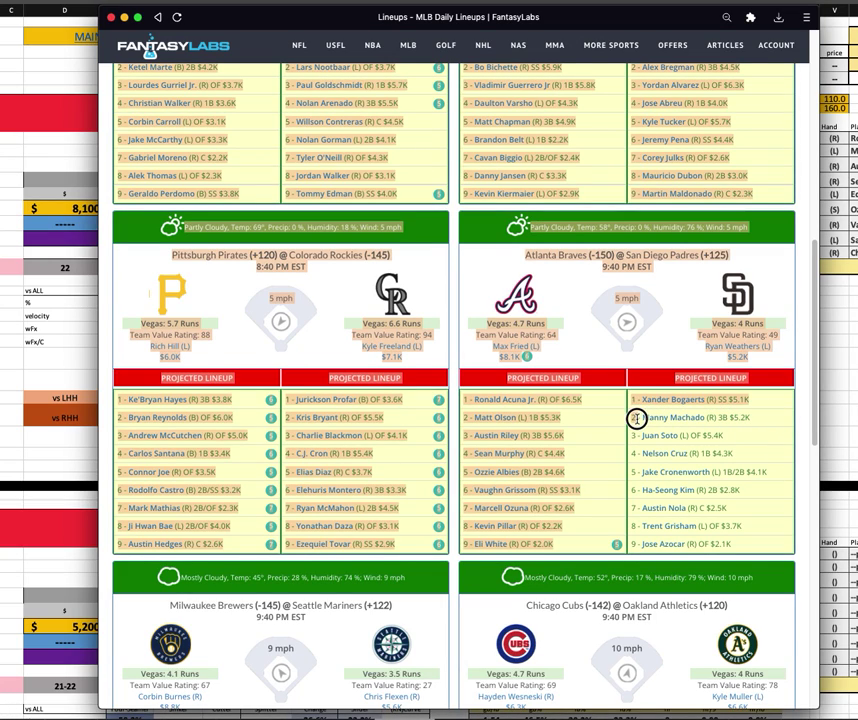
{"action": "left_click_drag", "start_coordinate": [768, 420], "coordinate": [642, 417]}
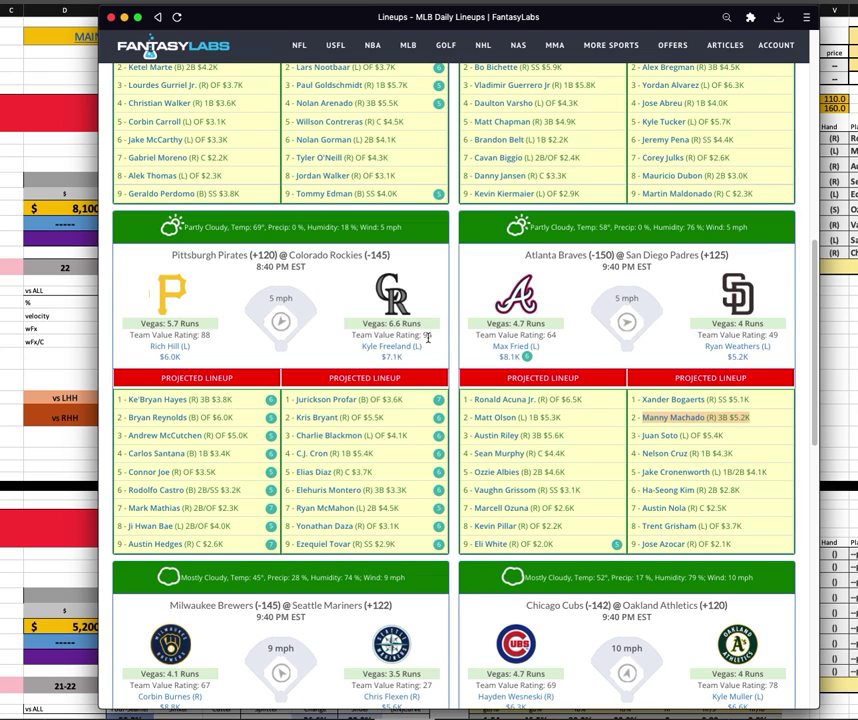
{"action": "key", "text": "super+Tab"}
{"action": "left_click", "coordinate": [359, 417]}
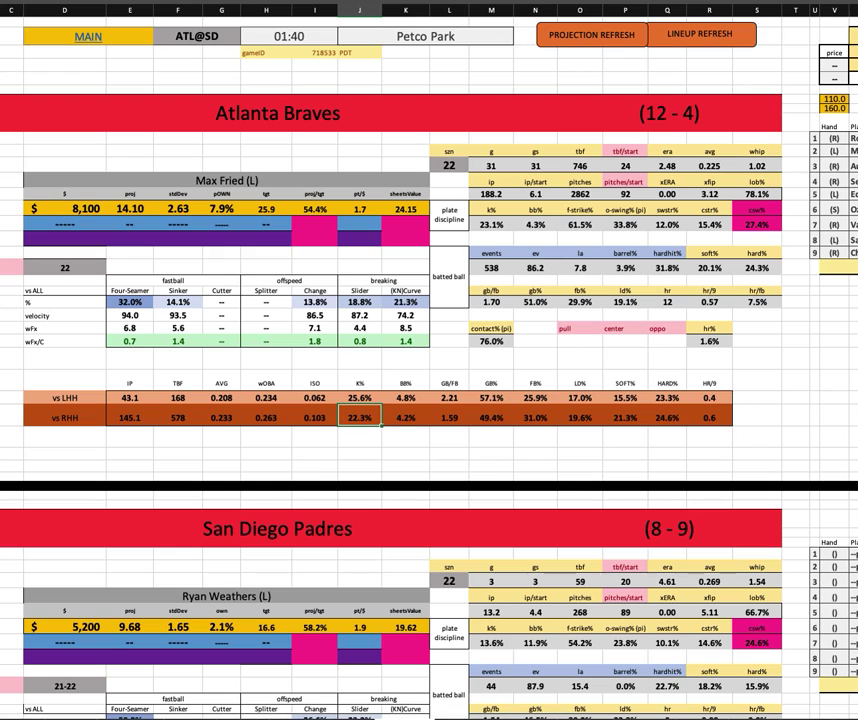
{"action": "key", "text": "super+Tab"}
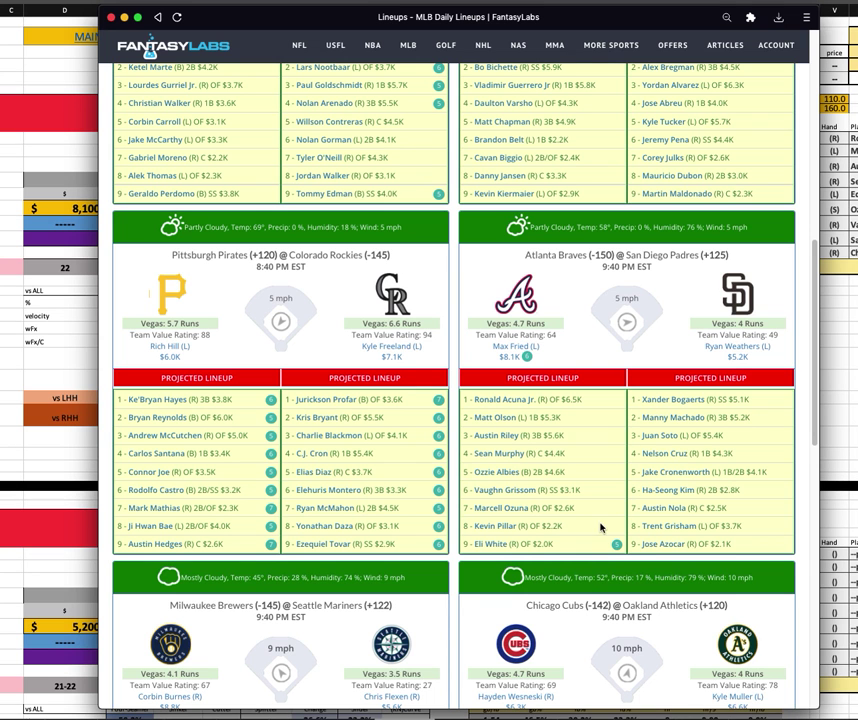
Highlight the Padres' first, sixth and fourth hitters one at a time in the FantasyLabs projected lineup
{"action": "left_click_drag", "start_coordinate": [750, 399], "coordinate": [638, 399]}
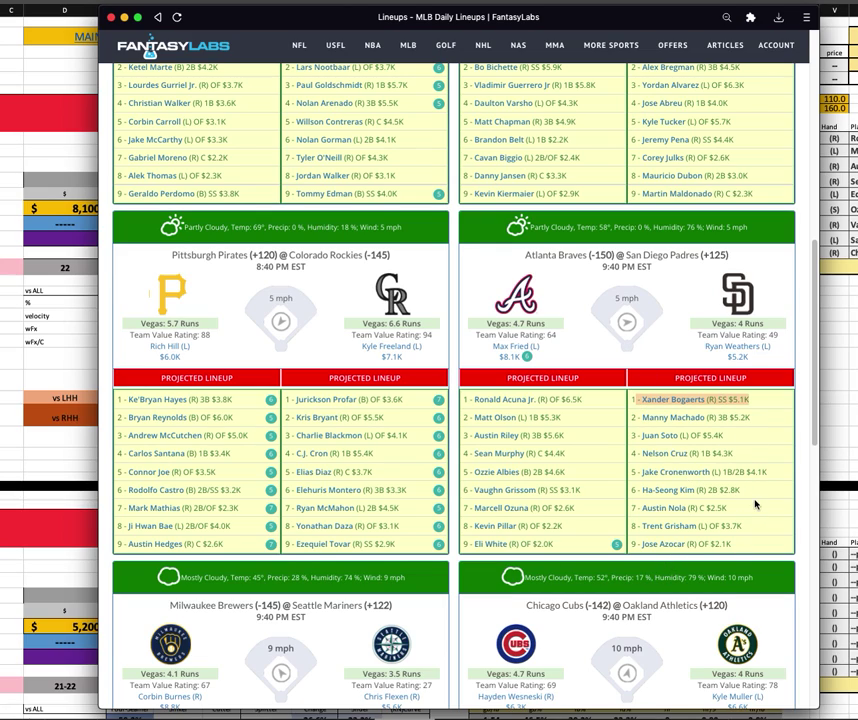
{"action": "left_click_drag", "start_coordinate": [755, 492], "coordinate": [634, 490]}
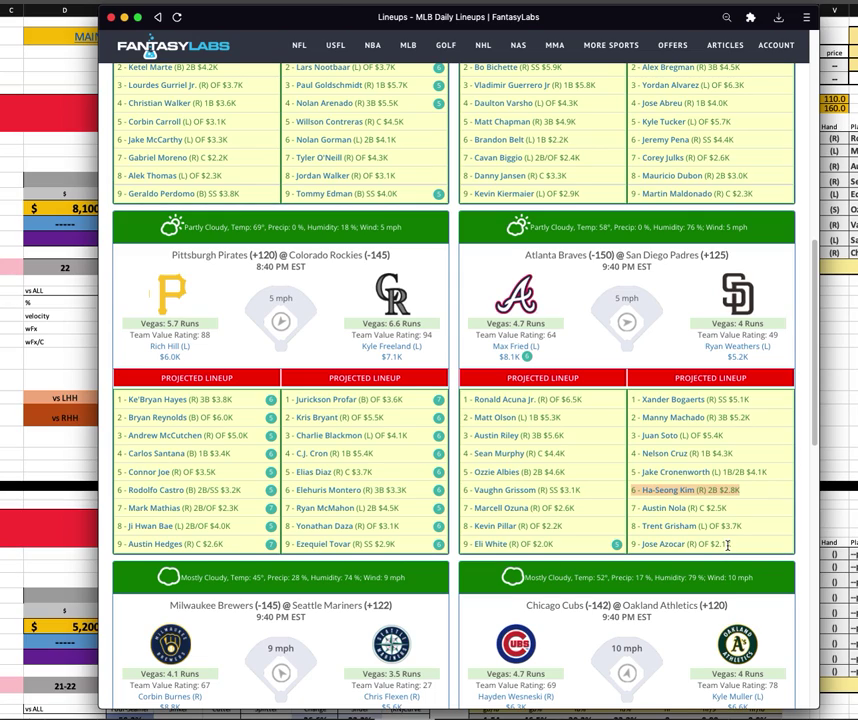
{"action": "left_click_drag", "start_coordinate": [740, 453], "coordinate": [642, 453]}
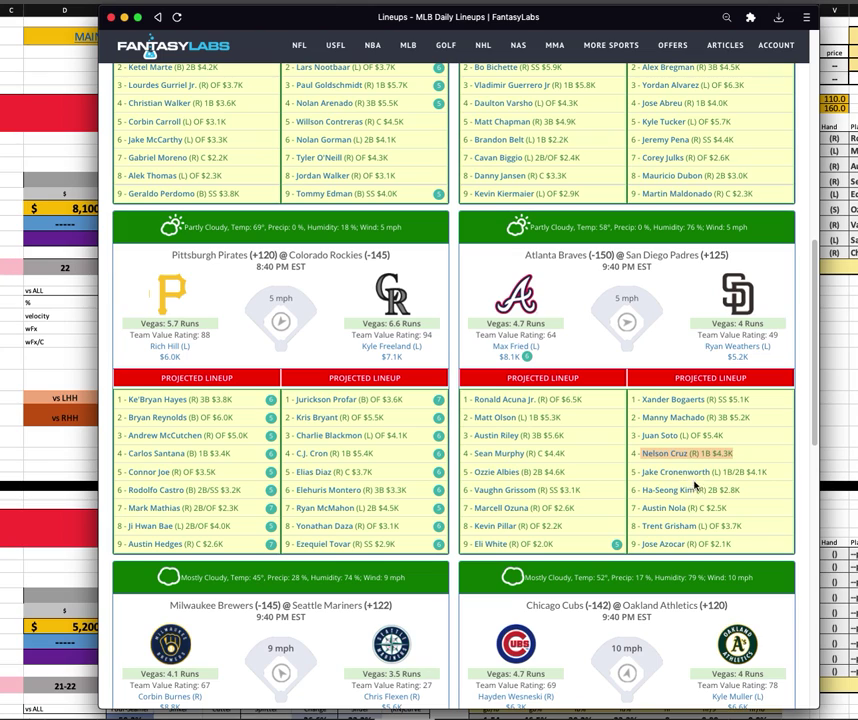
Return to the spreadsheet and switch the game selection to CHC@OAK
{"action": "key", "text": "super+Tab"}
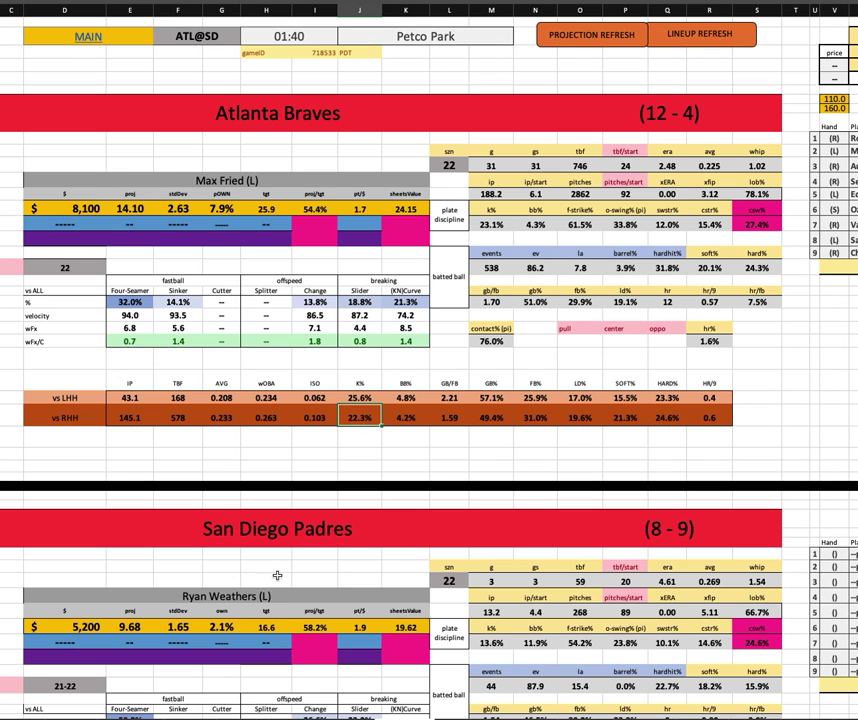
{"action": "left_click", "coordinate": [200, 36]}
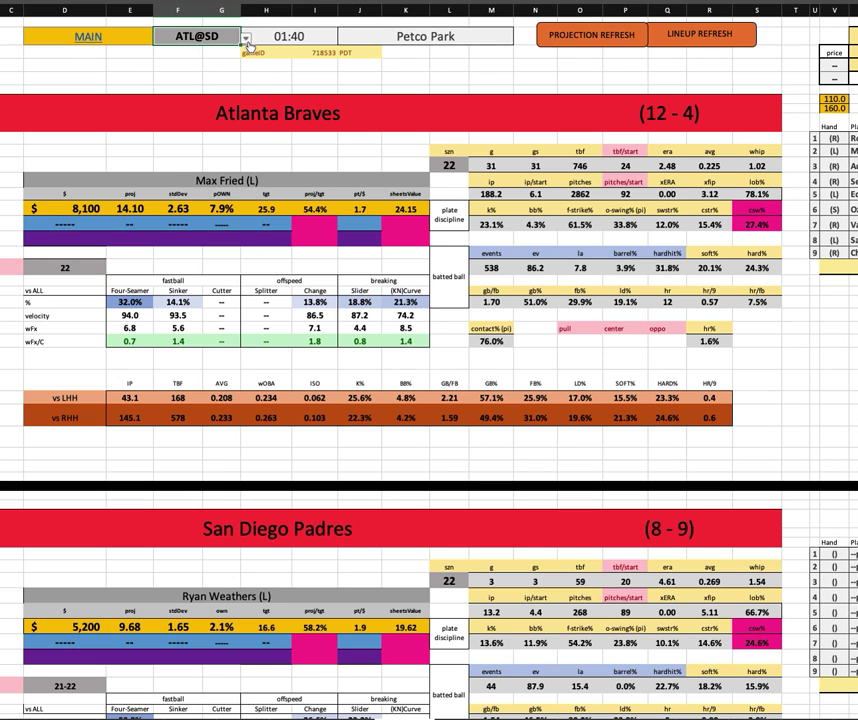
{"action": "left_click", "coordinate": [245, 37]}
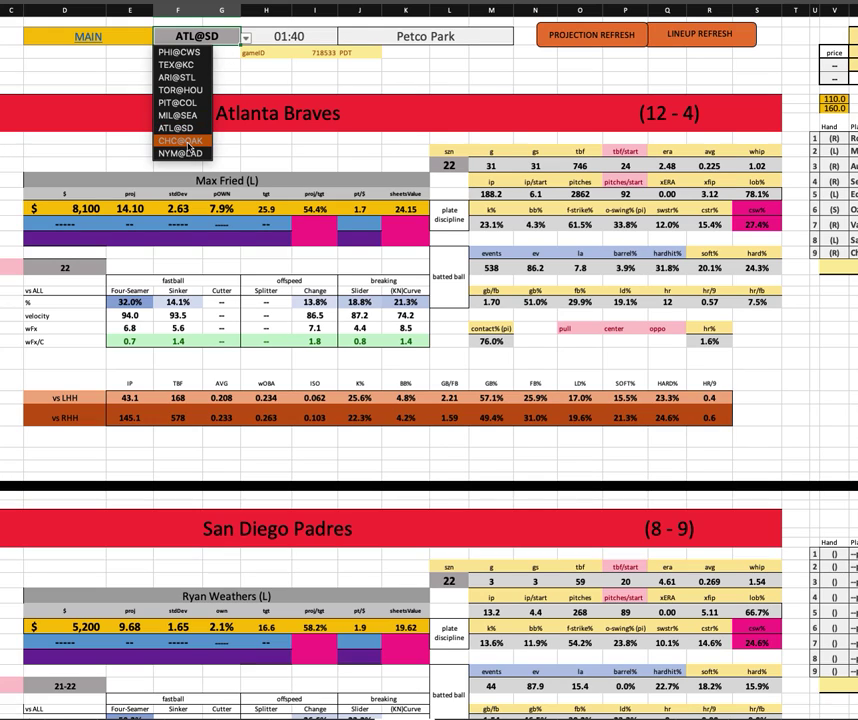
{"action": "key", "text": "Return"}
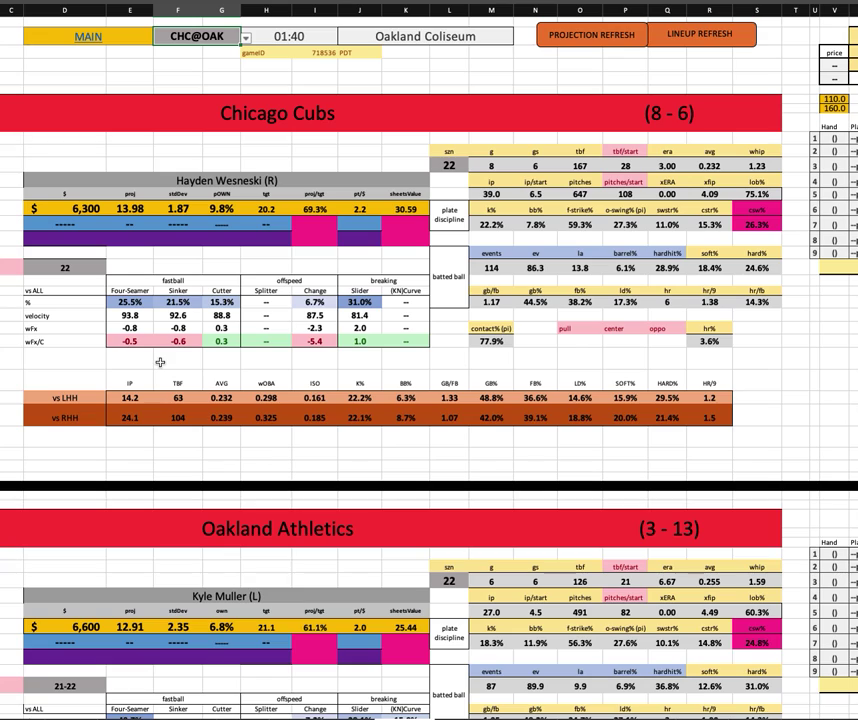
{"action": "left_click", "coordinate": [165, 30]}
{"action": "key", "text": "Escape"}
Check the Cubs pitcher's f-strike%, K% splits, salary, contact%, barrel% and HARD% versus RHH
{"action": "left_click", "coordinate": [580, 224]}
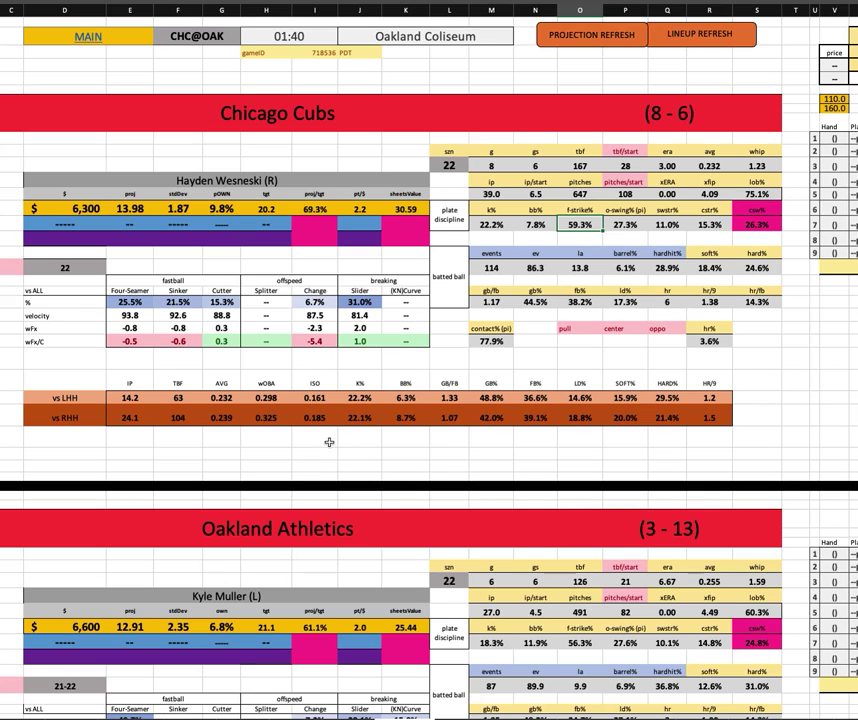
{"action": "left_click_drag", "start_coordinate": [360, 397], "coordinate": [360, 417]}
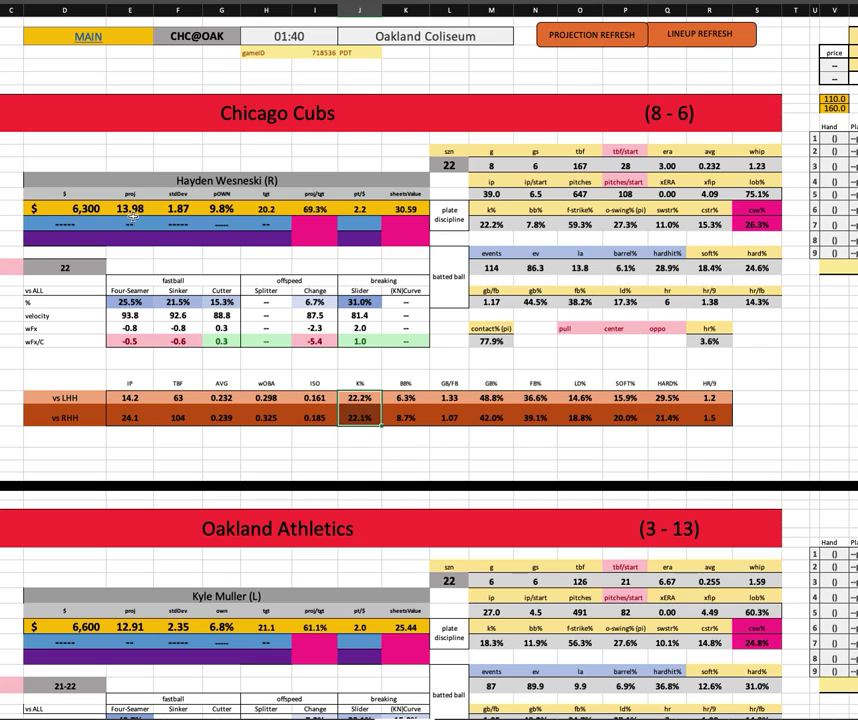
{"action": "left_click", "coordinate": [80, 208]}
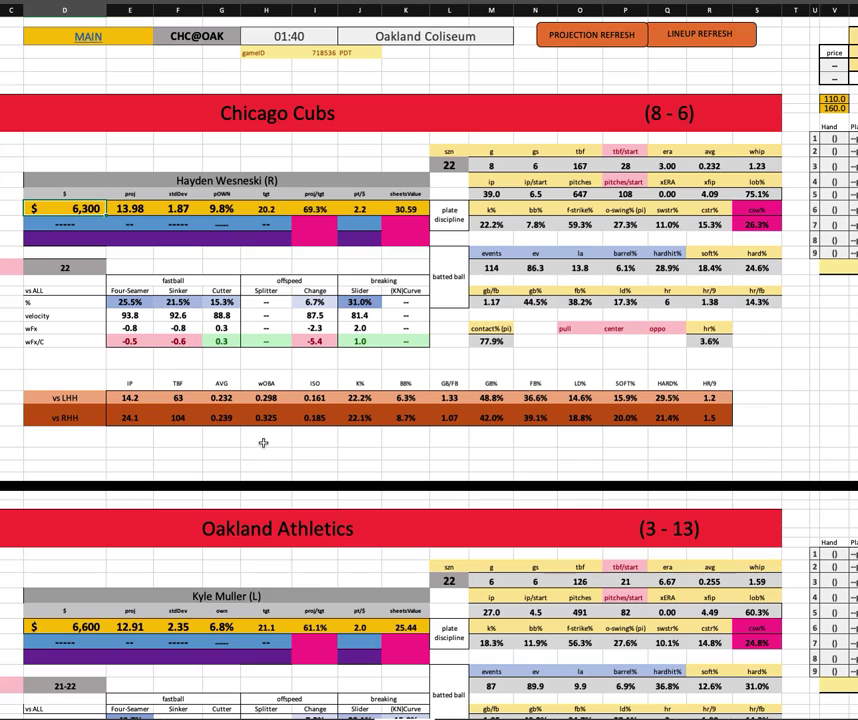
{"action": "left_click", "coordinate": [491, 341]}
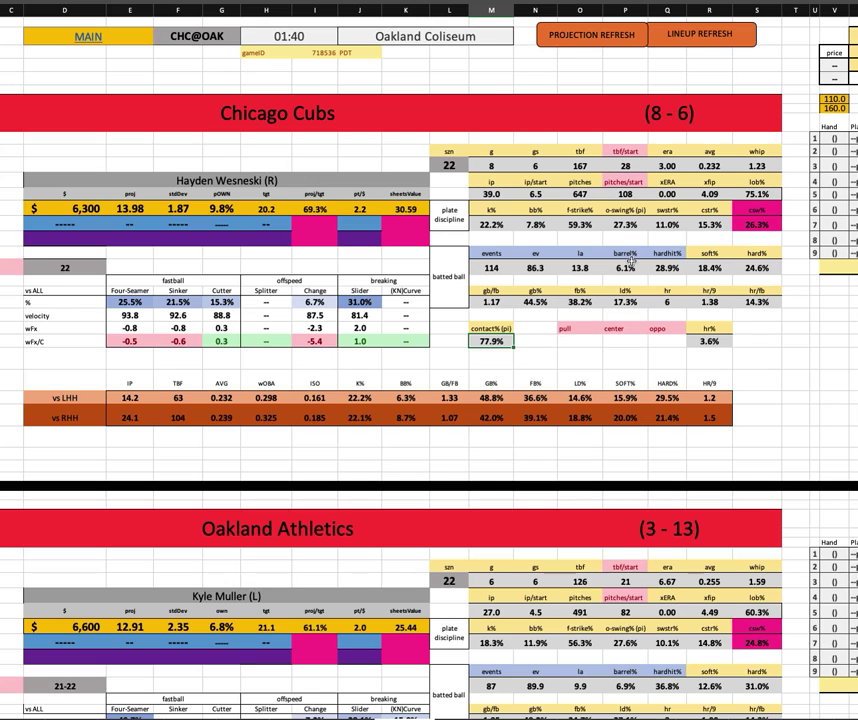
{"action": "left_click", "coordinate": [623, 268]}
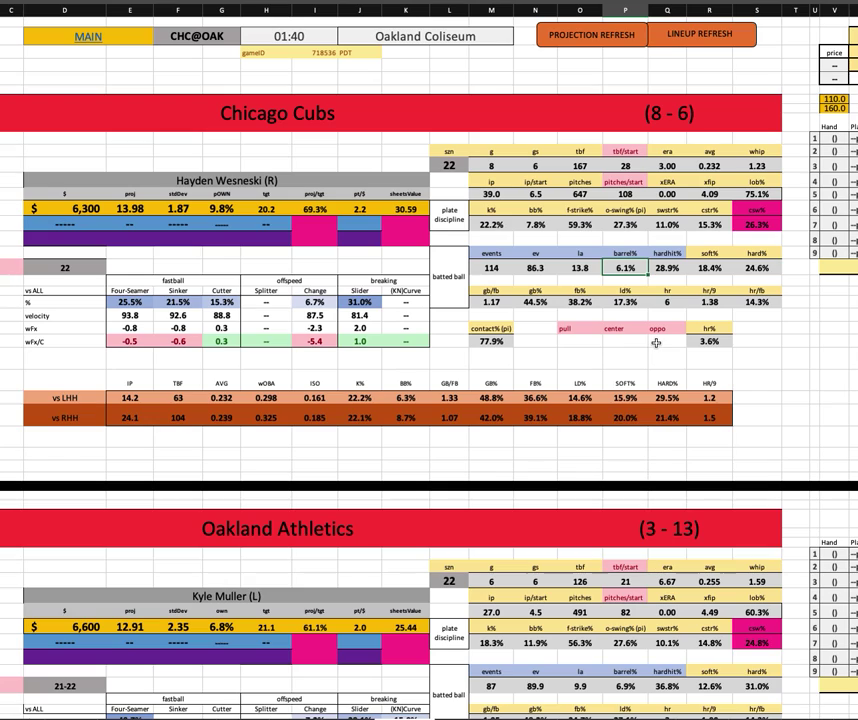
{"action": "left_click", "coordinate": [668, 419]}
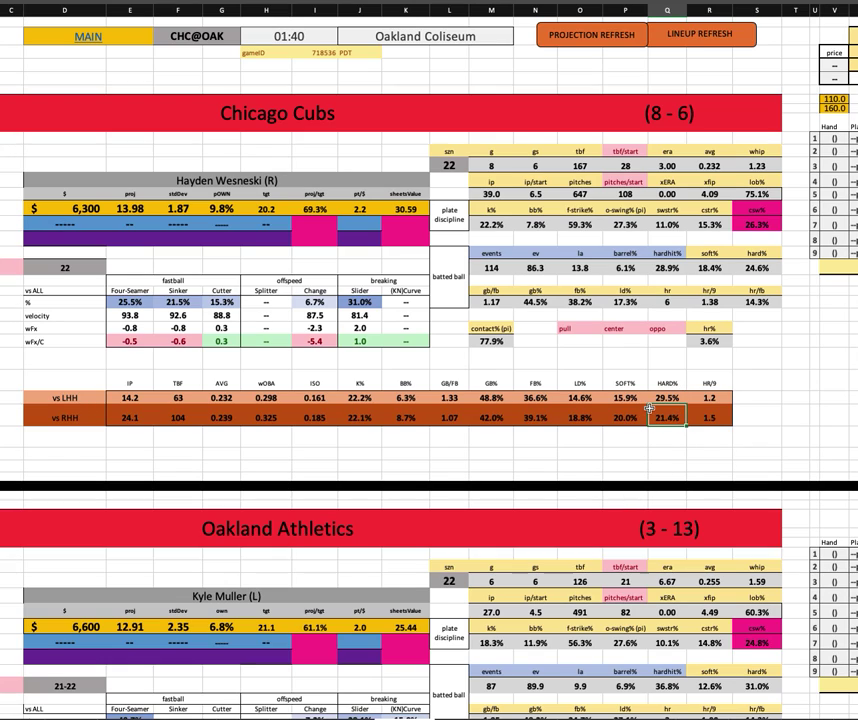
Review the Cubs pitcher's slider figures, salary and projected ownership alongside the Athletics pitcher's block
{"action": "left_click_drag", "start_coordinate": [360, 303], "coordinate": [361, 362]}
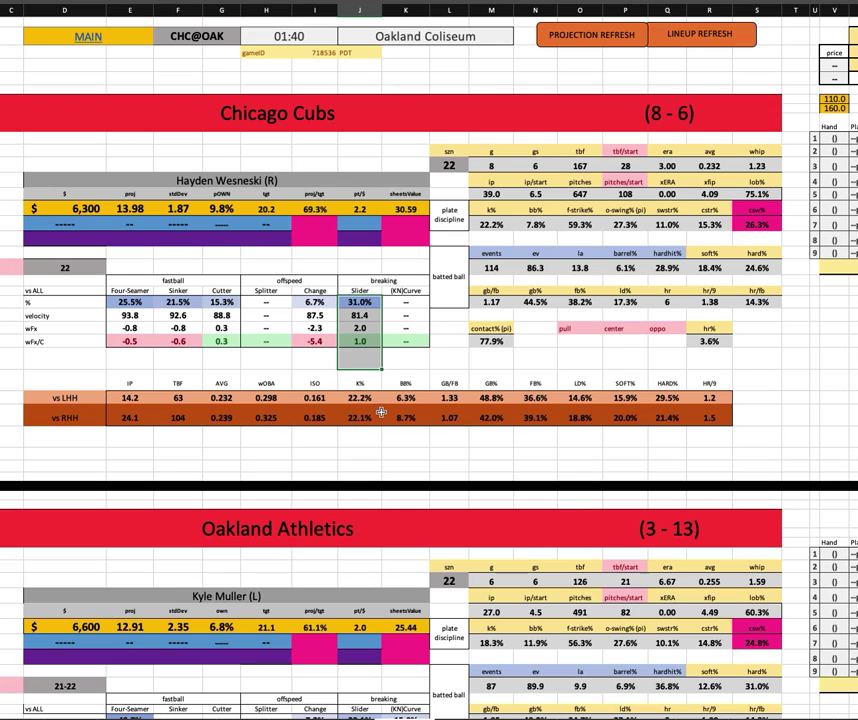
{"action": "left_click", "coordinate": [100, 208]}
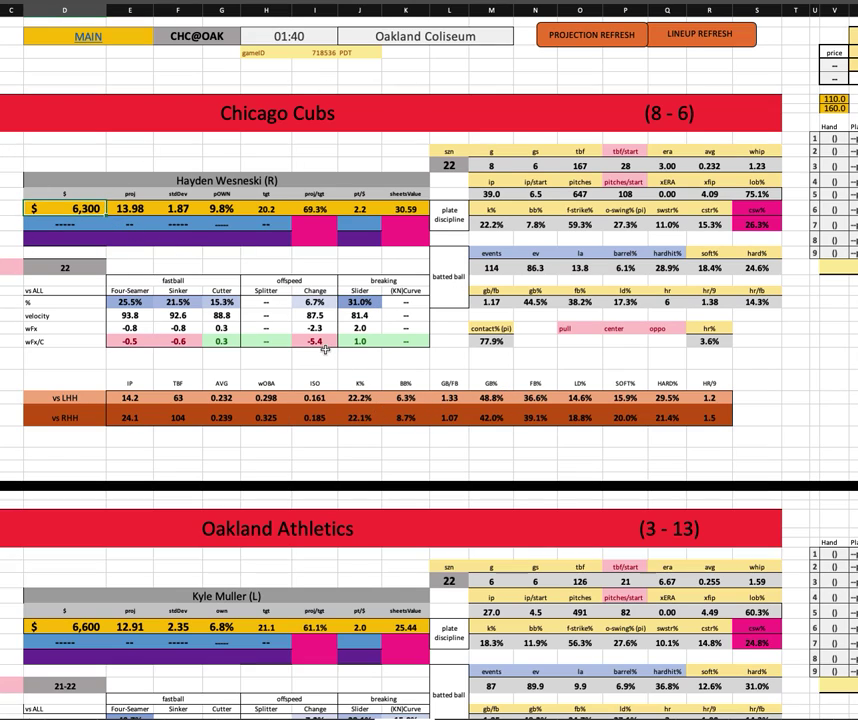
{"action": "left_click", "coordinate": [221, 209]}
{"action": "scroll", "coordinate": [345, 445], "scroll_direction": "down", "scroll_amount": 5}
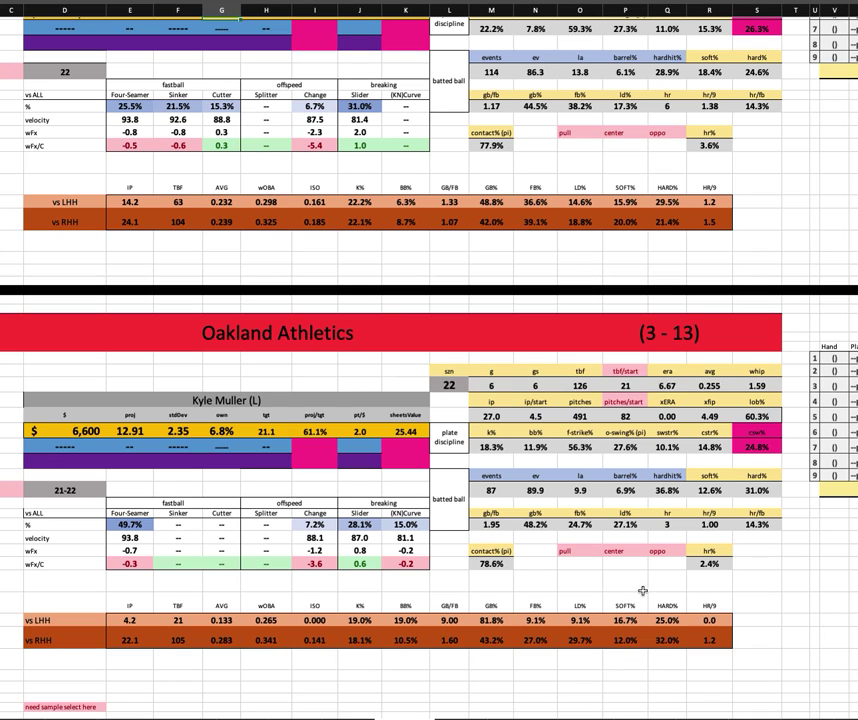
Switch to the FantasyLabs lineups and bring up the Chicago Cubs @ Oakland Athletics projected lineups
{"action": "key", "text": "super+Tab"}
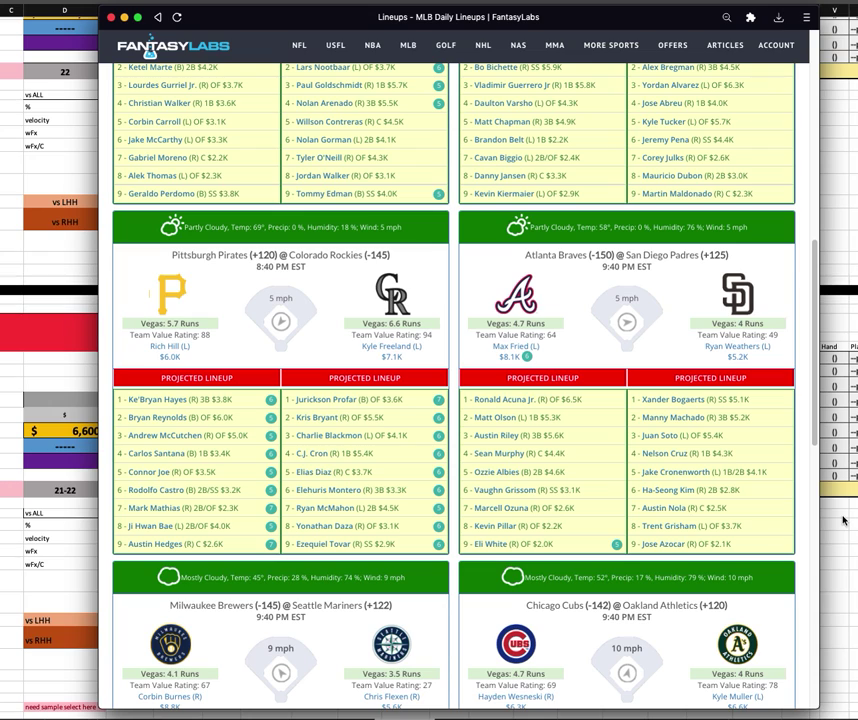
{"action": "scroll", "coordinate": [430, 455], "scroll_direction": "down", "scroll_amount": 5}
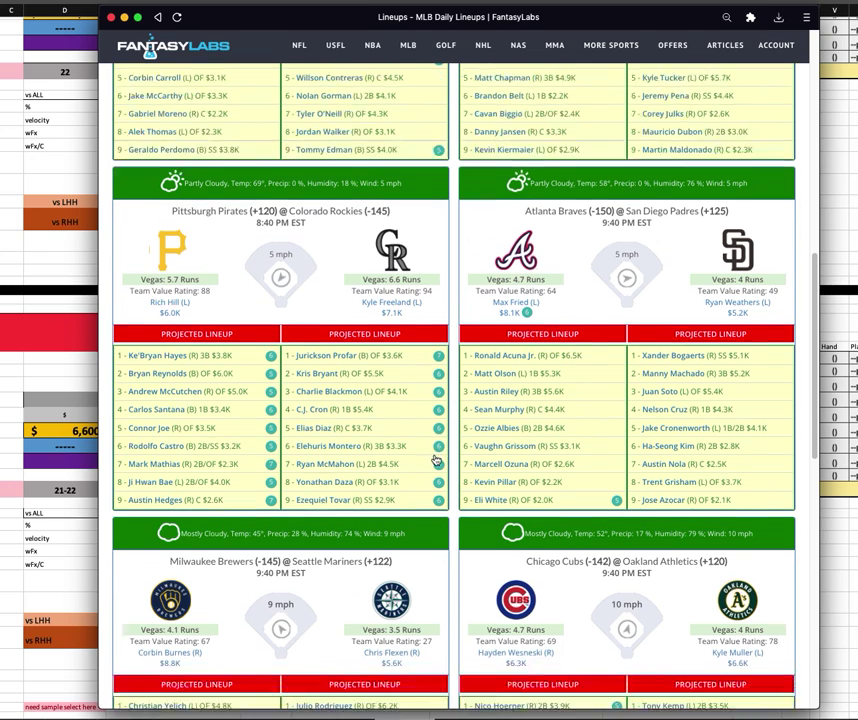
{"action": "scroll", "coordinate": [546, 408], "scroll_direction": "down", "scroll_amount": 2}
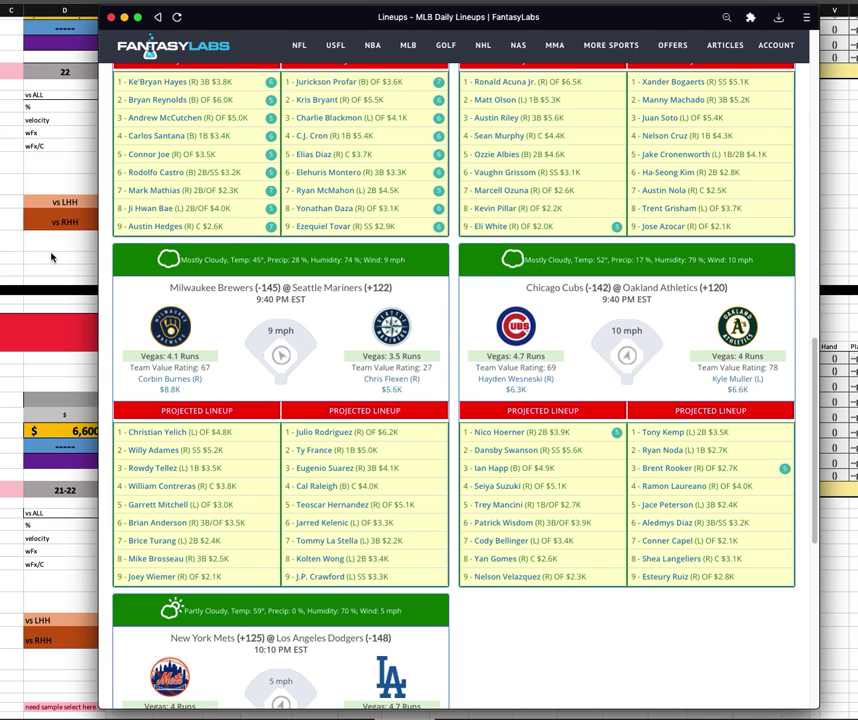
Go back to the spreadsheet and compare the Cubs and Athletics pitchers' stats and handedness splits
{"action": "left_click", "coordinate": [38, 172]}
{"action": "scroll", "coordinate": [632, 346], "scroll_direction": "up", "scroll_amount": 3}
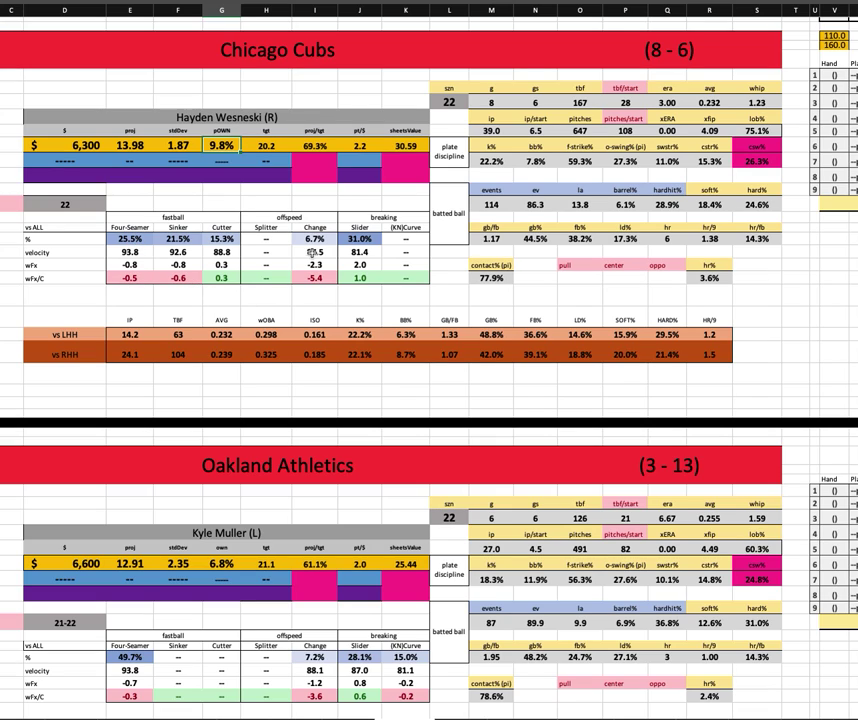
{"action": "scroll", "coordinate": [366, 398], "scroll_direction": "down", "scroll_amount": 5}
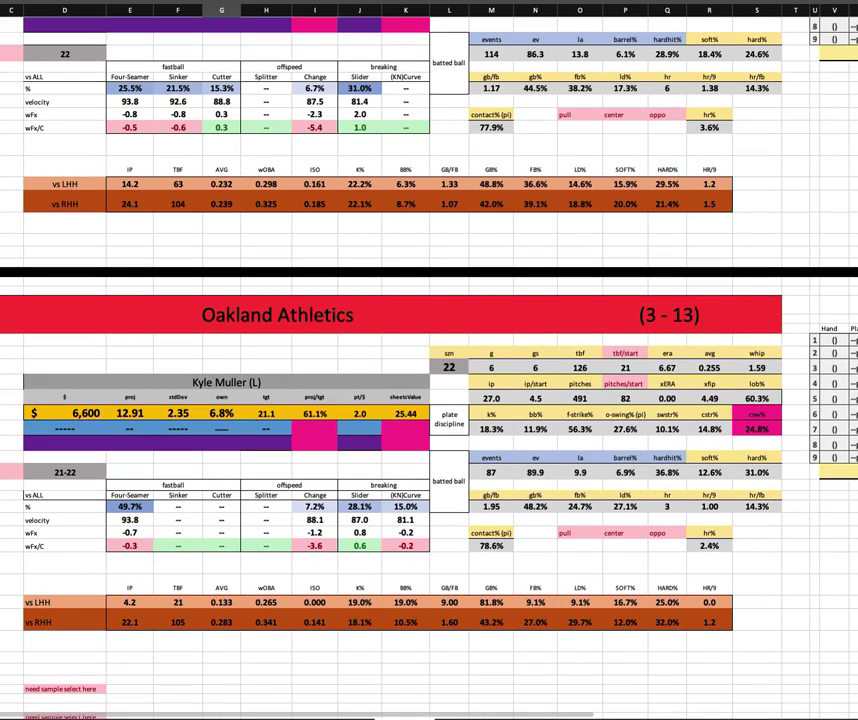
Highlight the Athletics' whole projected lineup in FantasyLabs and compare it with the other games' lineups
{"action": "key", "text": "super+Tab"}
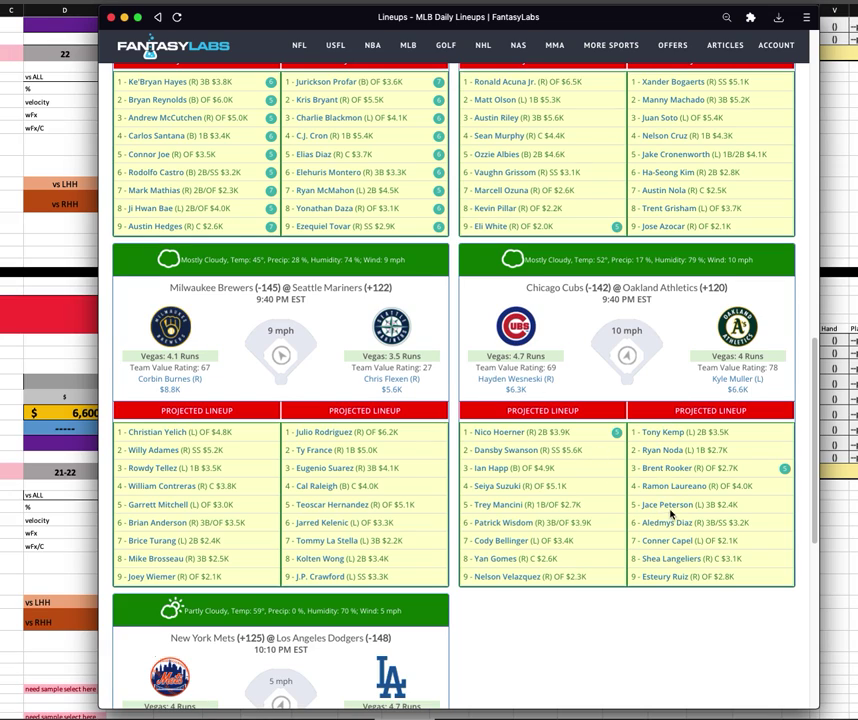
{"action": "left_click_drag", "start_coordinate": [751, 578], "coordinate": [645, 434]}
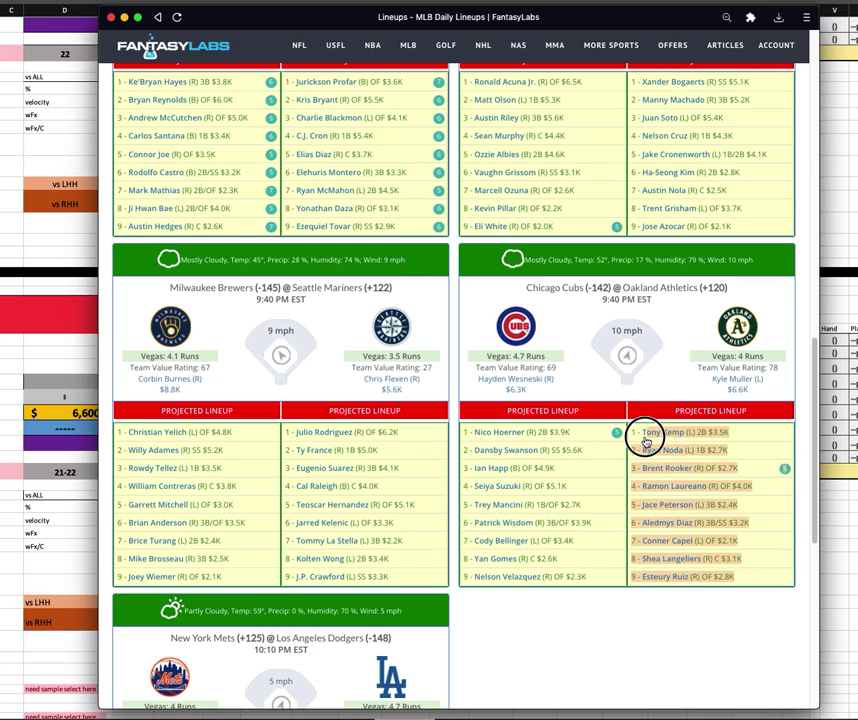
{"action": "left_click", "coordinate": [739, 455]}
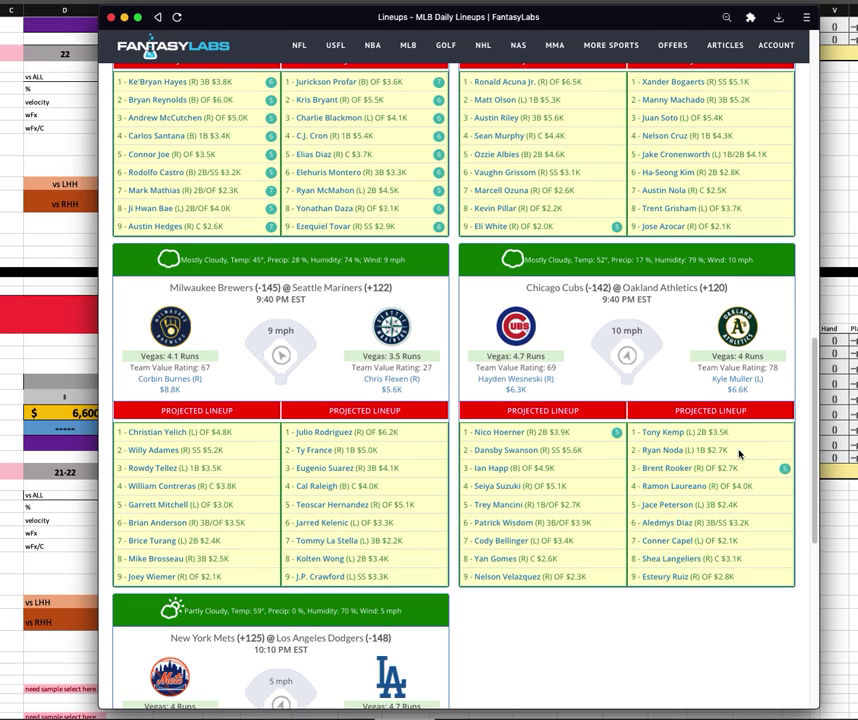
{"action": "scroll", "coordinate": [549, 573], "scroll_direction": "up", "scroll_amount": 1}
{"action": "scroll", "coordinate": [549, 573], "scroll_direction": "up", "scroll_amount": 5}
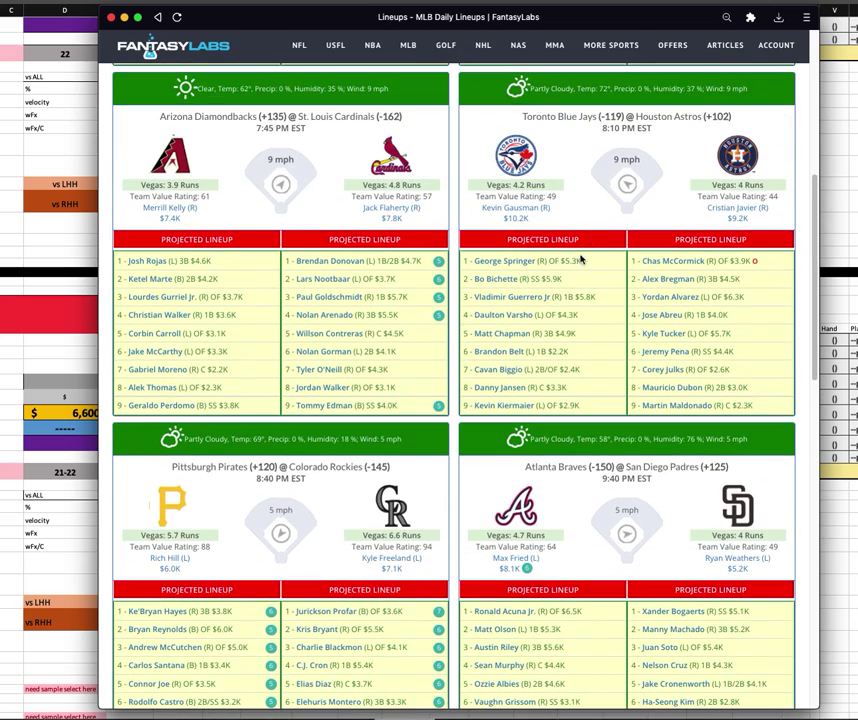
{"action": "scroll", "coordinate": [519, 397], "scroll_direction": "down", "scroll_amount": 2}
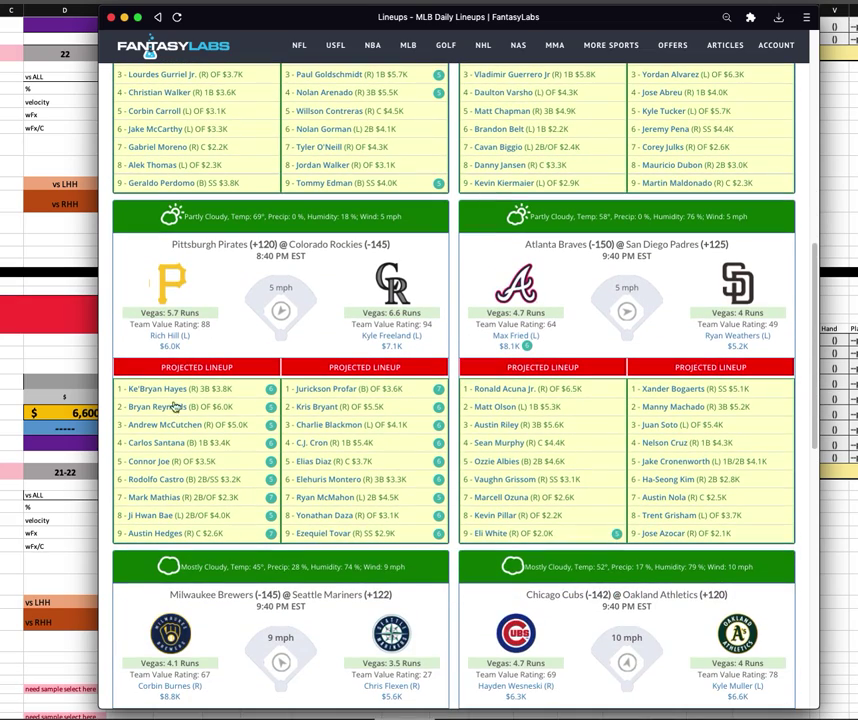
{"action": "scroll", "coordinate": [487, 492], "scroll_direction": "down", "scroll_amount": 2}
{"action": "scroll", "coordinate": [605, 490], "scroll_direction": "down", "scroll_amount": 1}
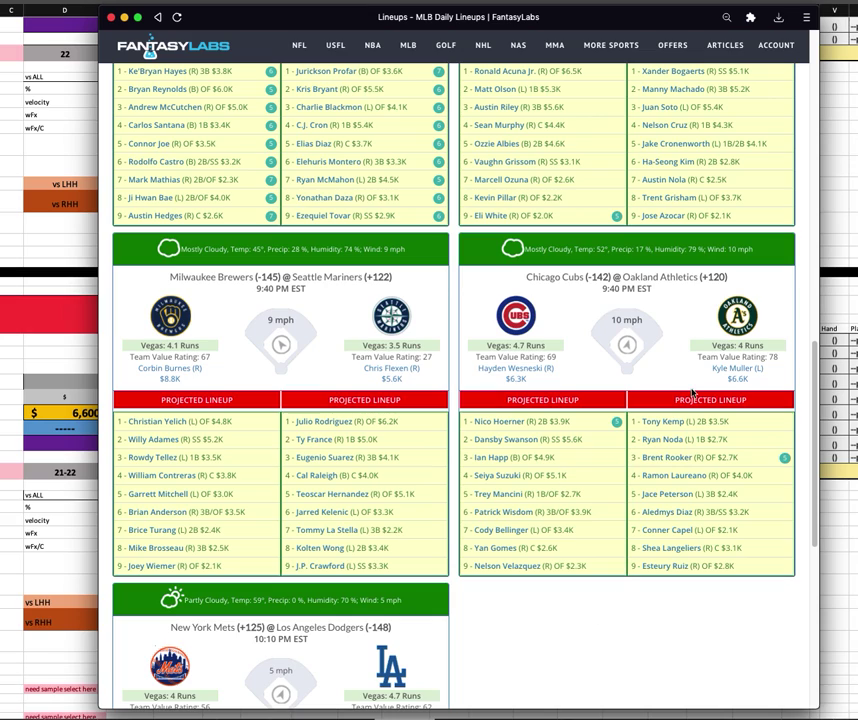
Highlight the Athletics' first eight hitters, followed by the position and salary of the first and second hitters
{"action": "left_click_drag", "start_coordinate": [639, 421], "coordinate": [742, 550]}
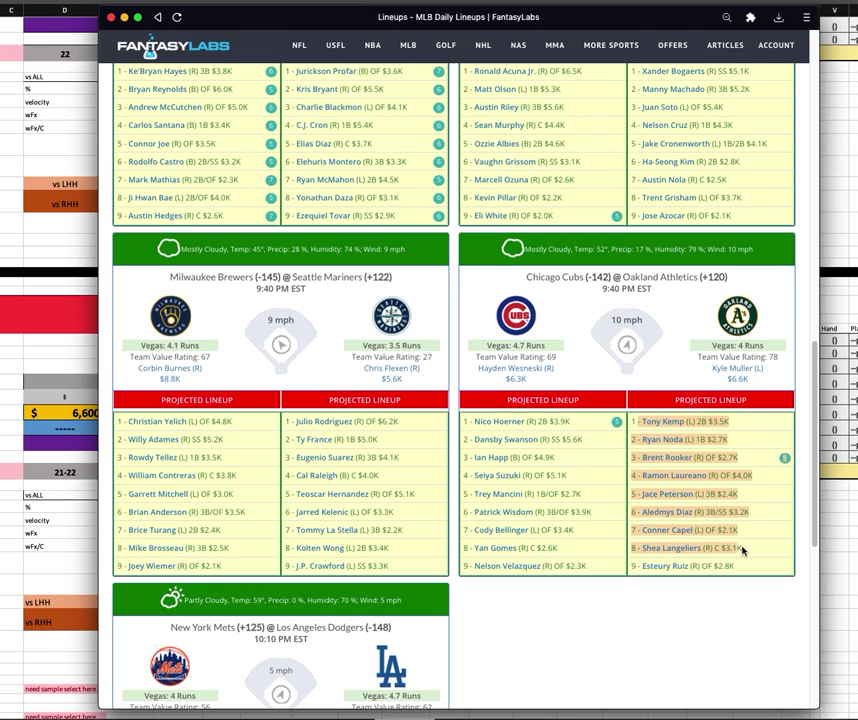
{"action": "left_click", "coordinate": [748, 432]}
{"action": "left_click_drag", "start_coordinate": [730, 421], "coordinate": [700, 421]}
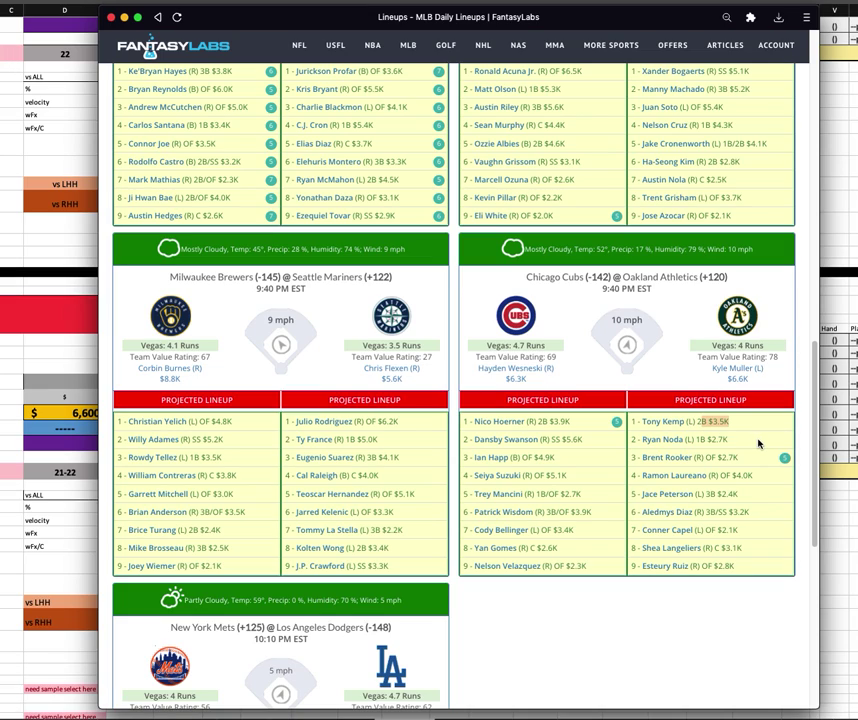
{"action": "left_click_drag", "start_coordinate": [680, 439], "coordinate": [738, 452]}
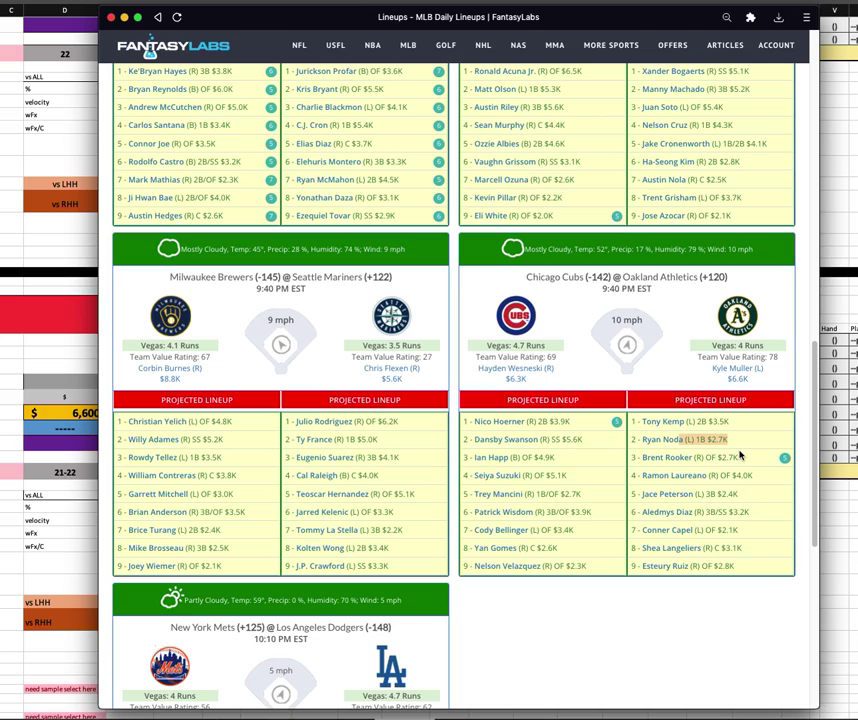
{"action": "left_click", "coordinate": [740, 456]}
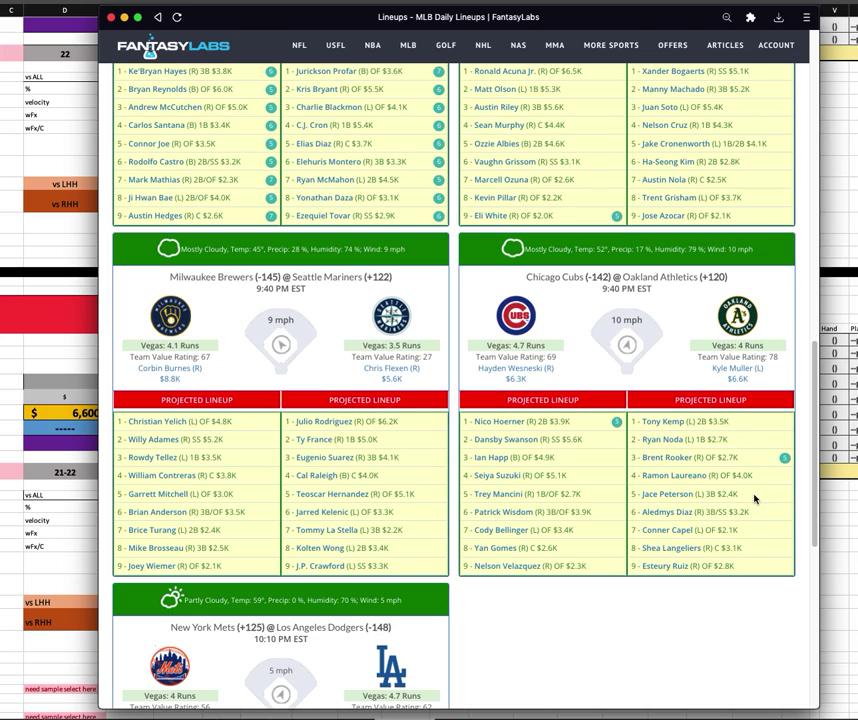
Highlight the Athletics' fifth, third and fourth hitters one at a time, and clear the selection
{"action": "left_click_drag", "start_coordinate": [745, 494], "coordinate": [632, 494]}
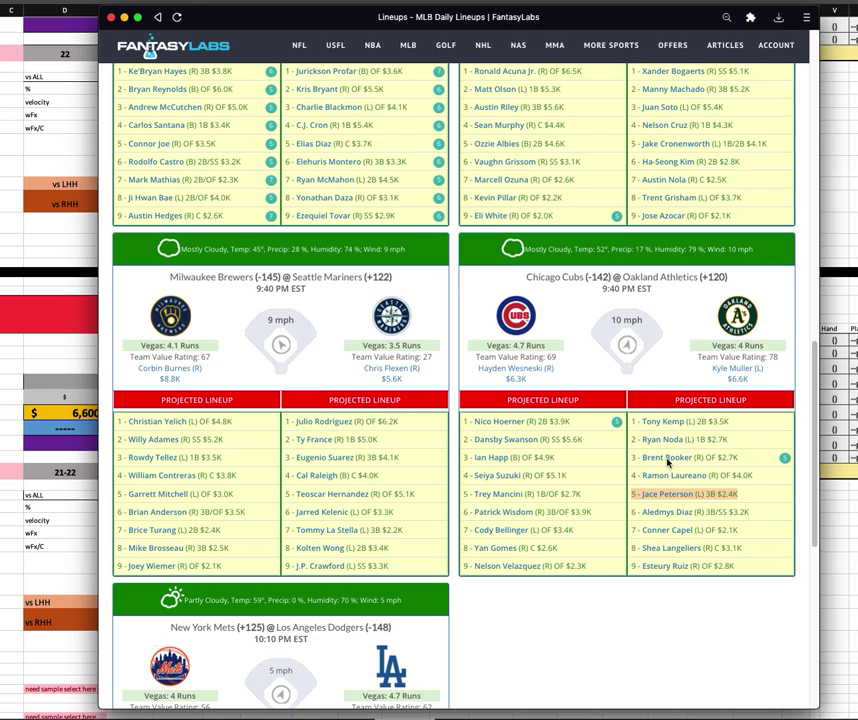
{"action": "left_click", "coordinate": [722, 622]}
{"action": "triple_click", "coordinate": [645, 457]}
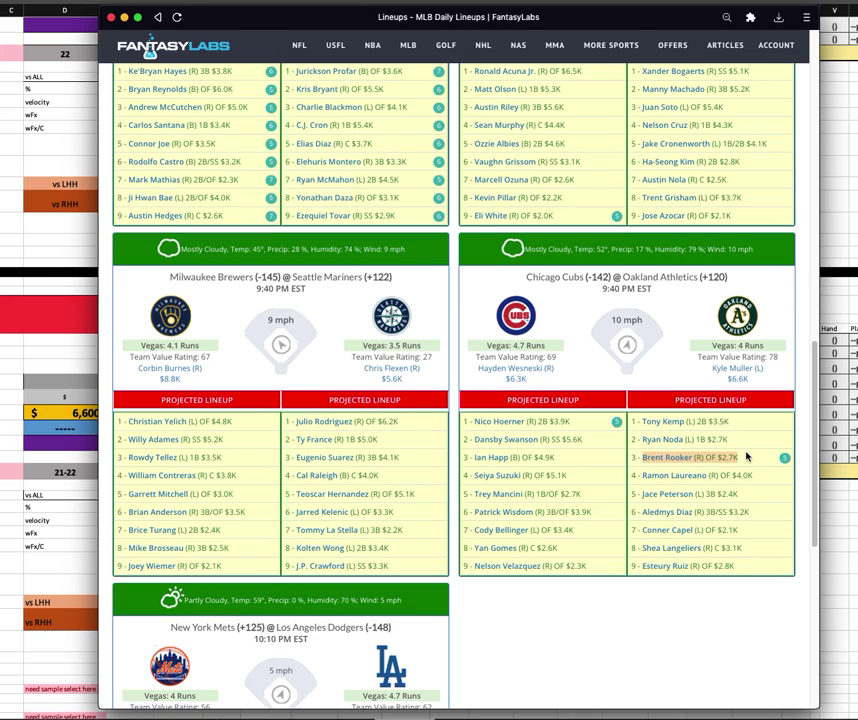
{"action": "left_click_drag", "start_coordinate": [755, 477], "coordinate": [641, 484]}
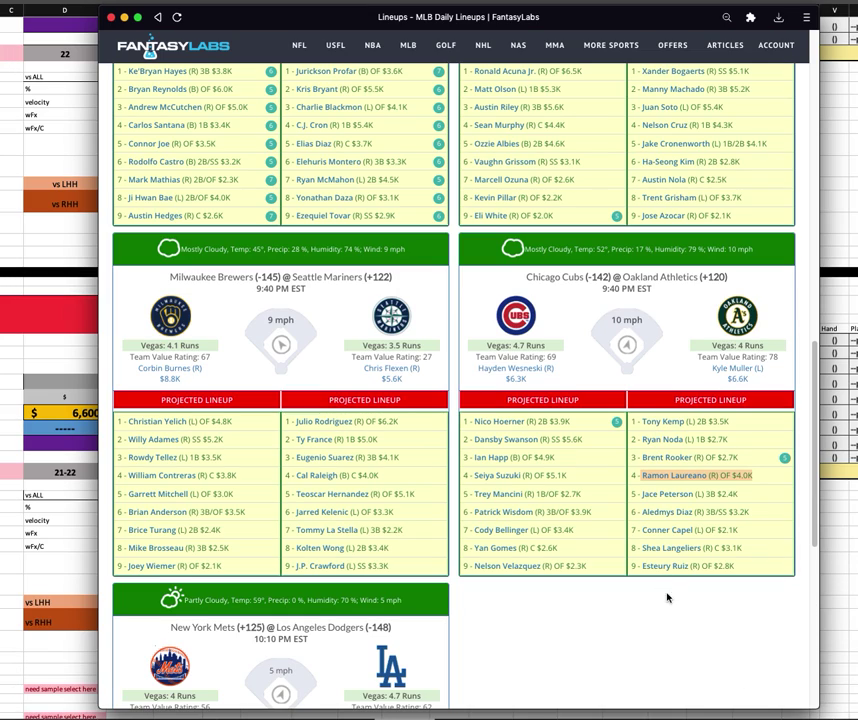
{"action": "left_click", "coordinate": [835, 573]}
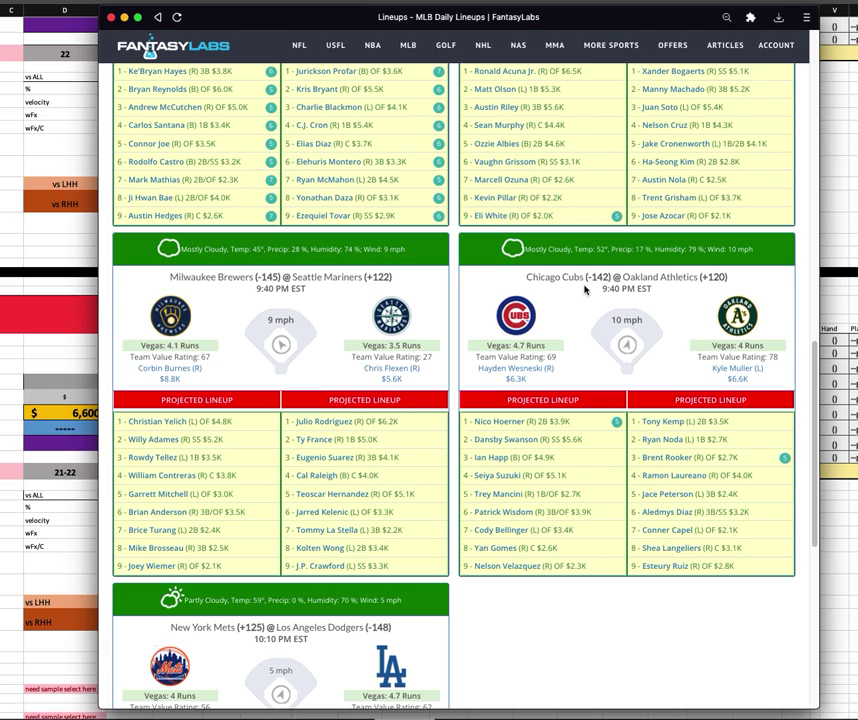
Return to the spreadsheet and select the Cubs pitcher's slider usage, velocity and wFx, followed by his salary and projection
{"action": "left_click", "coordinate": [31, 262]}
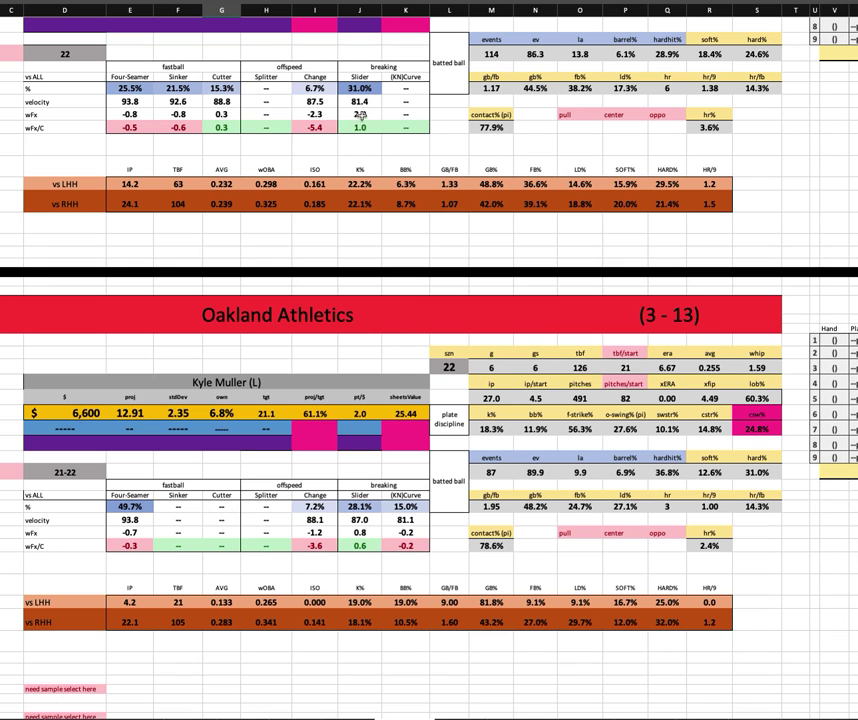
{"action": "left_click_drag", "start_coordinate": [359, 88], "coordinate": [359, 114]}
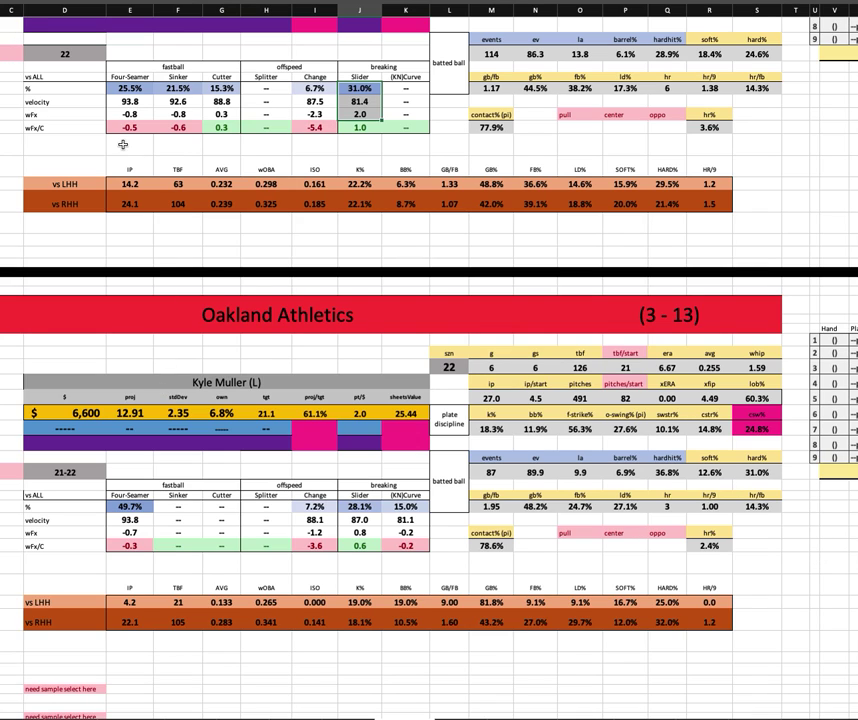
{"action": "scroll", "coordinate": [82, 97], "scroll_direction": "up", "scroll_amount": 3}
{"action": "left_click", "coordinate": [85, 62]}
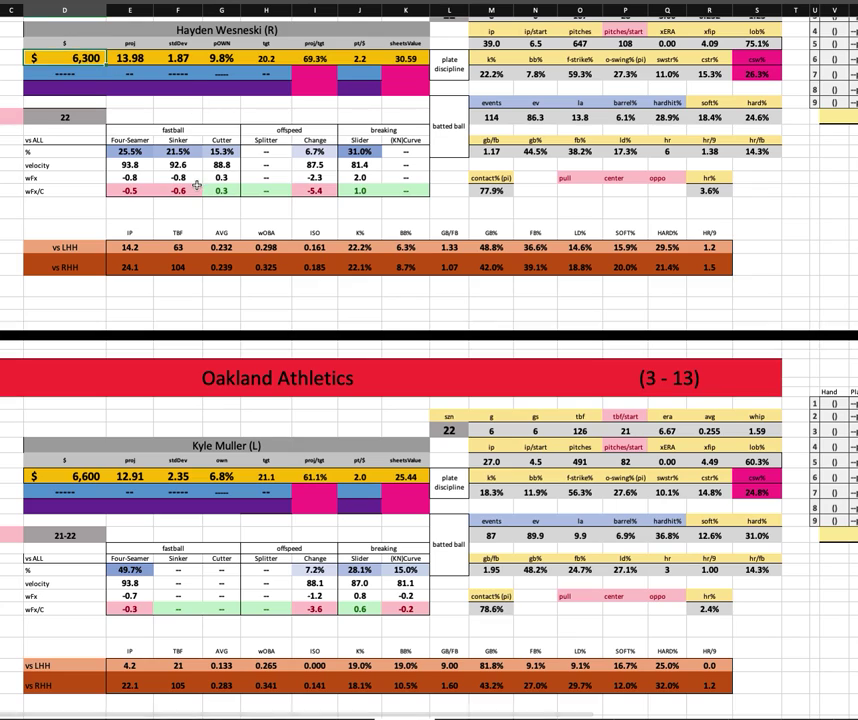
{"action": "left_click", "coordinate": [135, 58]}
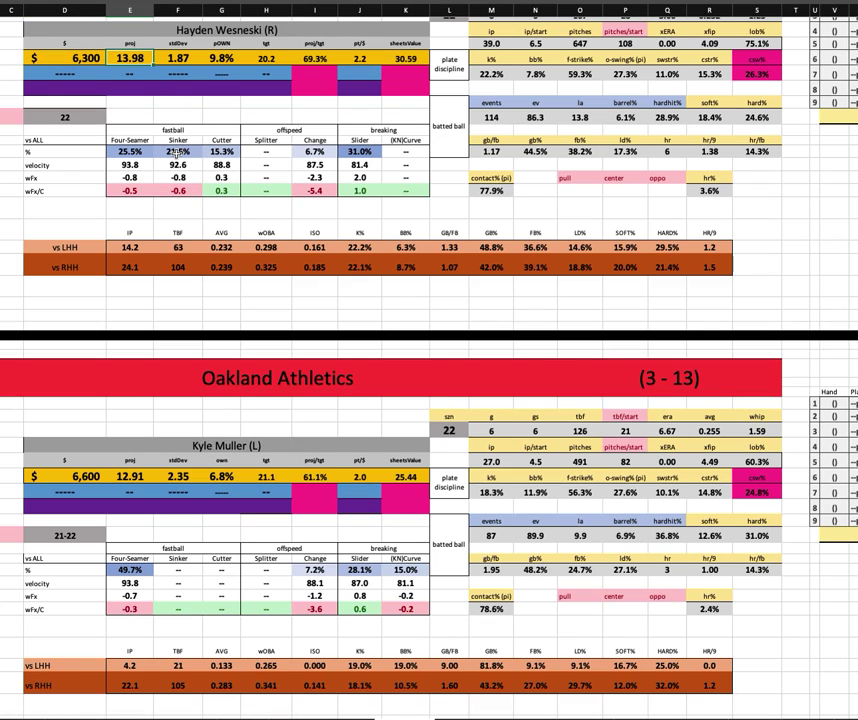
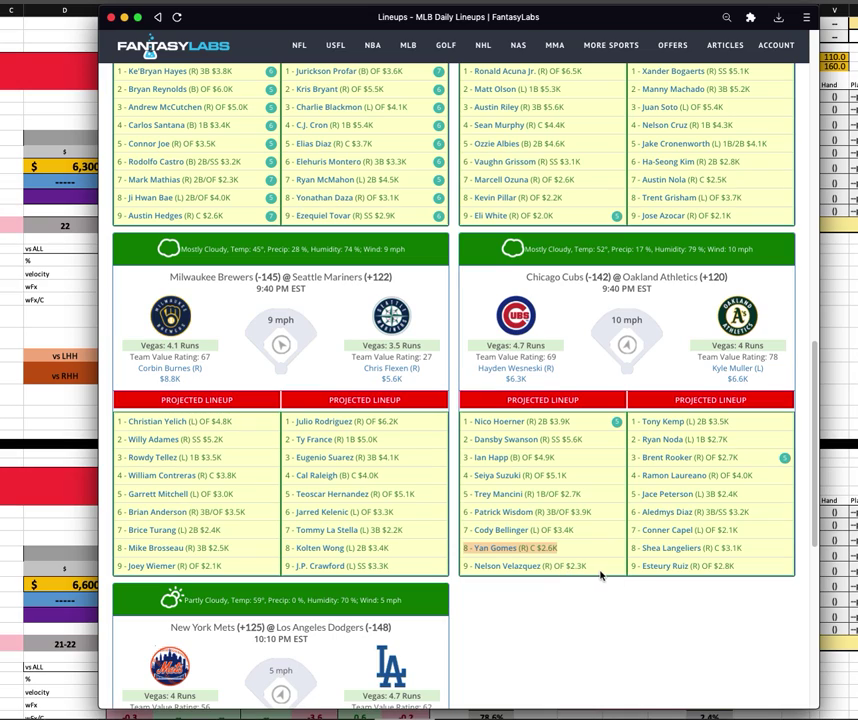
Highlight the Cubs' ninth hitter in FantasyLabs, and return to the spreadsheet to review both pitchers' handedness splits
{"action": "left_click", "coordinate": [517, 566]}
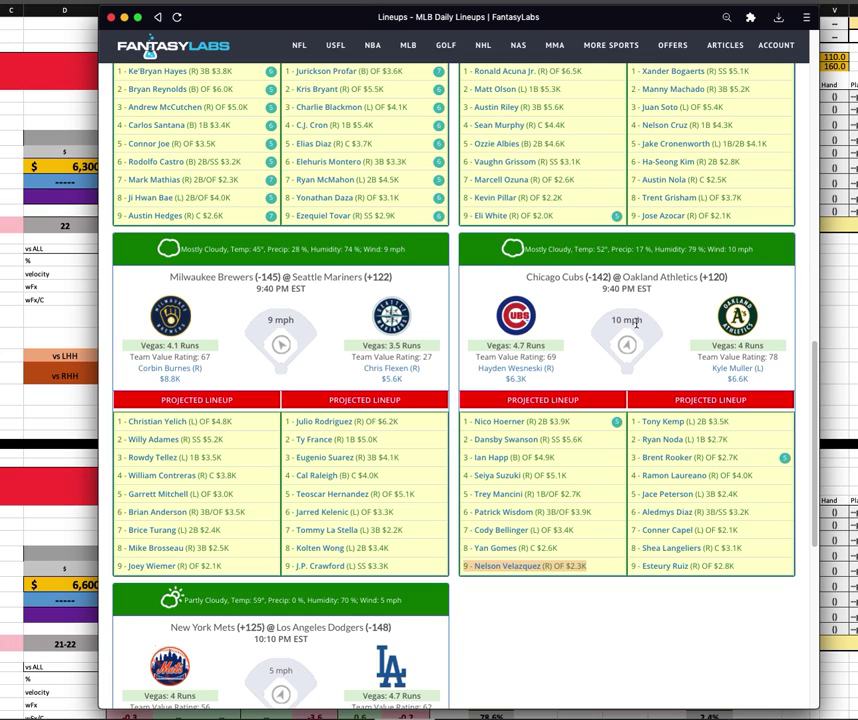
{"action": "left_click", "coordinate": [835, 511]}
{"action": "scroll", "coordinate": [341, 350], "scroll_direction": "down", "scroll_amount": 5}
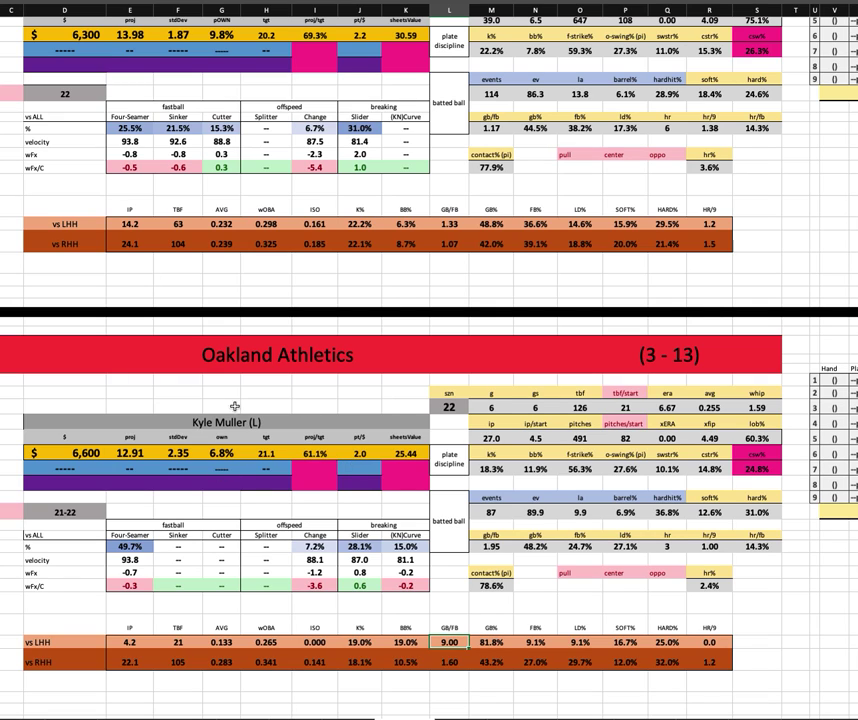
Switch the spreadsheet's matchup from the Cubs–Athletics game to NYM@LAD
{"action": "scroll", "coordinate": [335, 494], "scroll_direction": "up", "scroll_amount": 3}
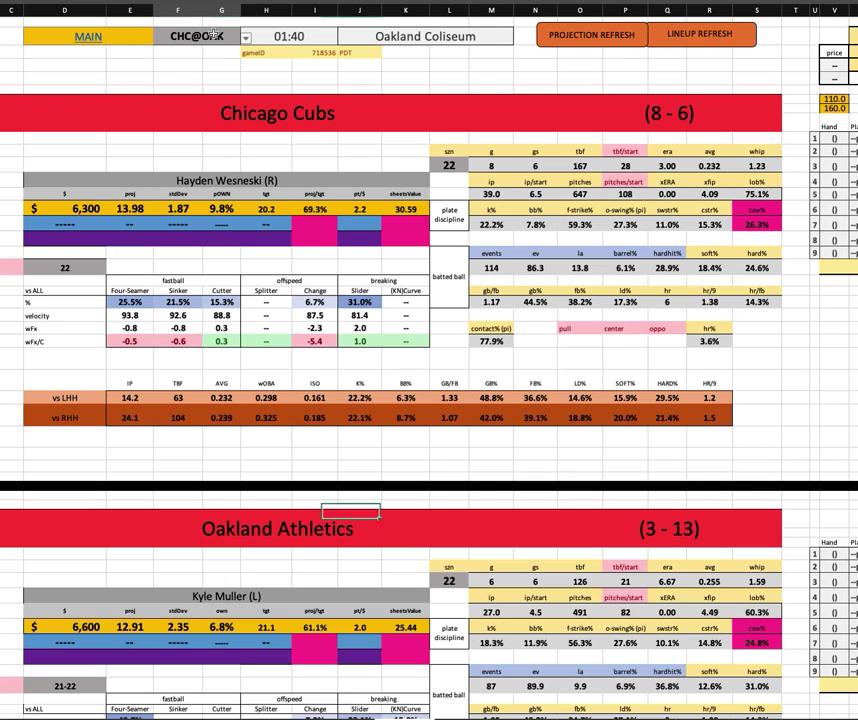
{"action": "left_click", "coordinate": [168, 32]}
{"action": "left_click", "coordinate": [245, 37]}
{"action": "left_click", "coordinate": [199, 155]}
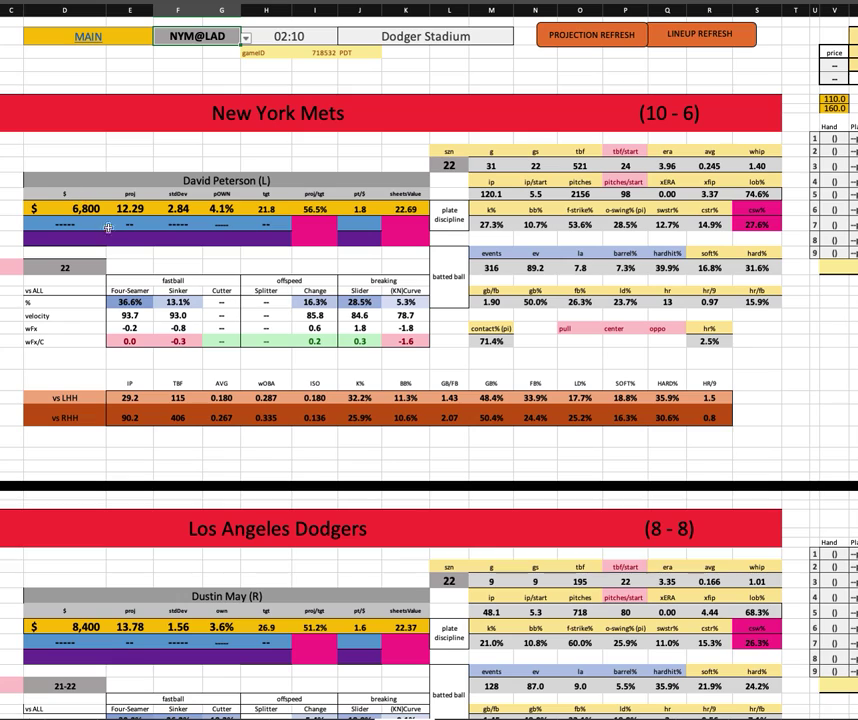
Check the Mets pitcher's salary, strikeout rate, first-strike rate and walk rate
{"action": "left_click", "coordinate": [86, 206]}
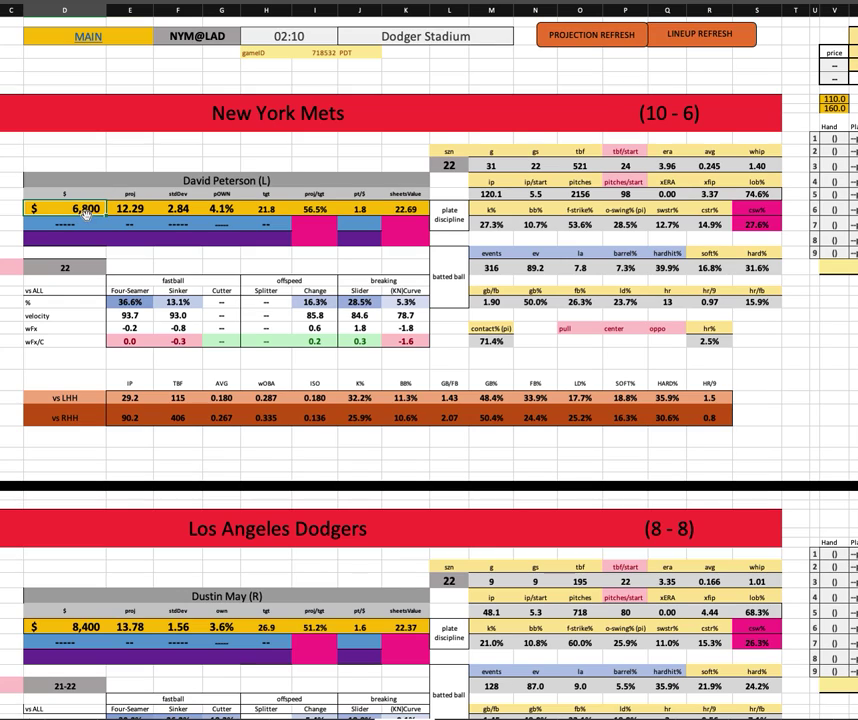
{"action": "left_click", "coordinate": [488, 223]}
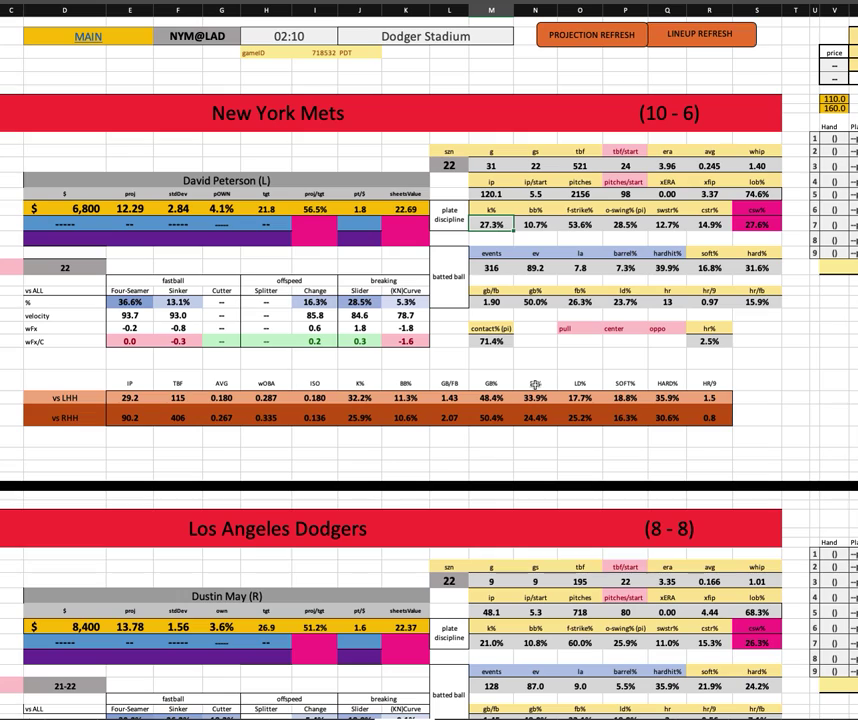
{"action": "left_click", "coordinate": [578, 224]}
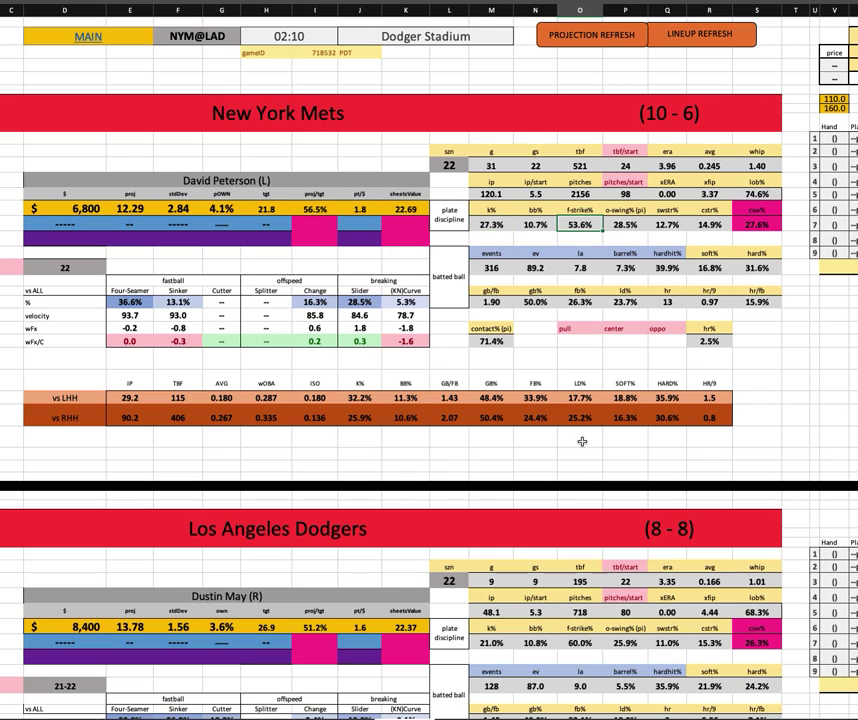
{"action": "left_click", "coordinate": [535, 224]}
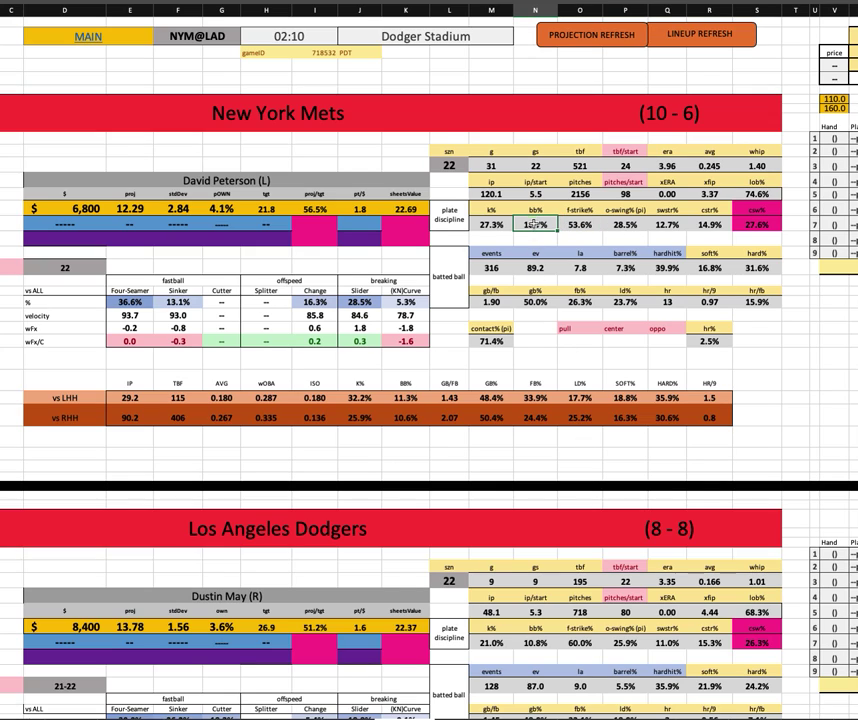
Examine the Mets pitcher's hard-hit and walk rates against left-handed hitters and his GB/FB ratio against right-handed hitters
{"action": "scroll", "coordinate": [486, 420], "scroll_direction": "down", "scroll_amount": 1}
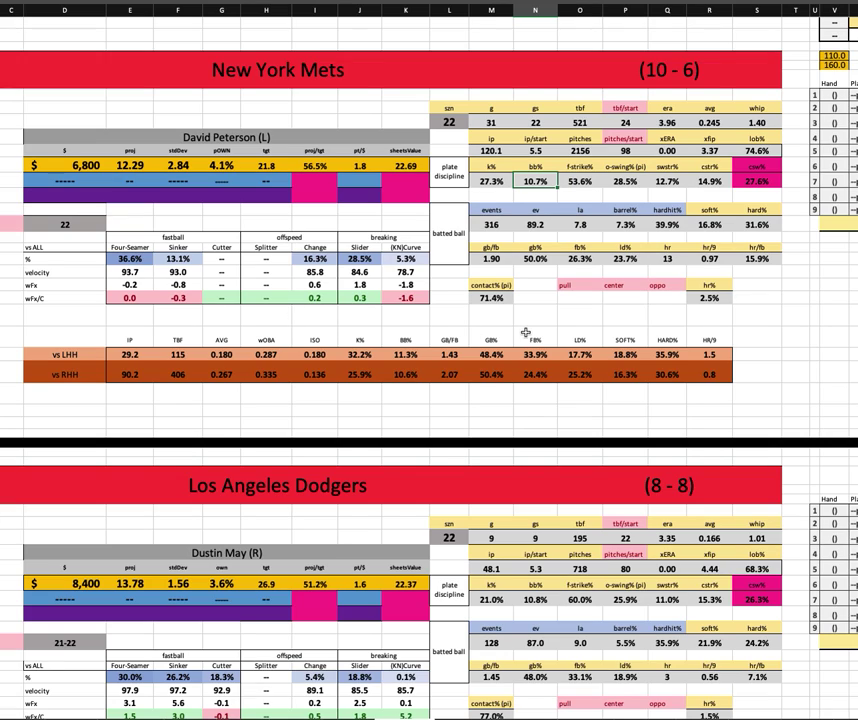
{"action": "left_click", "coordinate": [666, 356]}
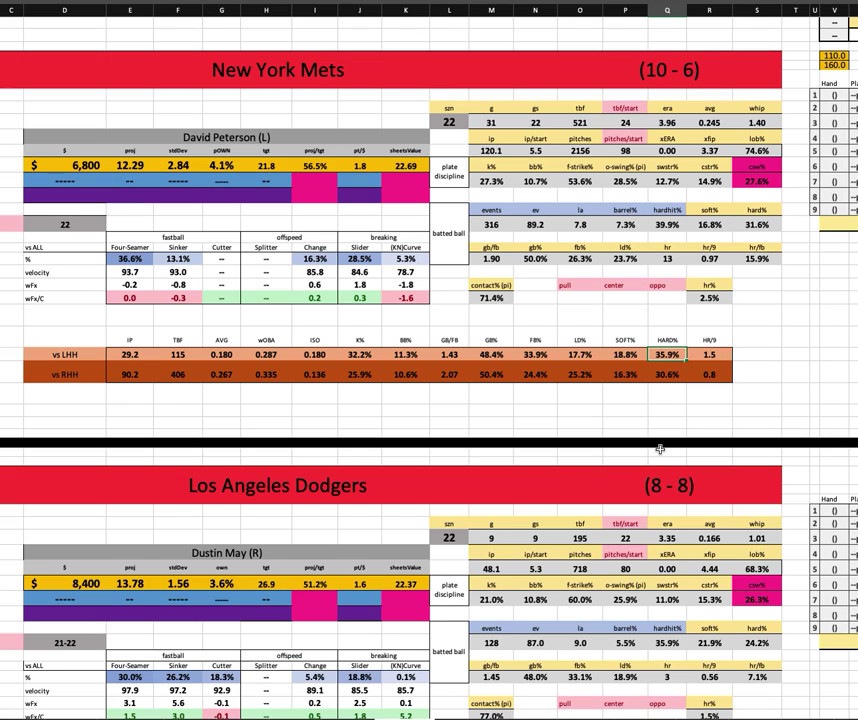
{"action": "left_click", "coordinate": [422, 355]}
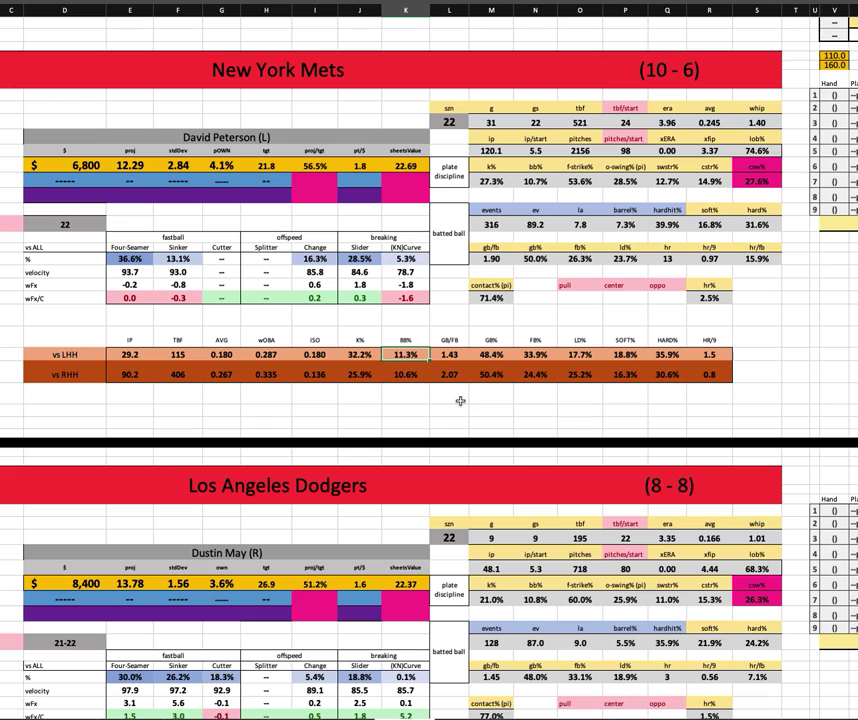
{"action": "left_click", "coordinate": [449, 374]}
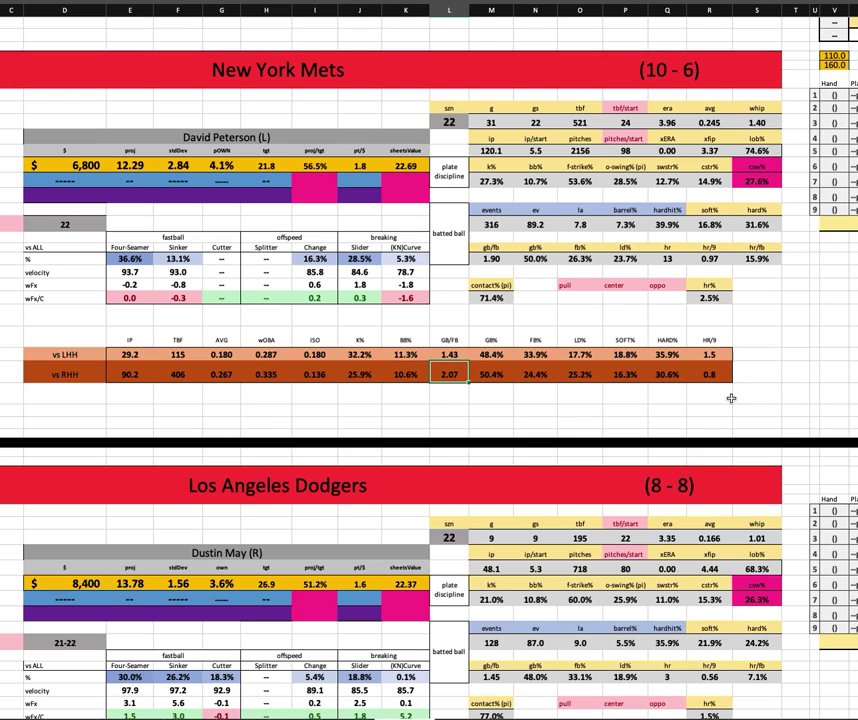
{"action": "scroll", "coordinate": [717, 399], "scroll_direction": "down", "scroll_amount": 3}
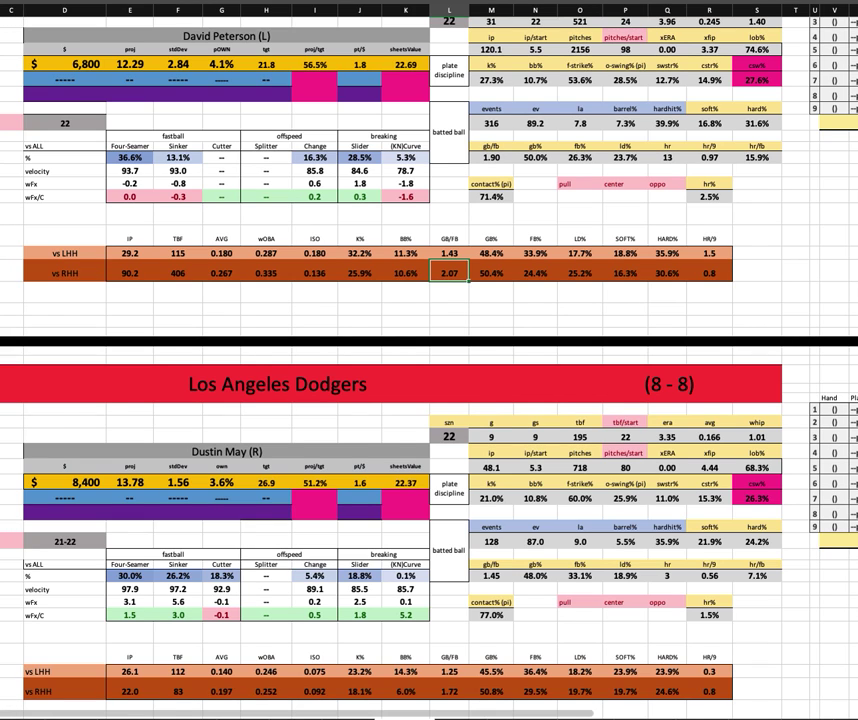
Switch to FantasyLabs, find the Mets–Dodgers projected lineups and highlight the Dodgers' eighth hitter, clearing the selection
{"action": "key", "text": "super+Tab"}
{"action": "scroll", "coordinate": [354, 481], "scroll_direction": "down", "scroll_amount": 5}
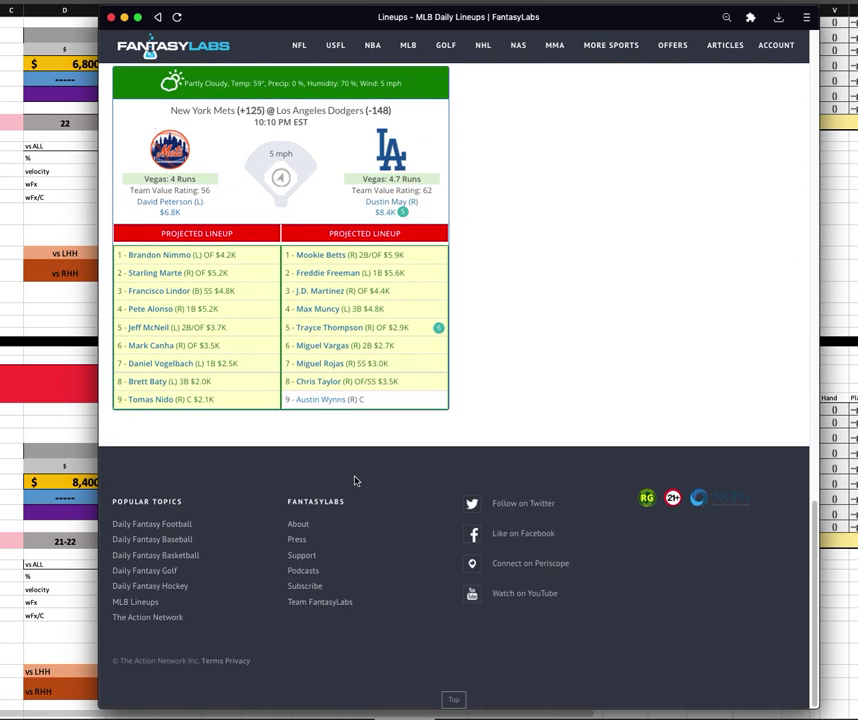
{"action": "scroll", "coordinate": [354, 481], "scroll_direction": "up", "scroll_amount": 3}
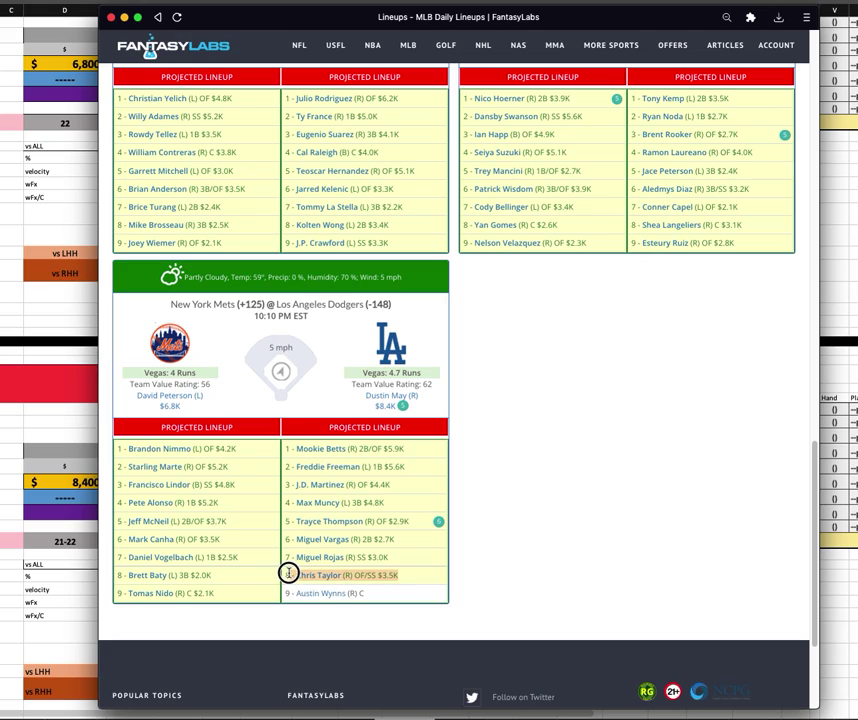
{"action": "left_click", "coordinate": [398, 597]}
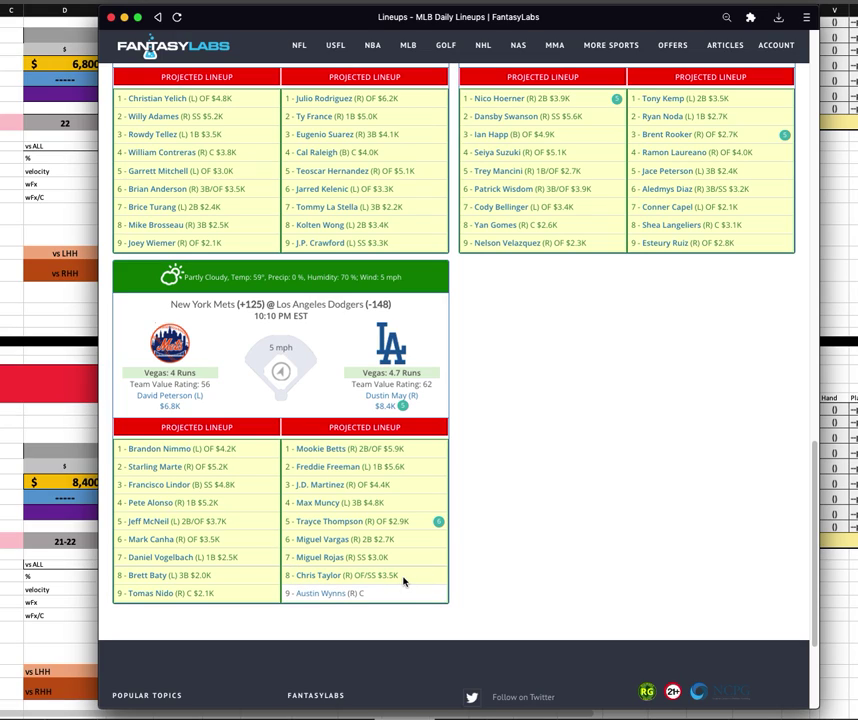
{"action": "left_click", "coordinate": [303, 590]}
Highlight the Dodgers' fifth, sixth and seventh hitters one at a time, and clear the selection
{"action": "left_click_drag", "start_coordinate": [410, 522], "coordinate": [295, 521]}
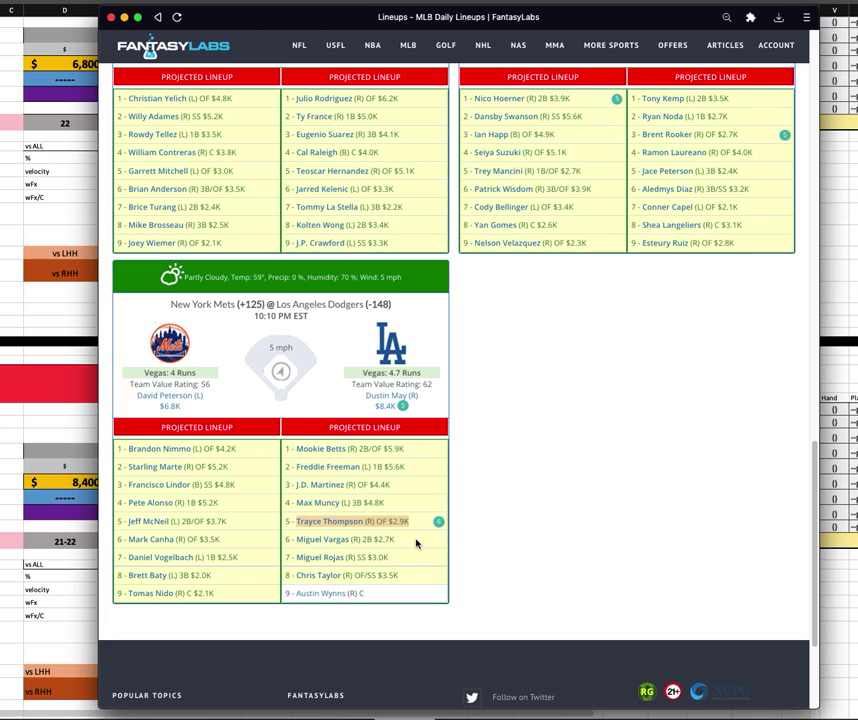
{"action": "left_click_drag", "start_coordinate": [410, 540], "coordinate": [295, 540]}
{"action": "left_click_drag", "start_coordinate": [412, 558], "coordinate": [296, 557]}
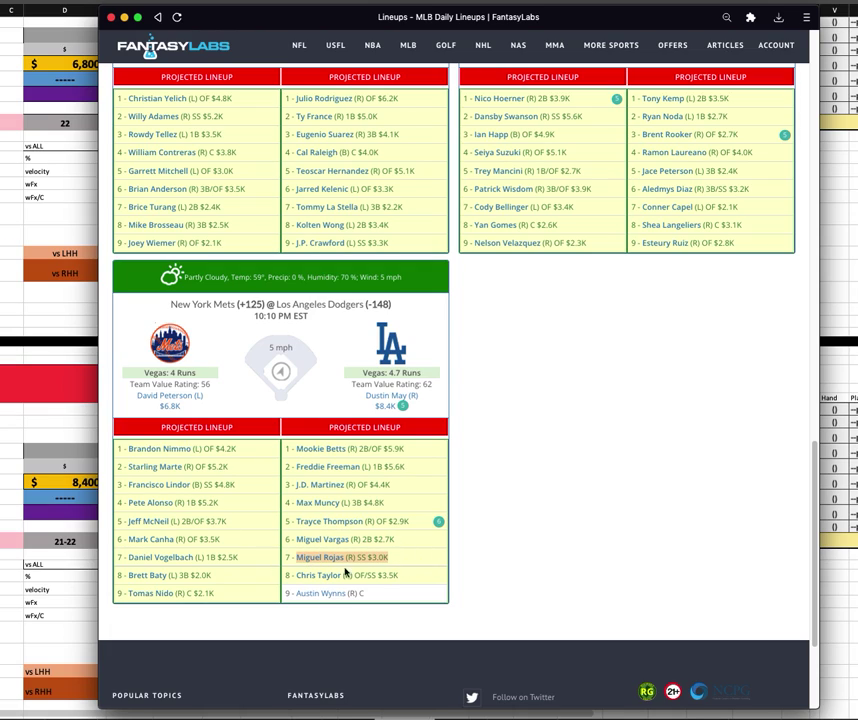
{"action": "left_click", "coordinate": [409, 571]}
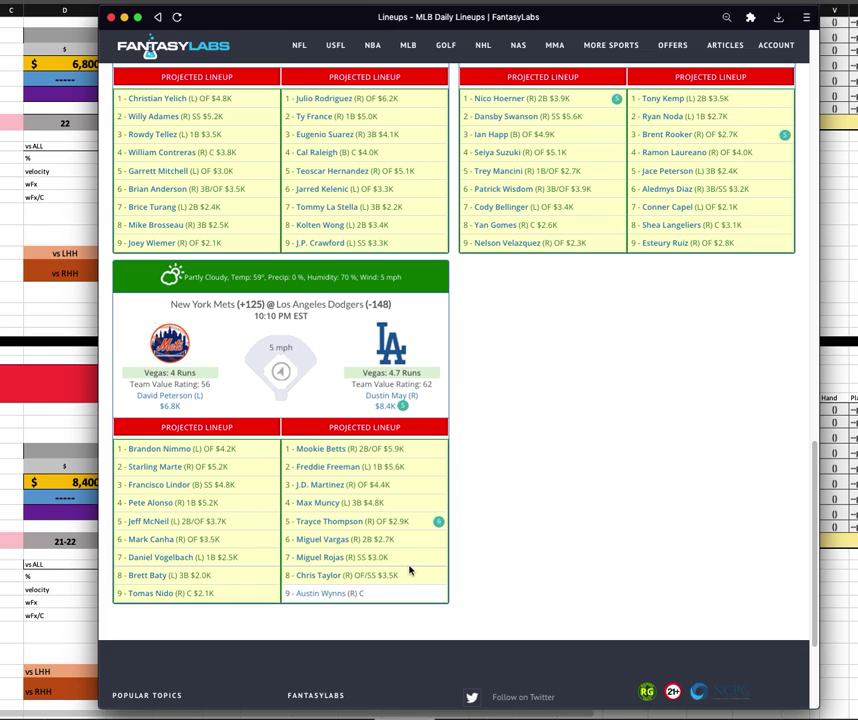
{"action": "left_click_drag", "start_coordinate": [299, 557], "coordinate": [388, 558]}
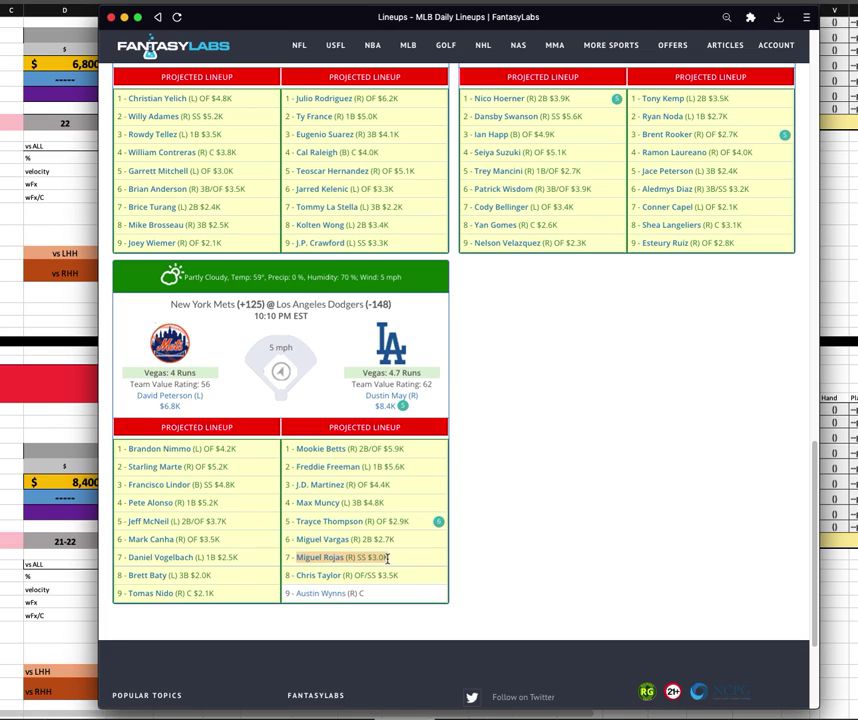
{"action": "left_click_drag", "start_coordinate": [375, 484], "coordinate": [375, 487]}
{"action": "left_click", "coordinate": [400, 497]}
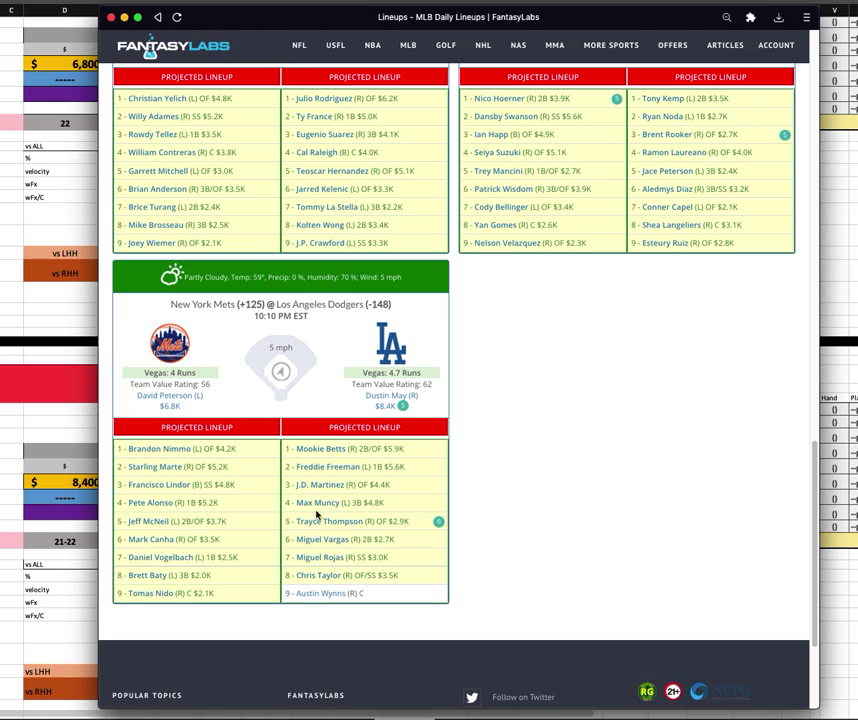
Highlight the Dodgers' fourth hitter, the leadoff hitter's position and salary, and the second hitter, and clear the selection
{"action": "left_click_drag", "start_coordinate": [383, 502], "coordinate": [294, 502]}
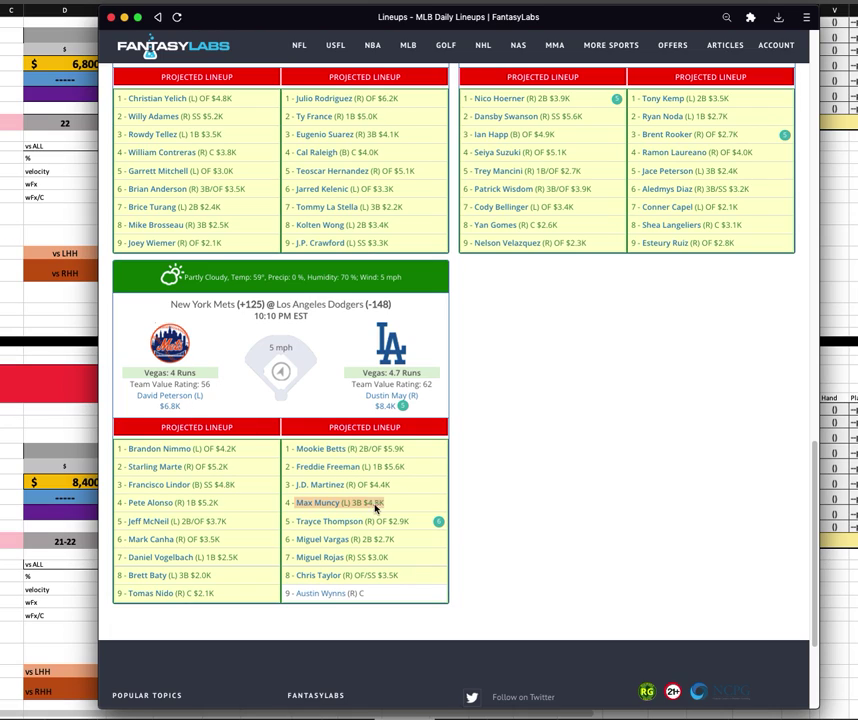
{"action": "left_click_drag", "start_coordinate": [398, 504], "coordinate": [302, 505]}
{"action": "left_click", "coordinate": [403, 458]}
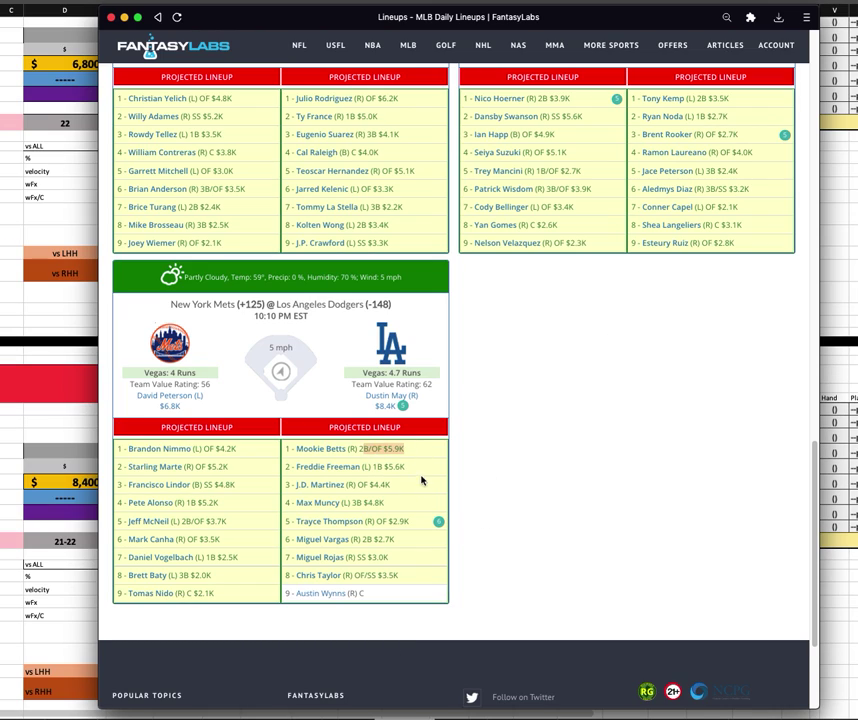
{"action": "left_click_drag", "start_coordinate": [404, 467], "coordinate": [326, 467]}
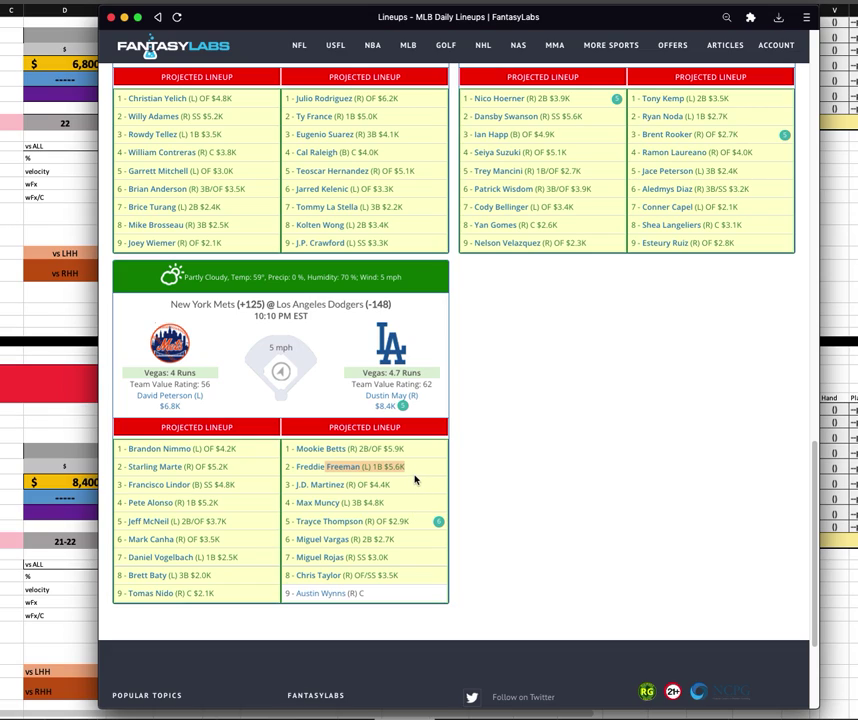
{"action": "left_click", "coordinate": [402, 446]}
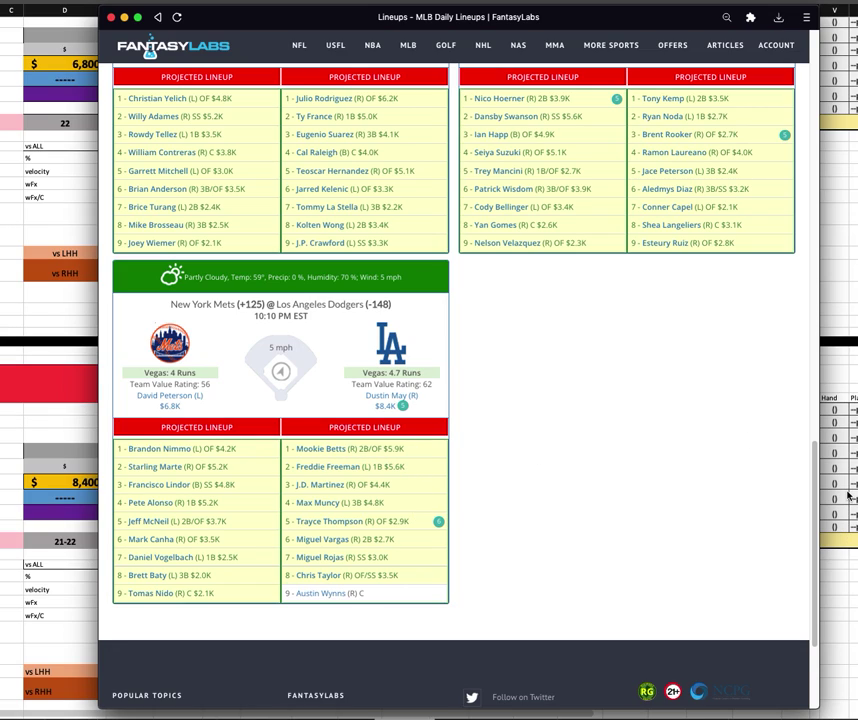
Review the Mets–Dodgers game card, return to the spreadsheet and compare the Dodgers pitcher's salary and stats with the Mets pitcher's
{"action": "scroll", "coordinate": [574, 561], "scroll_direction": "up", "scroll_amount": 1}
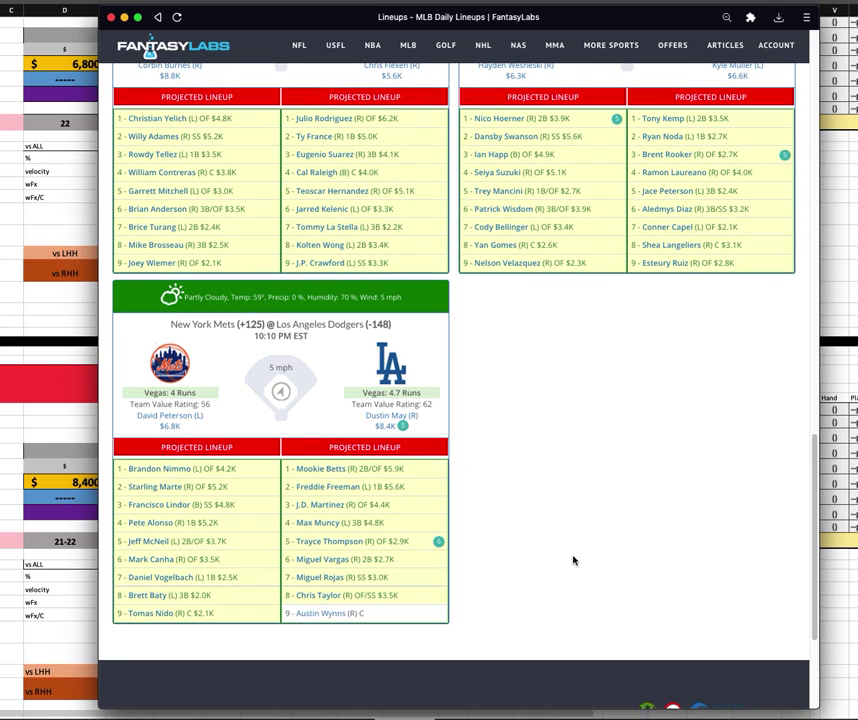
{"action": "scroll", "coordinate": [573, 561], "scroll_direction": "up", "scroll_amount": 2}
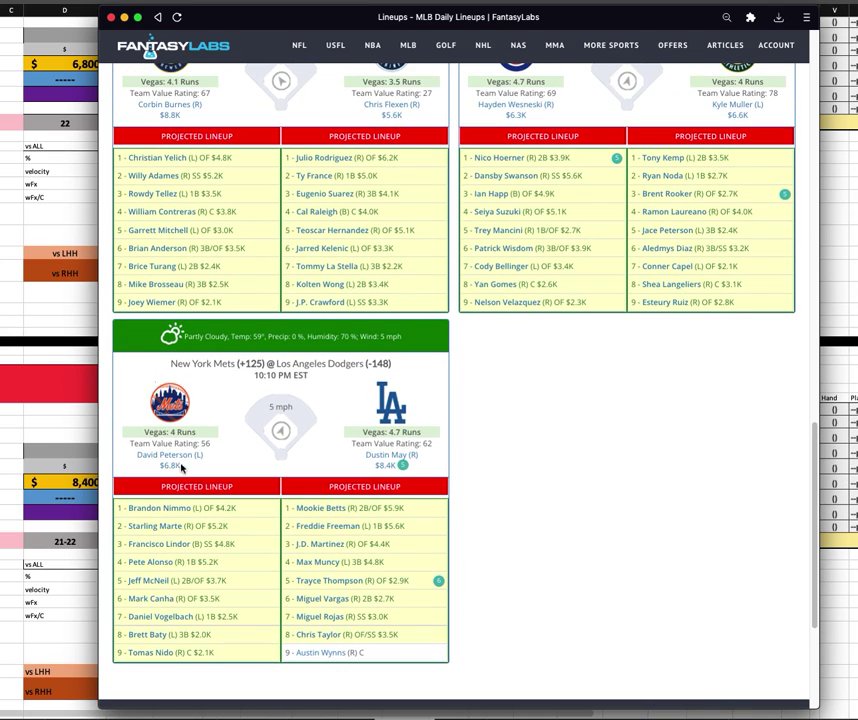
{"action": "key", "text": "super+Tab"}
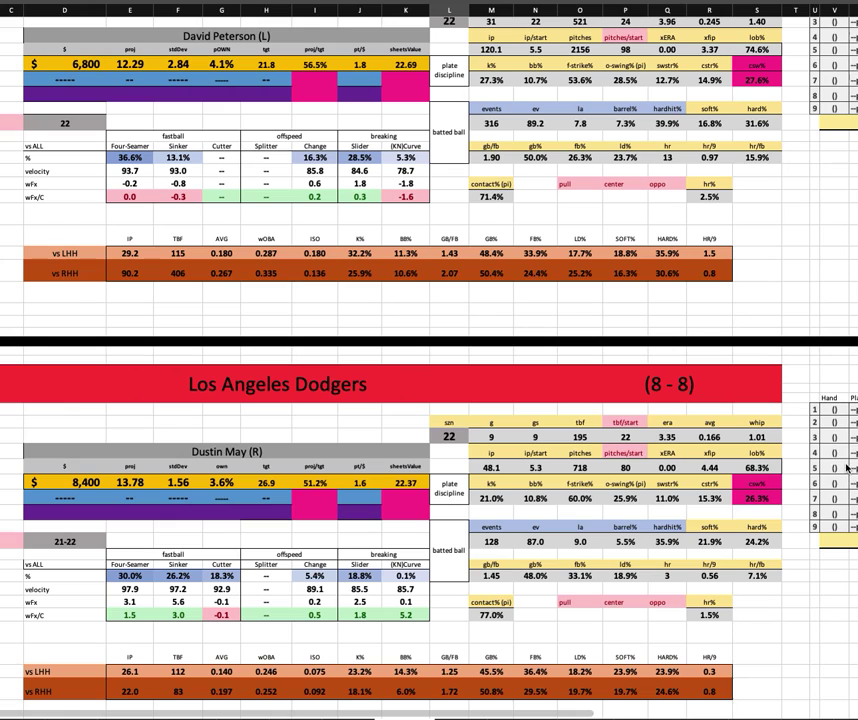
{"action": "left_click", "coordinate": [101, 486]}
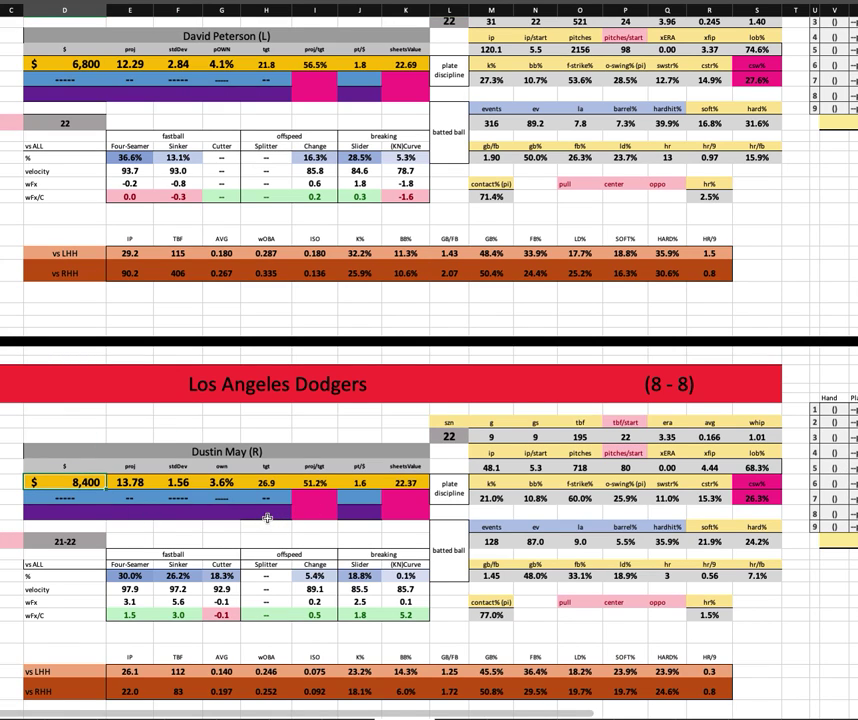
{"action": "scroll", "coordinate": [270, 510], "scroll_direction": "up", "scroll_amount": 2}
{"action": "scroll", "coordinate": [268, 507], "scroll_direction": "up", "scroll_amount": 1}
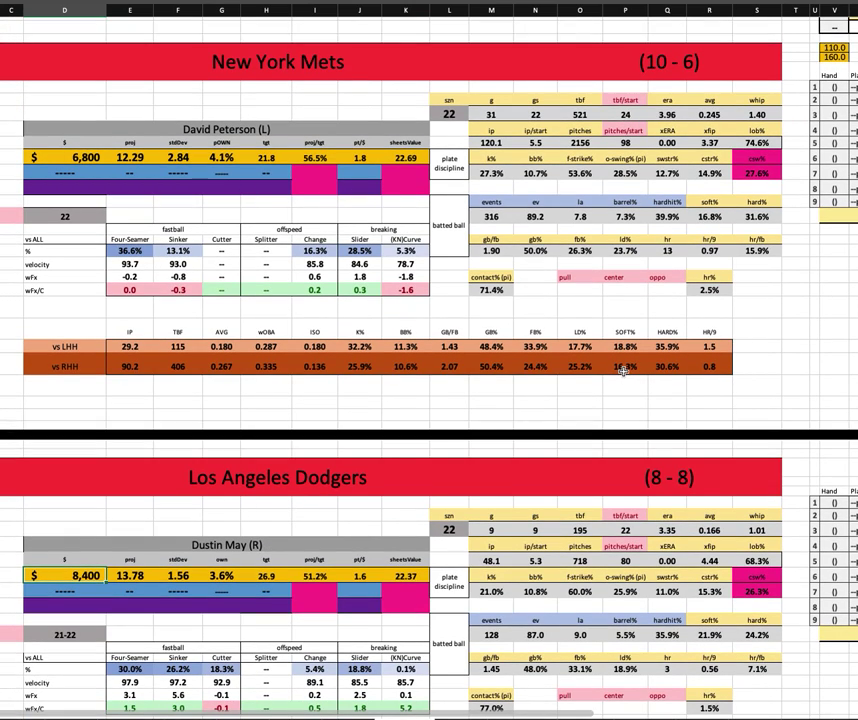
Examine the Mets' team batting splits against right-handers, checking wRC+, AVG, BB% and wOBA
{"action": "scroll", "coordinate": [623, 370], "scroll_direction": "right", "scroll_amount": 6}
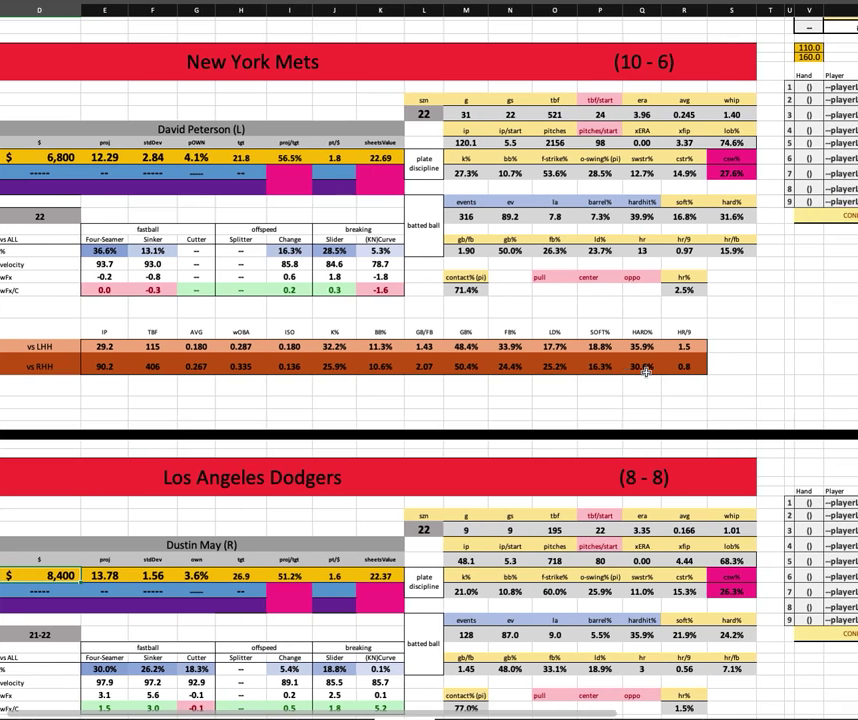
{"action": "scroll", "coordinate": [647, 368], "scroll_direction": "right", "scroll_amount": 1}
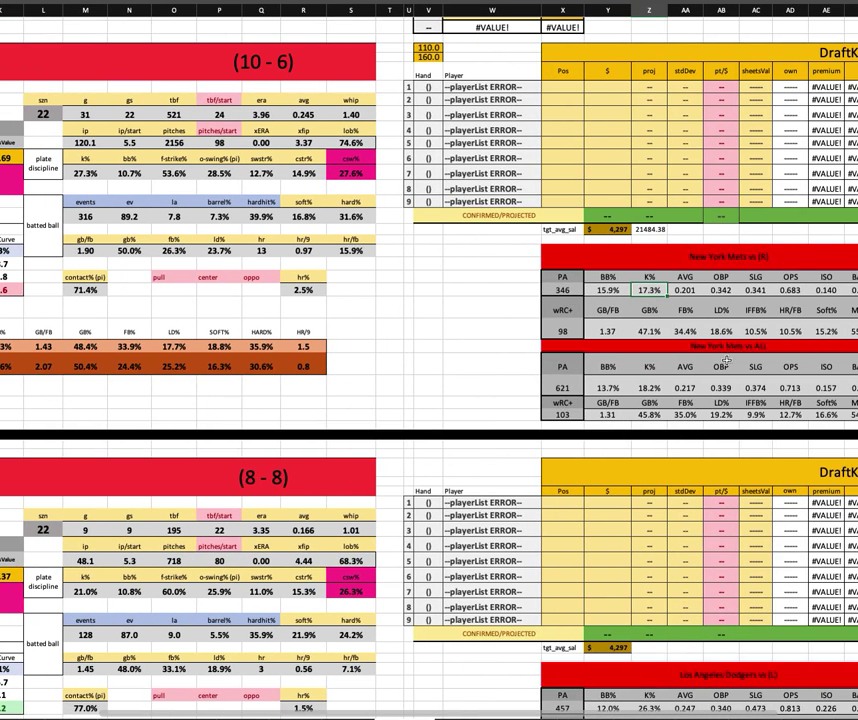
{"action": "left_click", "coordinate": [568, 328]}
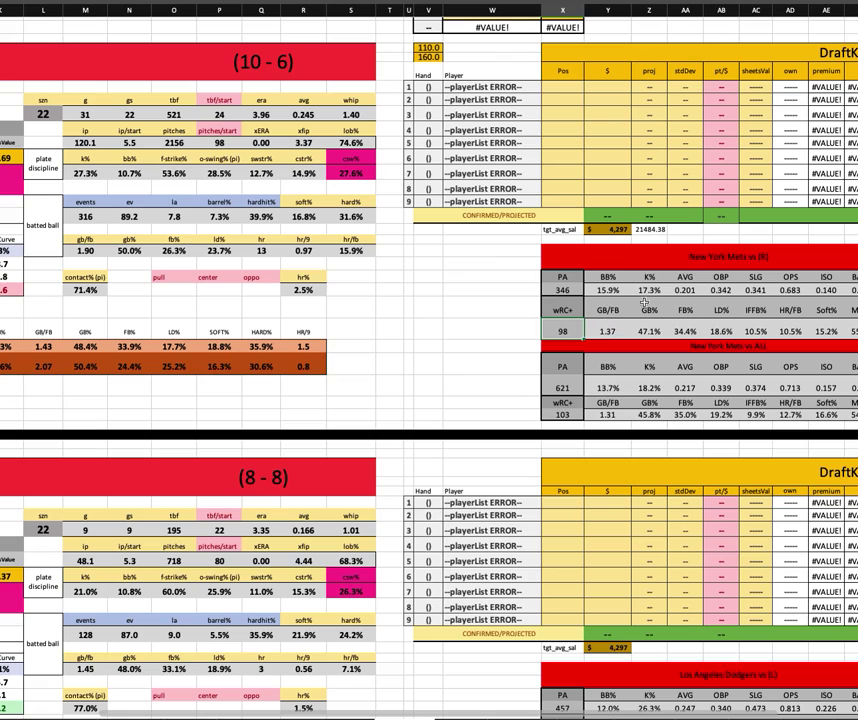
{"action": "left_click", "coordinate": [685, 290]}
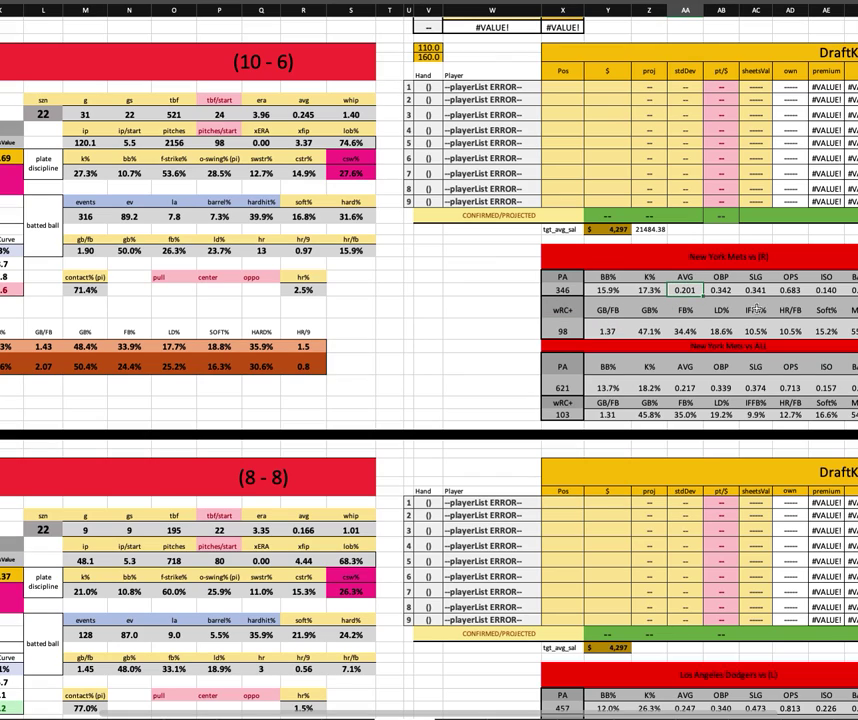
{"action": "left_click", "coordinate": [608, 290]}
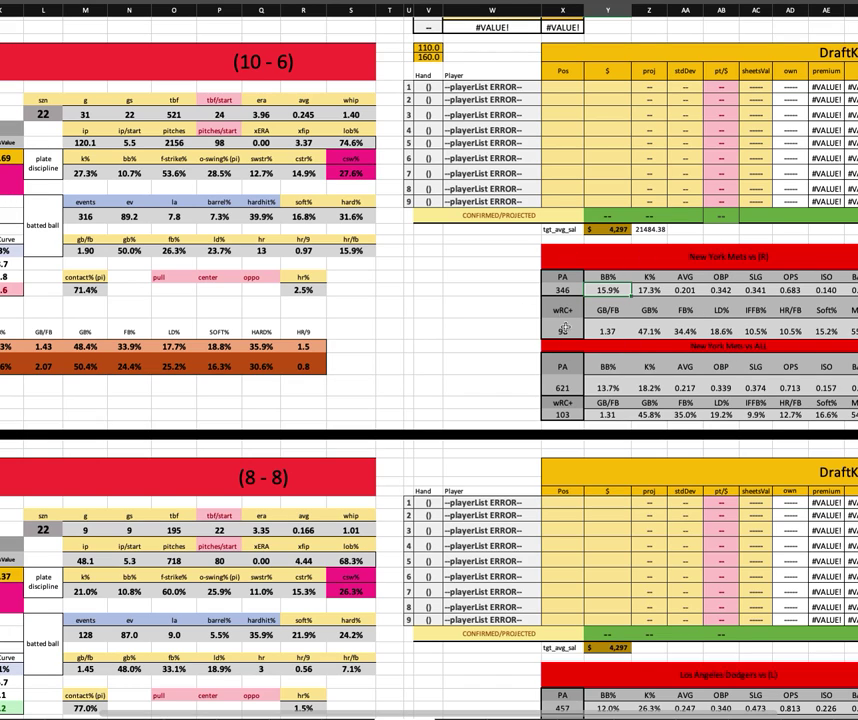
{"action": "scroll", "coordinate": [712, 305], "scroll_direction": "right", "scroll_amount": 2}
{"action": "scroll", "coordinate": [712, 305], "scroll_direction": "right", "scroll_amount": 1}
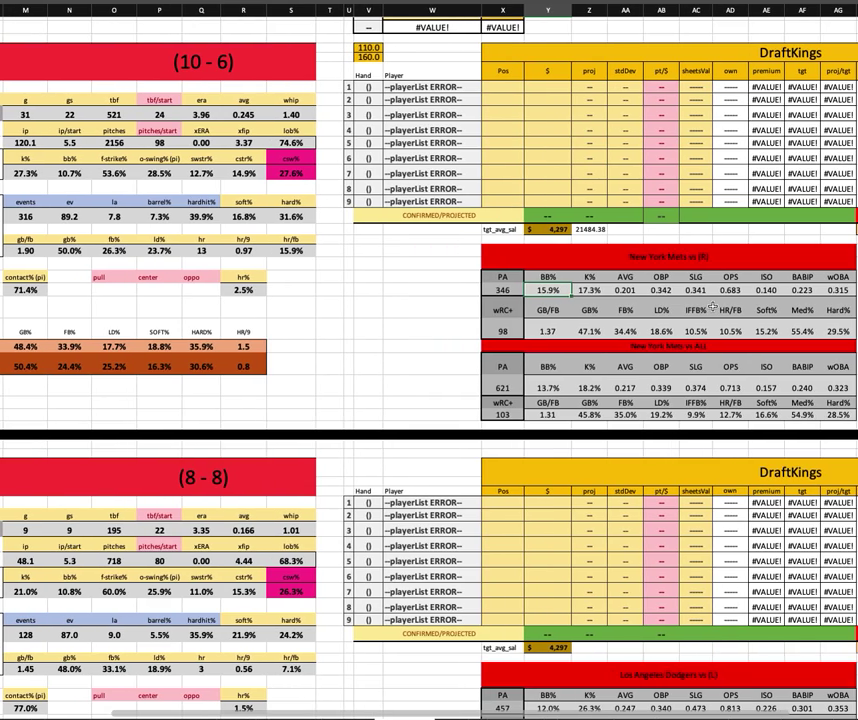
{"action": "key", "text": "ctrl+Right"}
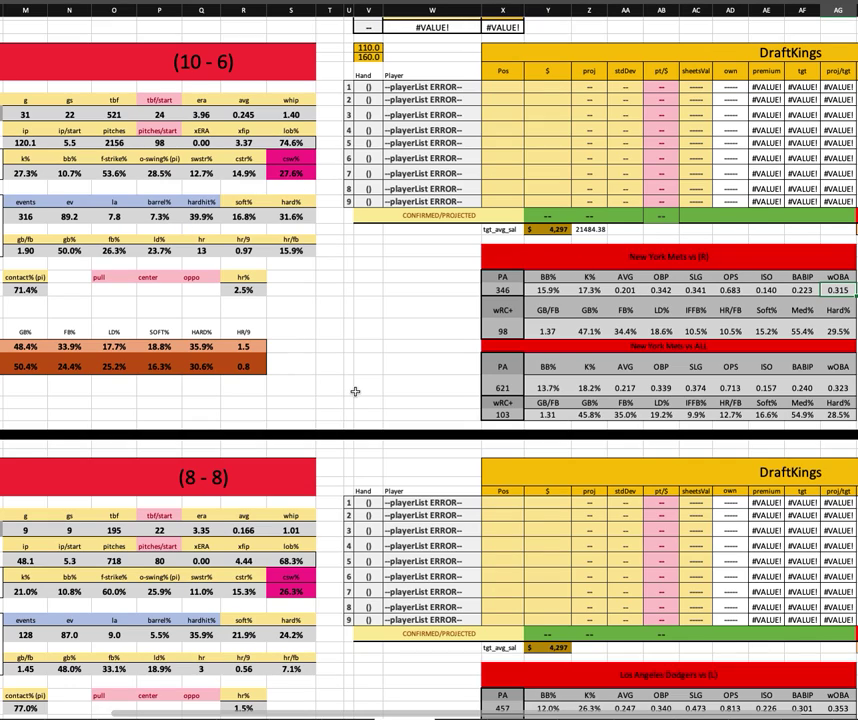
Check the Mets–Dodgers lineups on FantasyLabs, then review the Dodgers pitcher's K% and platoon splits in the spreadsheet
{"action": "scroll", "coordinate": [437, 396], "scroll_direction": "left", "scroll_amount": 5}
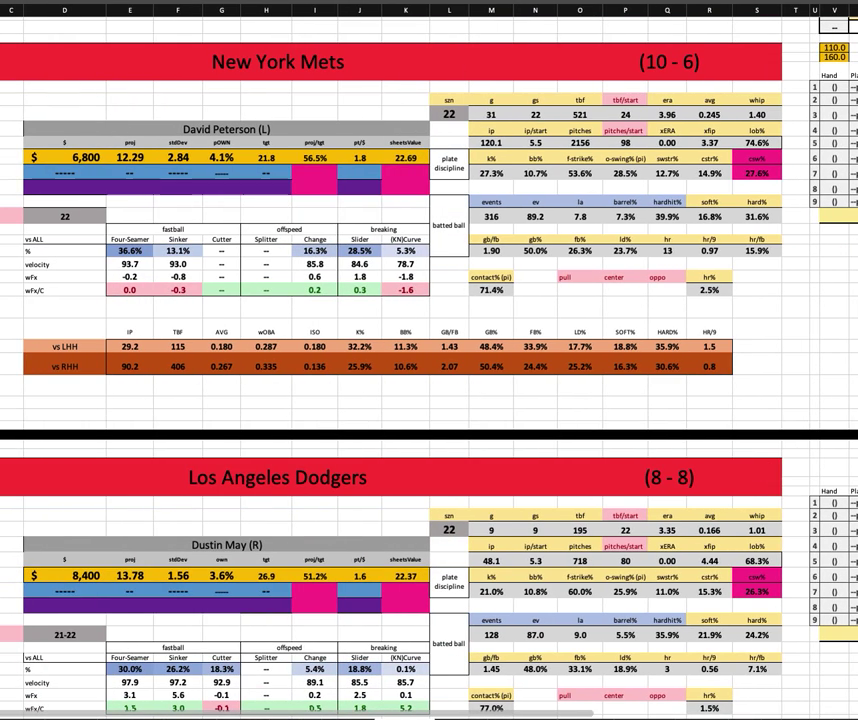
{"action": "key", "text": "super+Tab"}
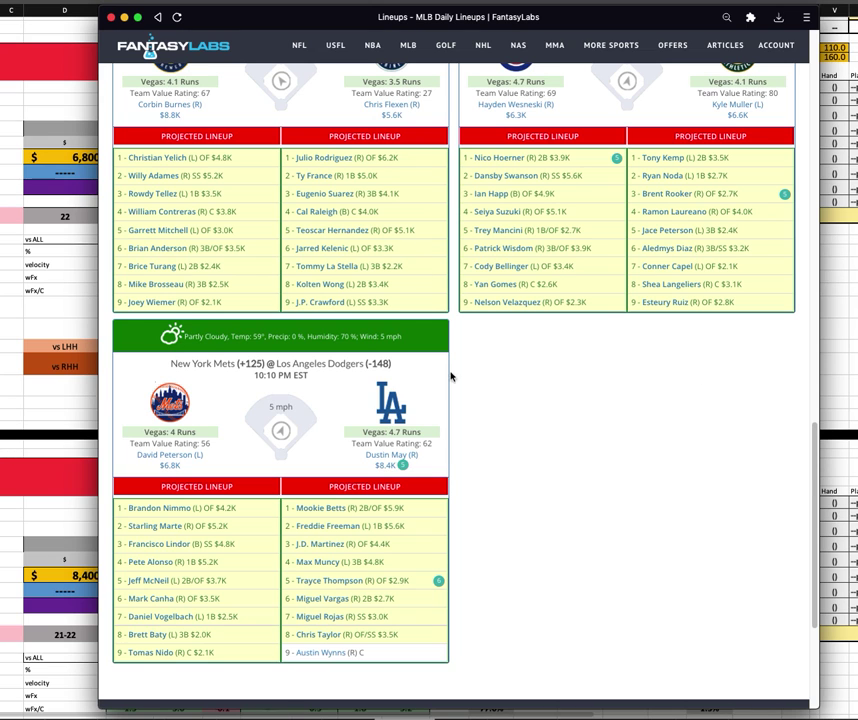
{"action": "left_click", "coordinate": [52, 551]}
{"action": "scroll", "coordinate": [135, 468], "scroll_direction": "down", "scroll_amount": 5}
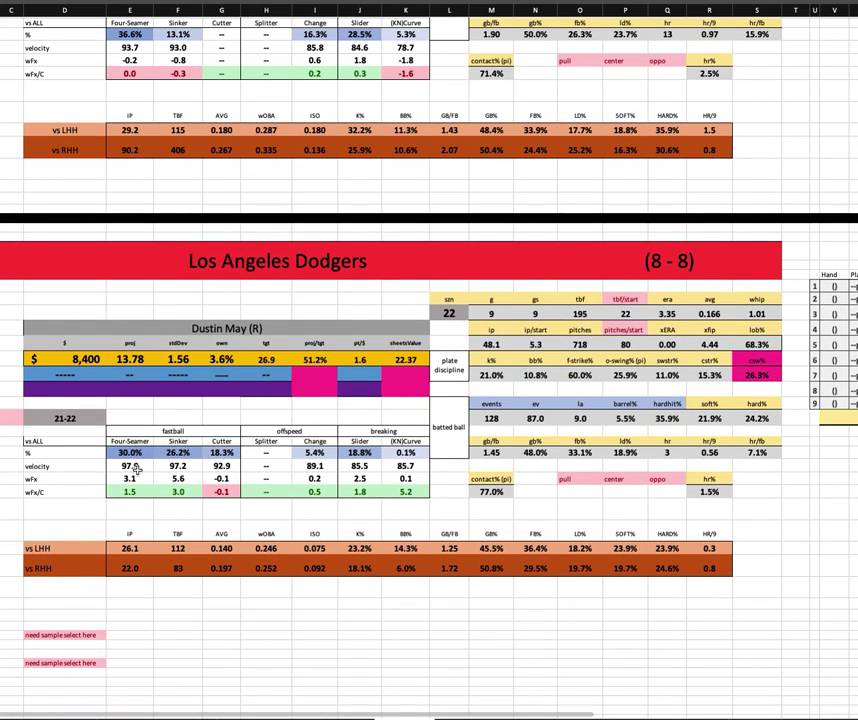
{"action": "left_click", "coordinate": [485, 376]}
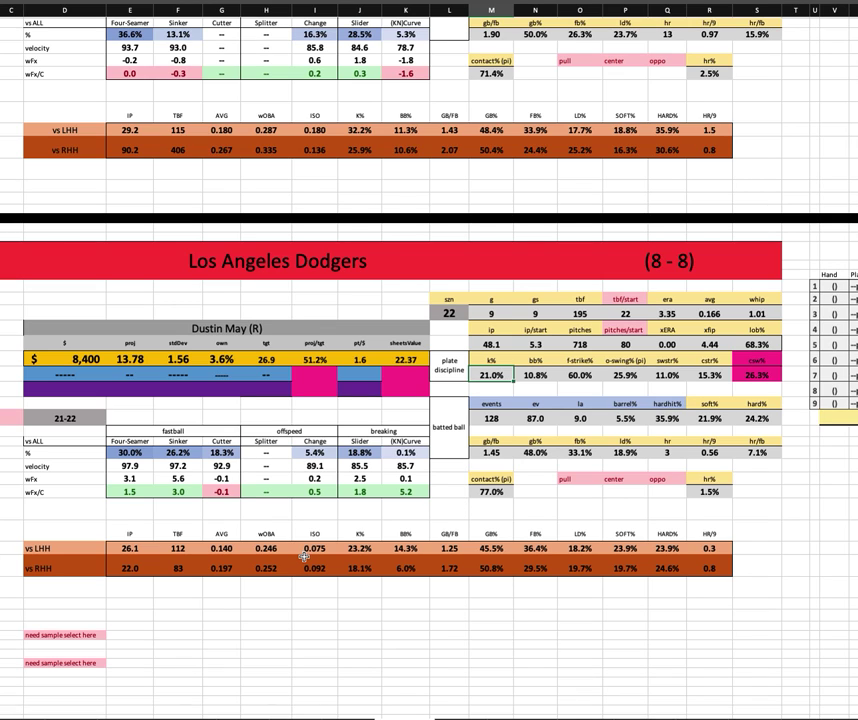
{"action": "scroll", "coordinate": [305, 557], "scroll_direction": "up", "scroll_amount": 5}
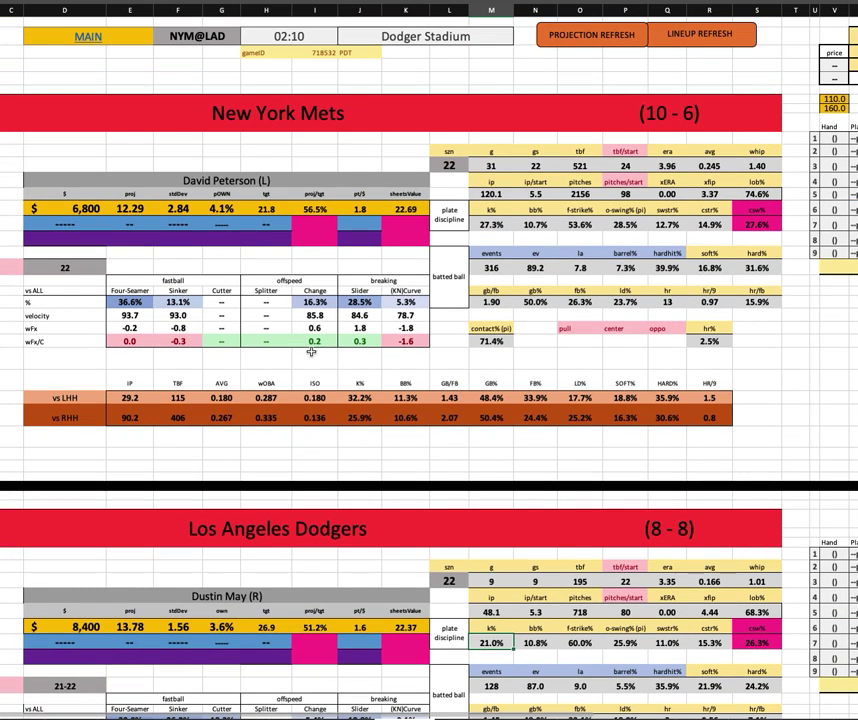
Switch to FantasyLabs, highlight the Mets' third and leadoff hitters one at a time, and clear the selection
{"action": "key", "text": "super+Tab"}
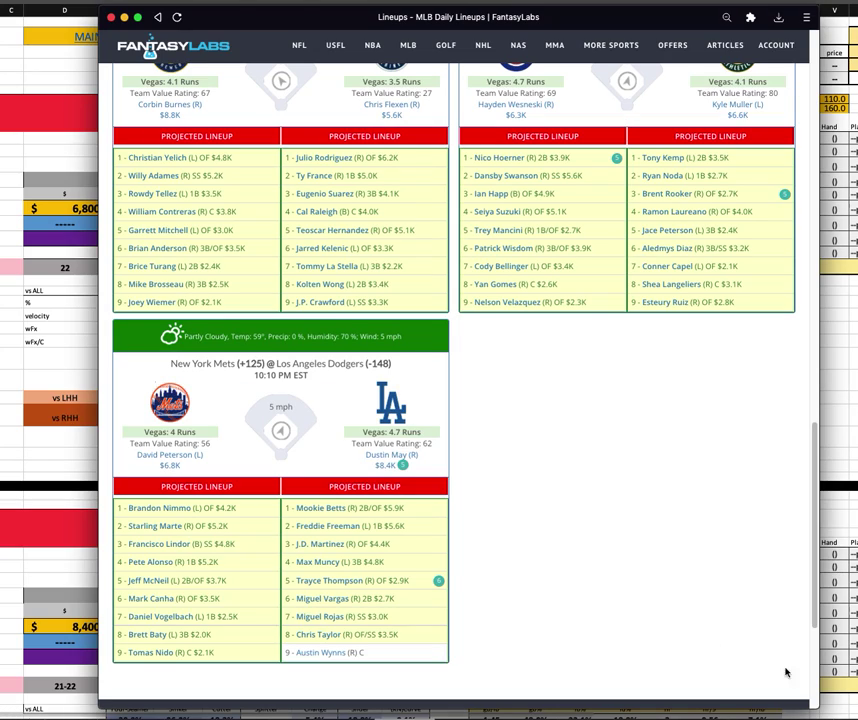
{"action": "left_click_drag", "start_coordinate": [245, 545], "coordinate": [124, 541]}
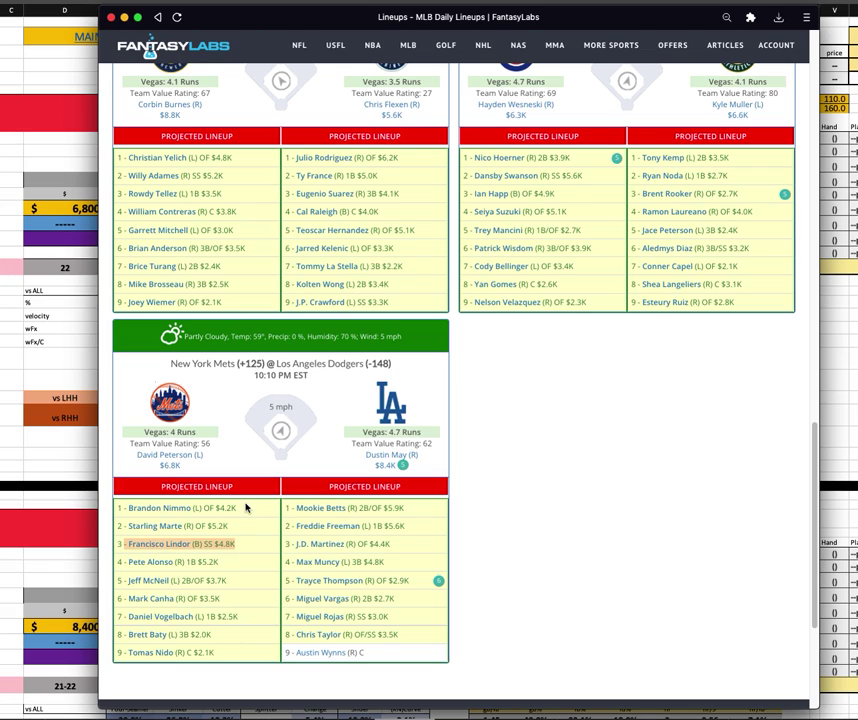
{"action": "left_click_drag", "start_coordinate": [236, 508], "coordinate": [130, 507]}
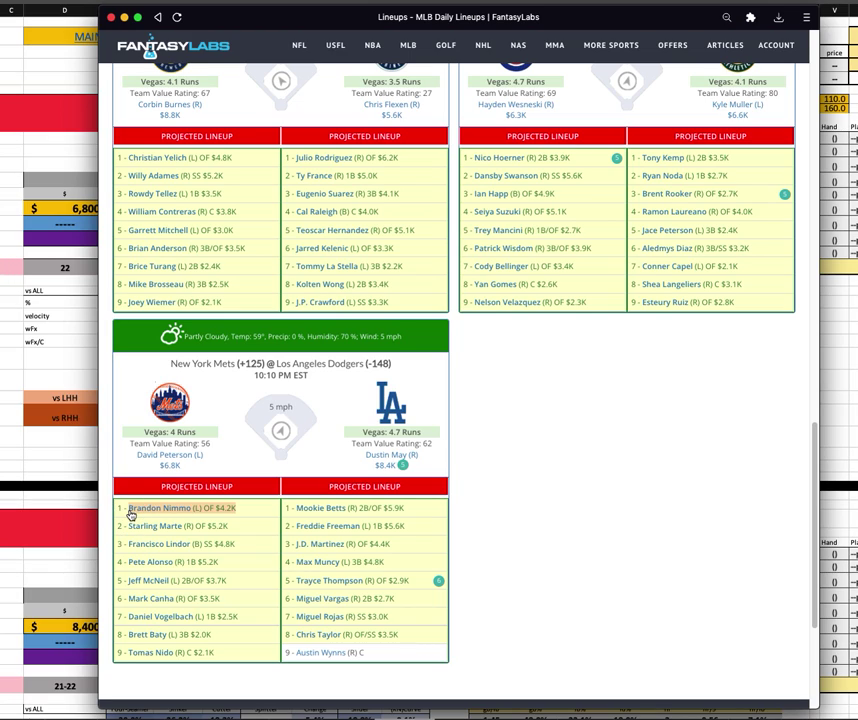
{"action": "left_click", "coordinate": [131, 513]}
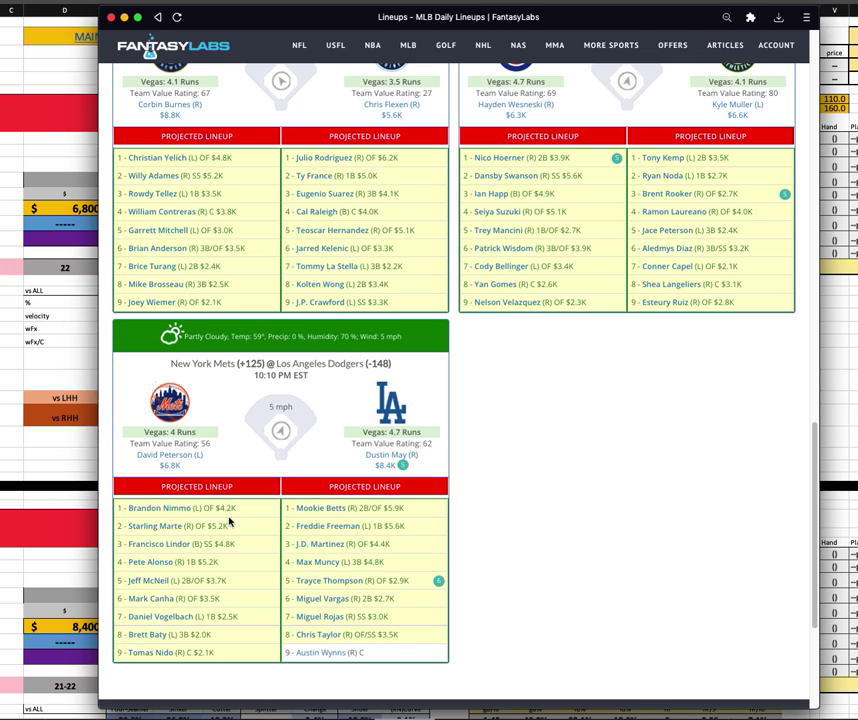
Highlight the Mets leadoff hitter's salary, then the fifth and seventh hitters in the projected lineup
{"action": "left_click_drag", "start_coordinate": [241, 513], "coordinate": [219, 512]}
{"action": "left_click_drag", "start_coordinate": [230, 584], "coordinate": [138, 580]}
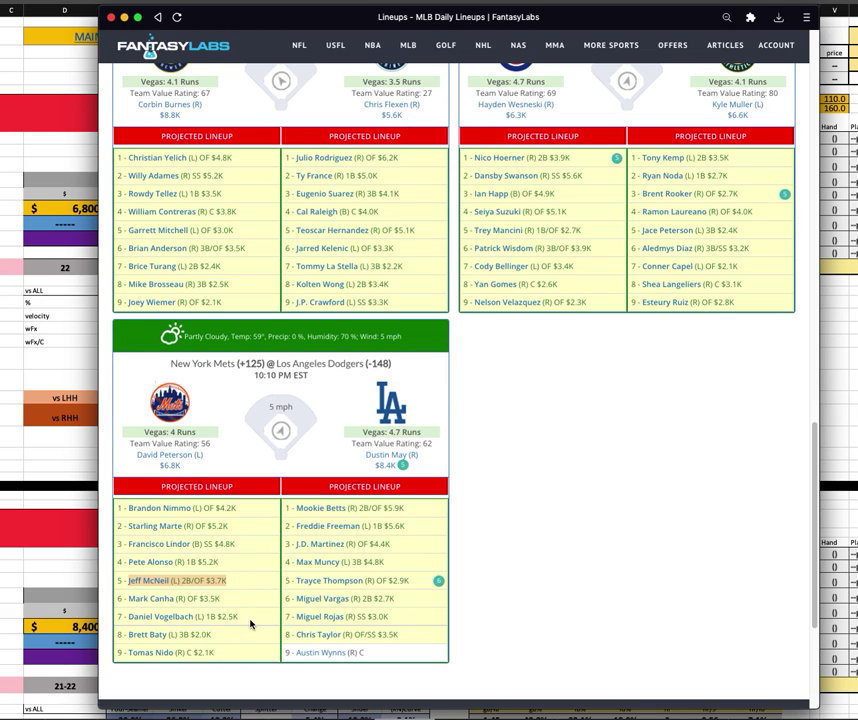
{"action": "left_click_drag", "start_coordinate": [248, 620], "coordinate": [127, 617]}
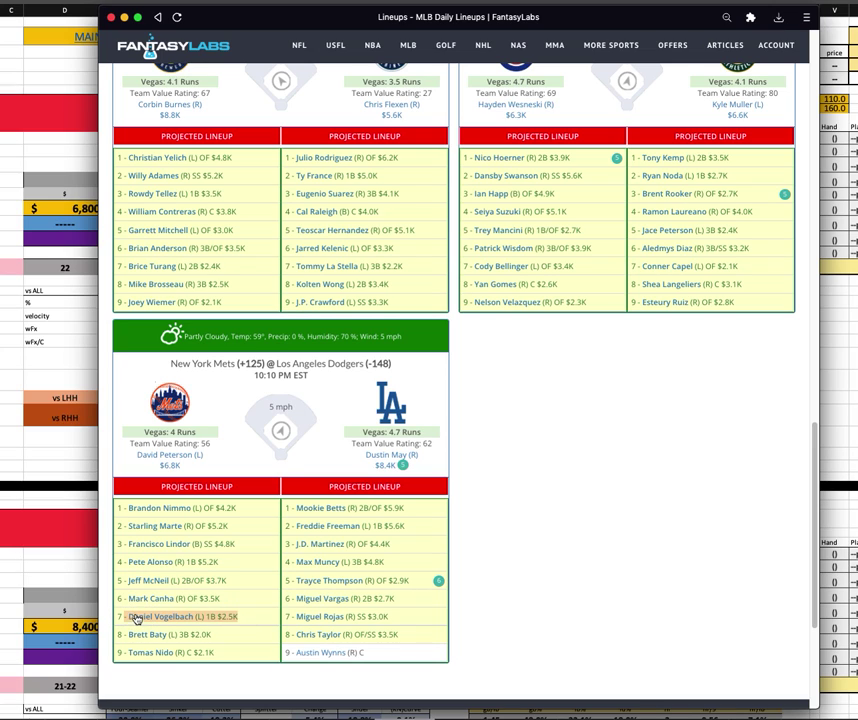
Return to the spreadsheet, select the Dodgers pitcher's salary and compare his stats with the Mets pitcher's
{"action": "left_click", "coordinate": [77, 630]}
{"action": "scroll", "coordinate": [170, 425], "scroll_direction": "down", "scroll_amount": 2}
{"action": "scroll", "coordinate": [175, 420], "scroll_direction": "down", "scroll_amount": 3}
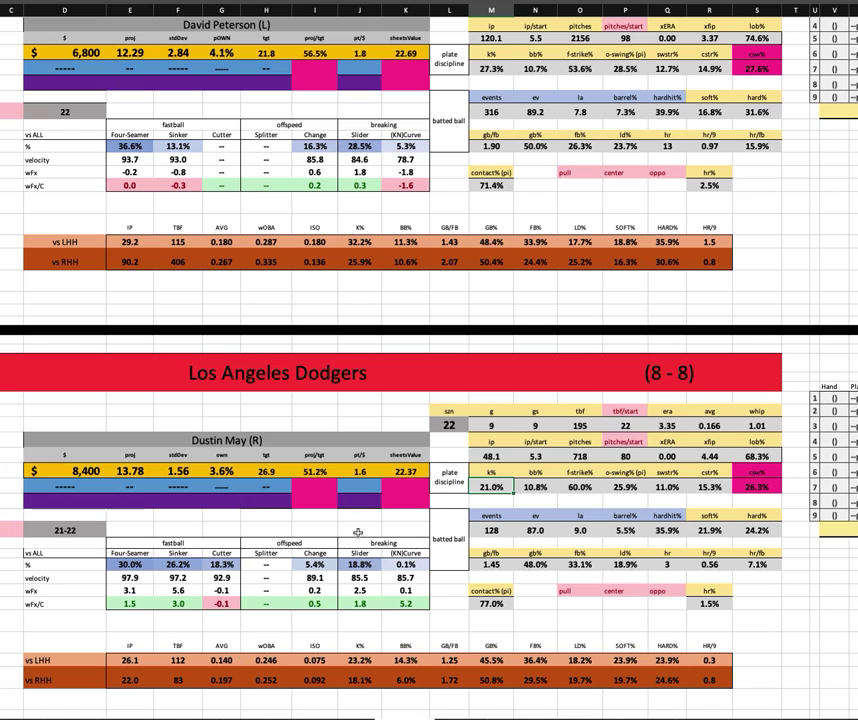
{"action": "left_click", "coordinate": [94, 470]}
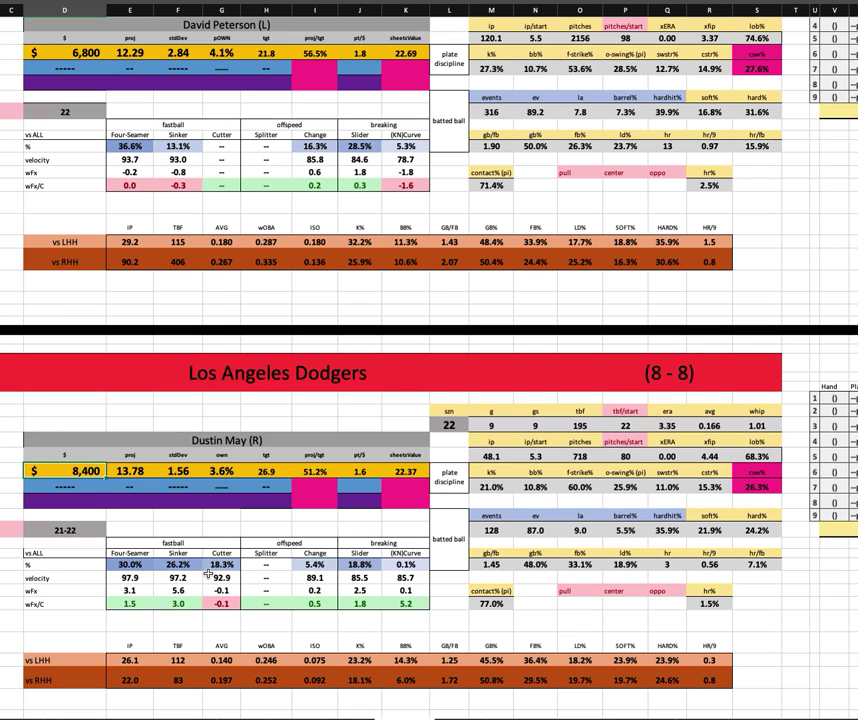
{"action": "scroll", "coordinate": [213, 567], "scroll_direction": "up", "scroll_amount": 3}
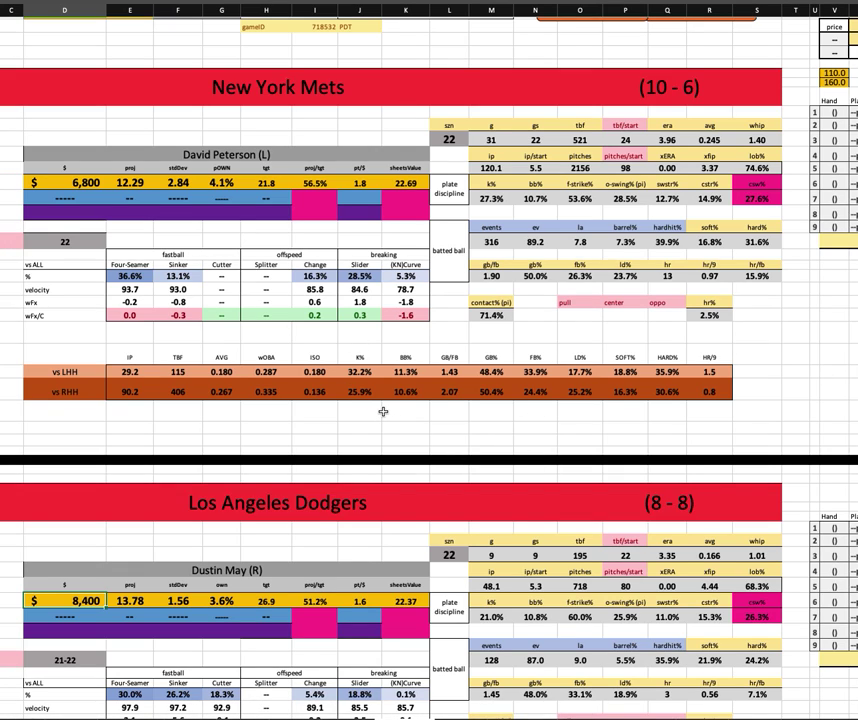
{"action": "scroll", "coordinate": [383, 411], "scroll_direction": "up", "scroll_amount": 1}
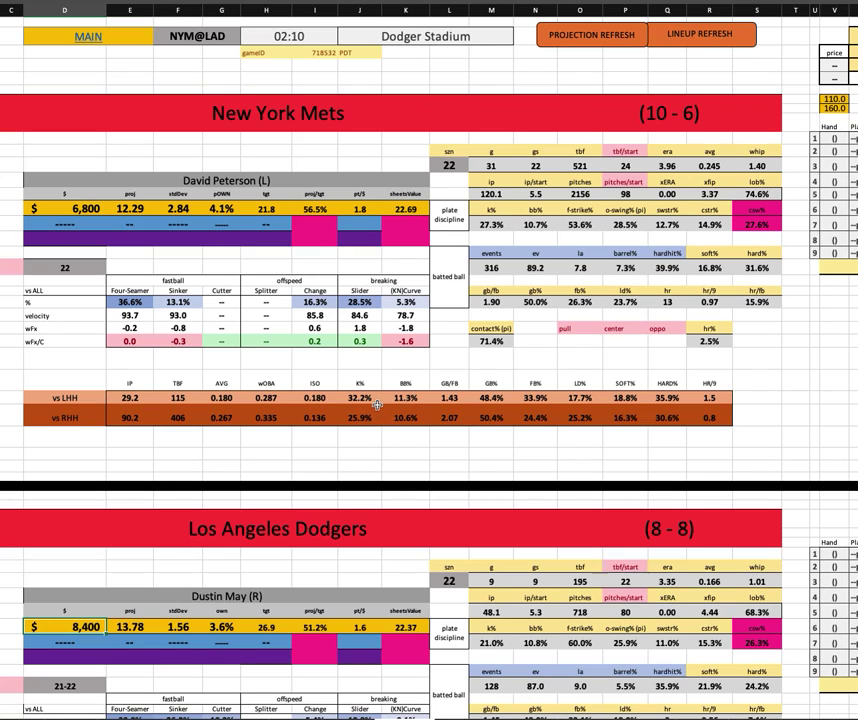
Go back to the main slate sheet and go through the PIT@COL, MIL@SEA, ATL@SD and CHC@OAK games and their pitchers
{"action": "left_click", "coordinate": [198, 37]}
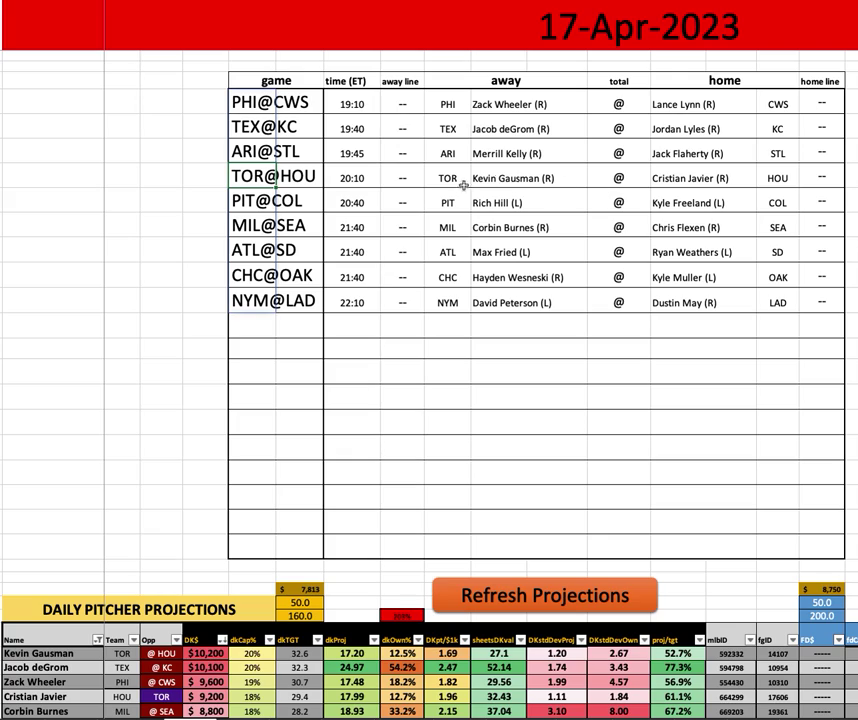
{"action": "left_click", "coordinate": [242, 201]}
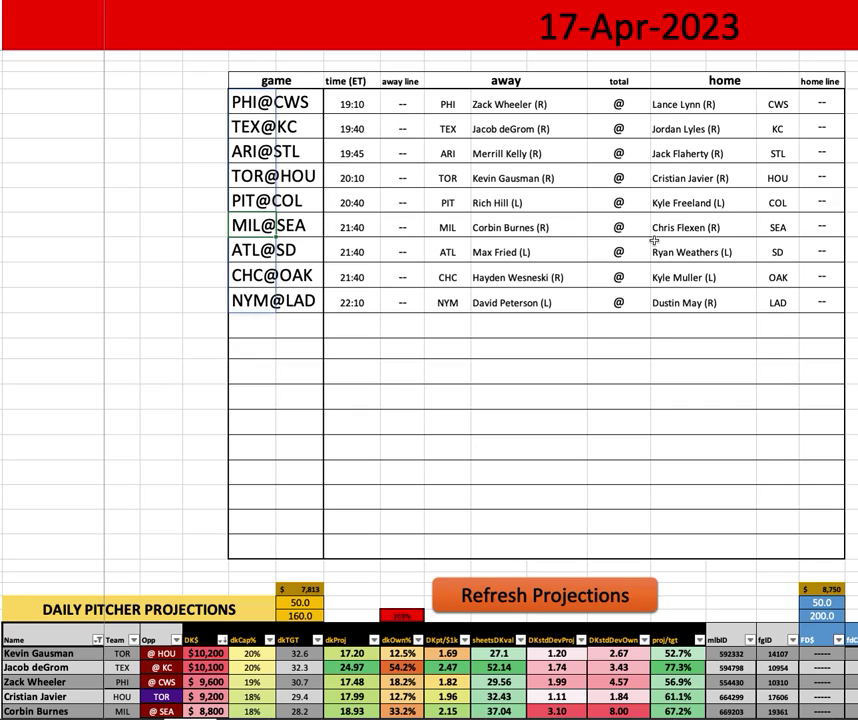
{"action": "left_click", "coordinate": [526, 232]}
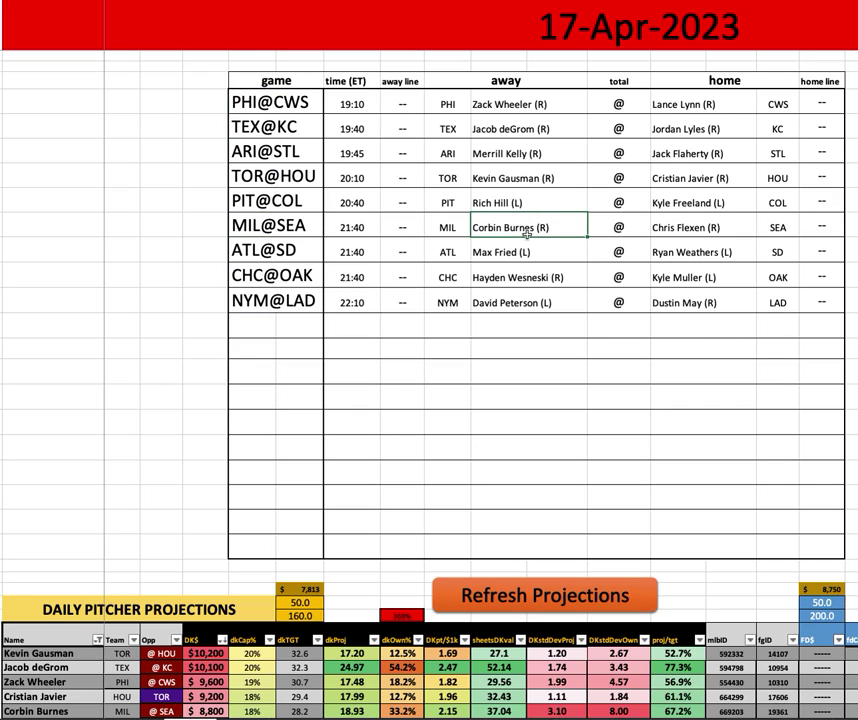
{"action": "left_click", "coordinate": [245, 254]}
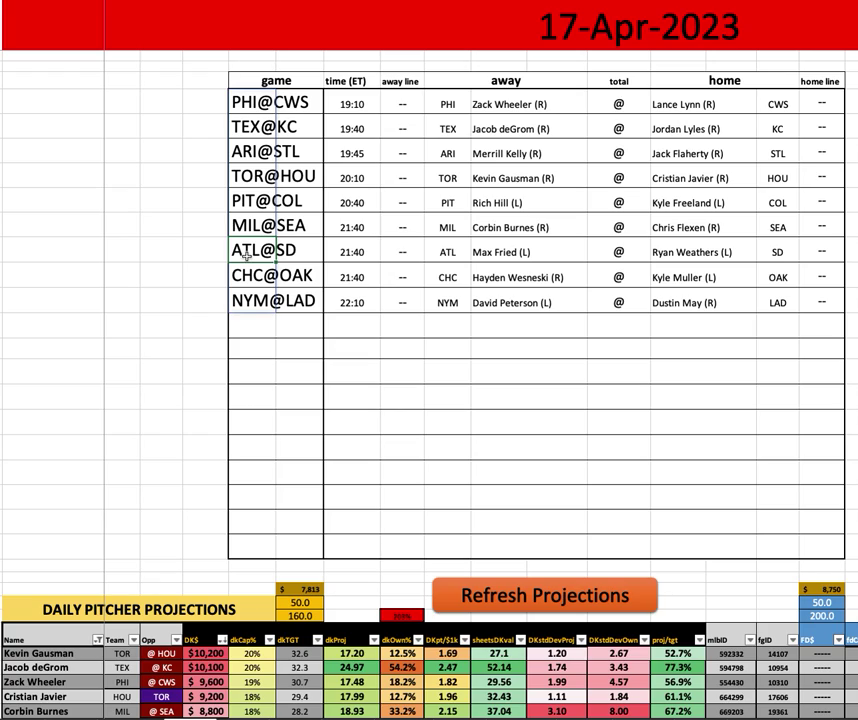
{"action": "left_click", "coordinate": [496, 251]}
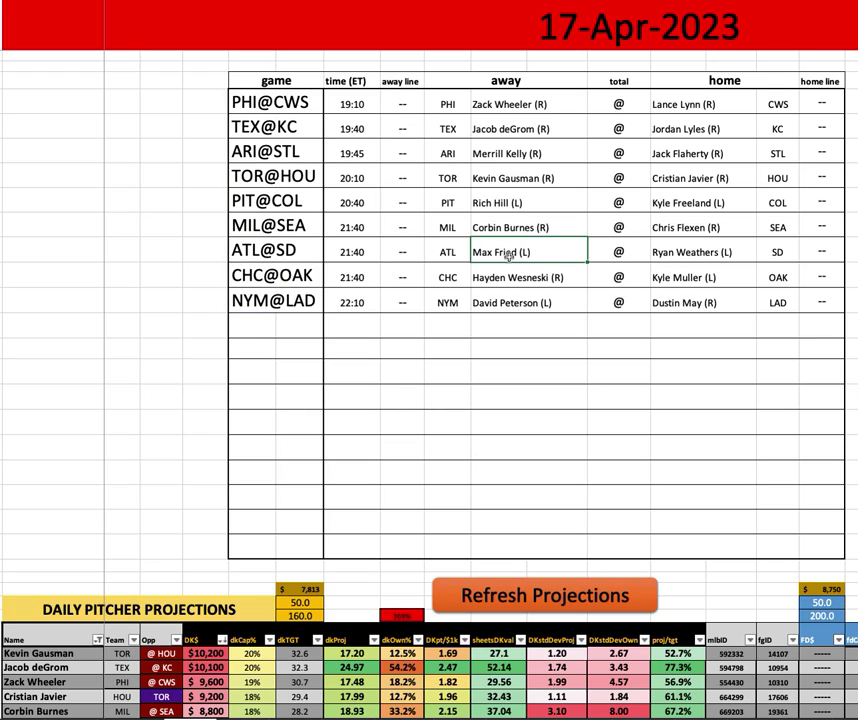
{"action": "left_click", "coordinate": [255, 278]}
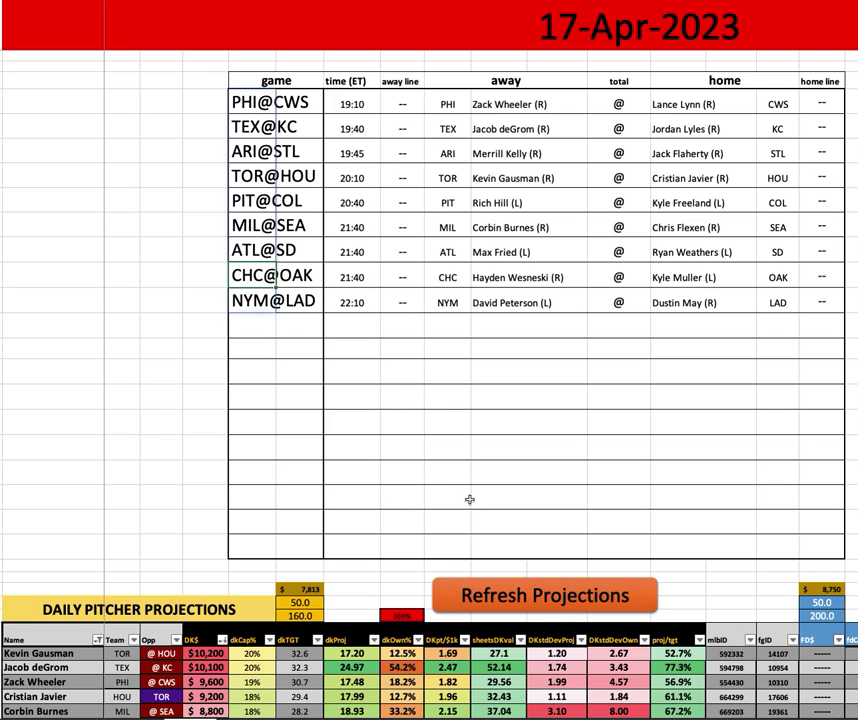
Examine the projected points and ownership of all starters in the daily pitcher projections table
{"action": "scroll", "coordinate": [483, 463], "scroll_direction": "down", "scroll_amount": 2}
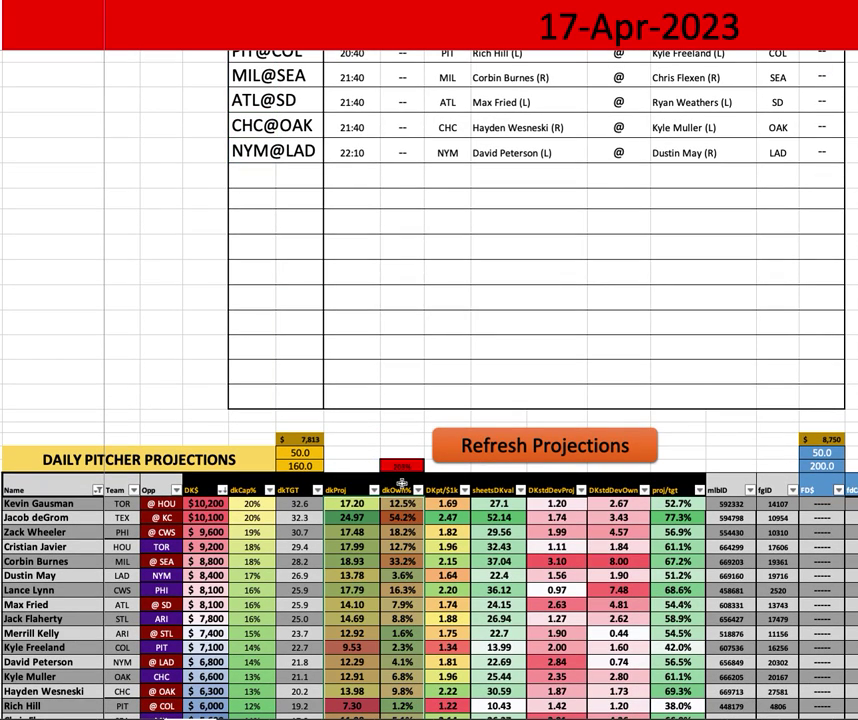
{"action": "scroll", "coordinate": [362, 417], "scroll_direction": "down", "scroll_amount": 1}
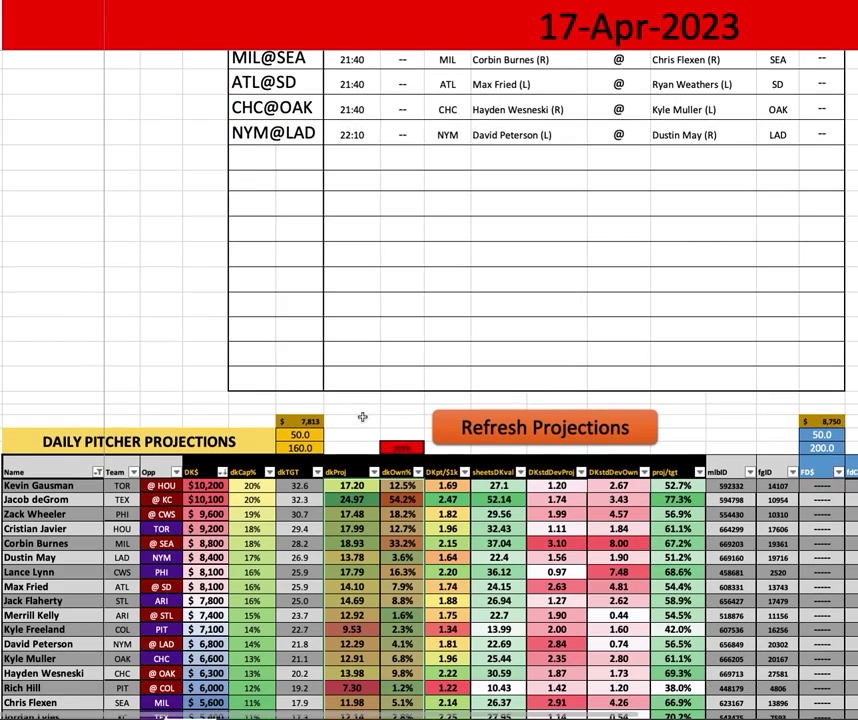
{"action": "scroll", "coordinate": [366, 411], "scroll_direction": "down", "scroll_amount": 1}
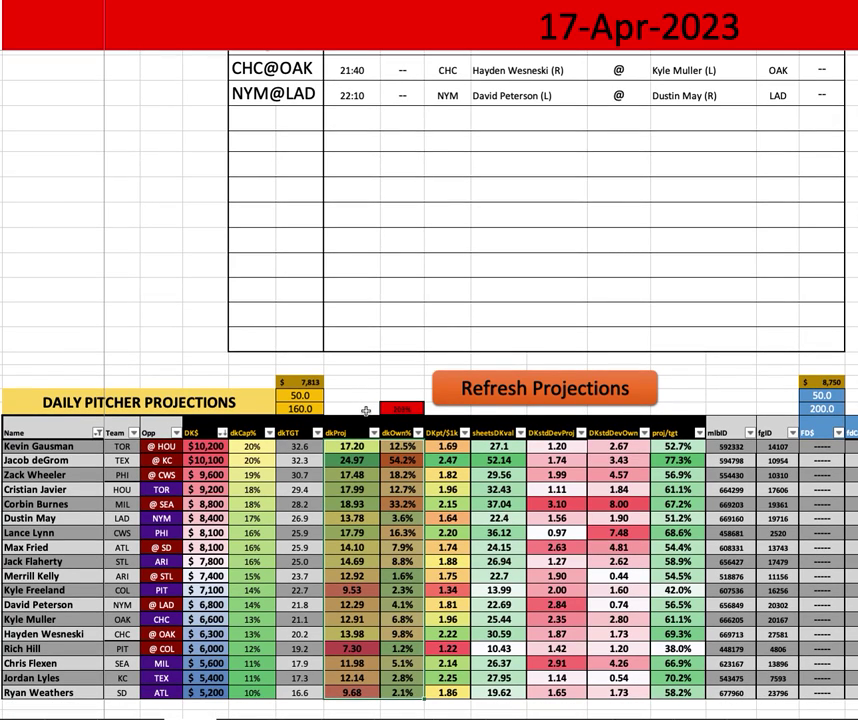
Switch to FantasyLabs and show the DK Showdown (CPT) lineups for the 11:10AM Angels–Red Sox contest
{"action": "key", "text": "super+Tab"}
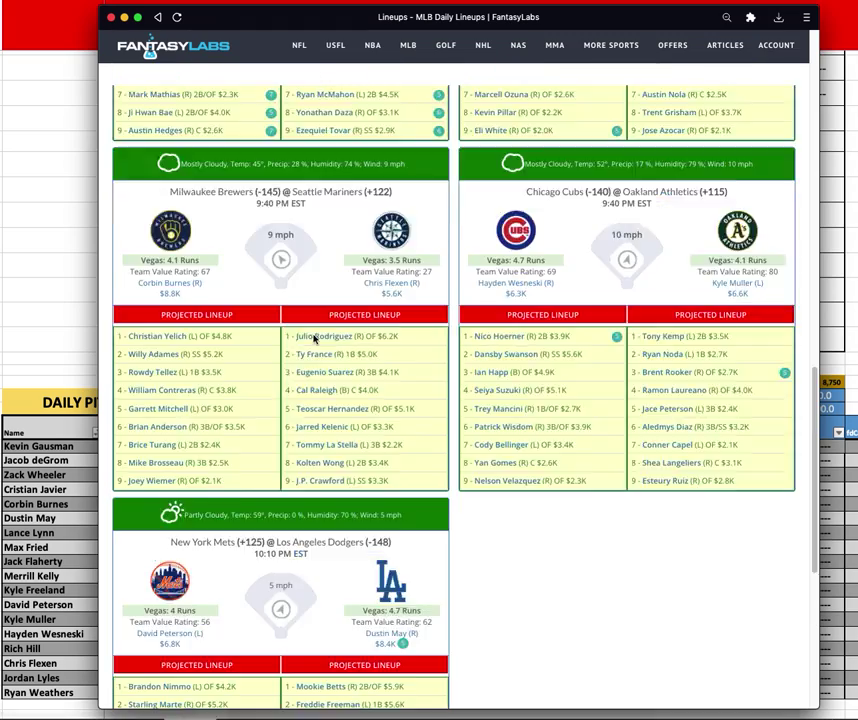
{"action": "scroll", "coordinate": [450, 400], "scroll_direction": "up", "scroll_amount": 10}
{"action": "left_click", "coordinate": [300, 112]}
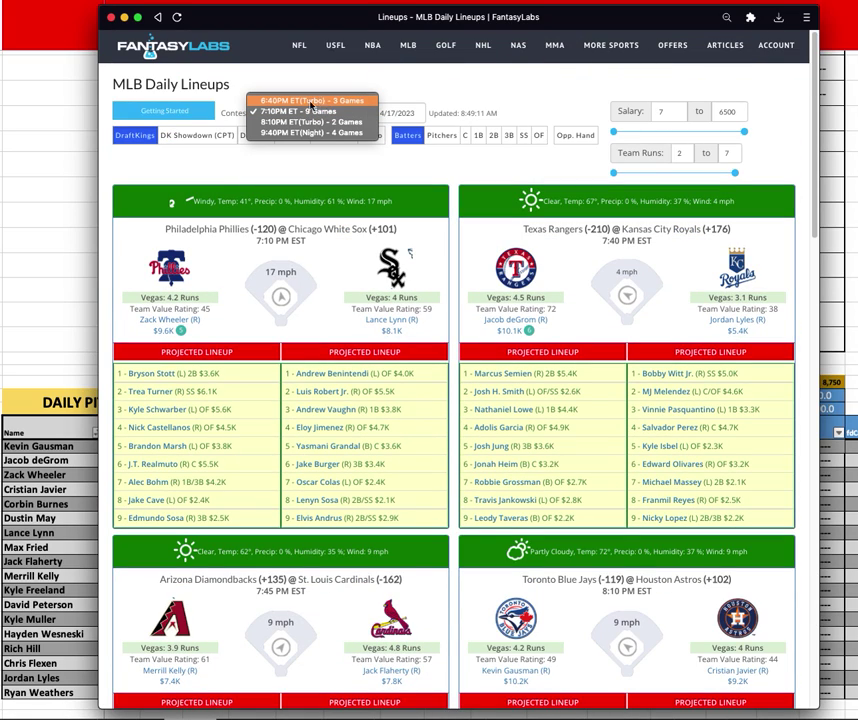
{"action": "left_click", "coordinate": [312, 101]}
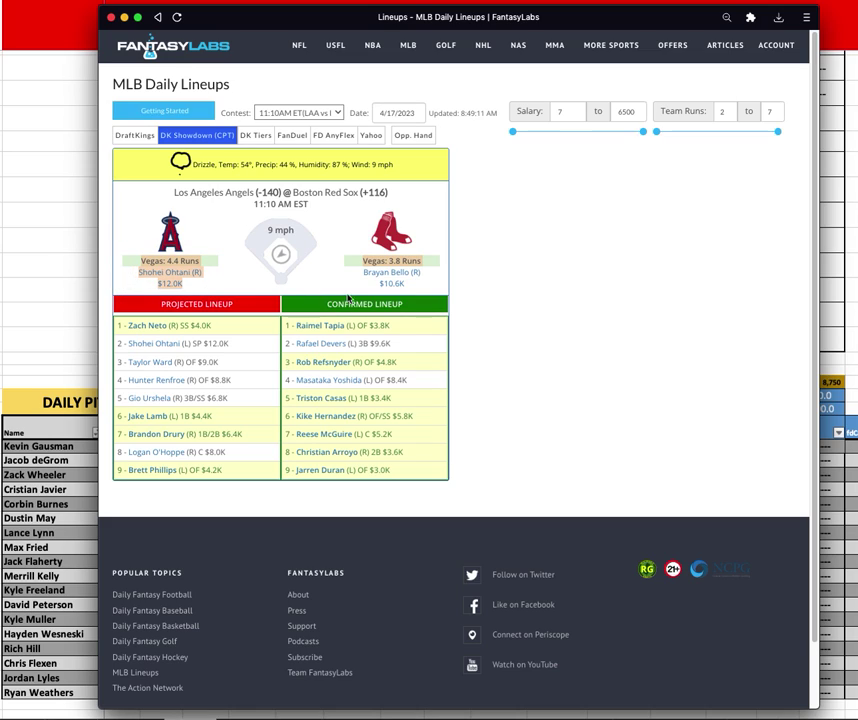
Highlight the Red Sox pitcher and confirmed lineup, clear the selection, and return to the spreadsheet's game list
{"action": "left_click_drag", "start_coordinate": [325, 274], "coordinate": [450, 287]}
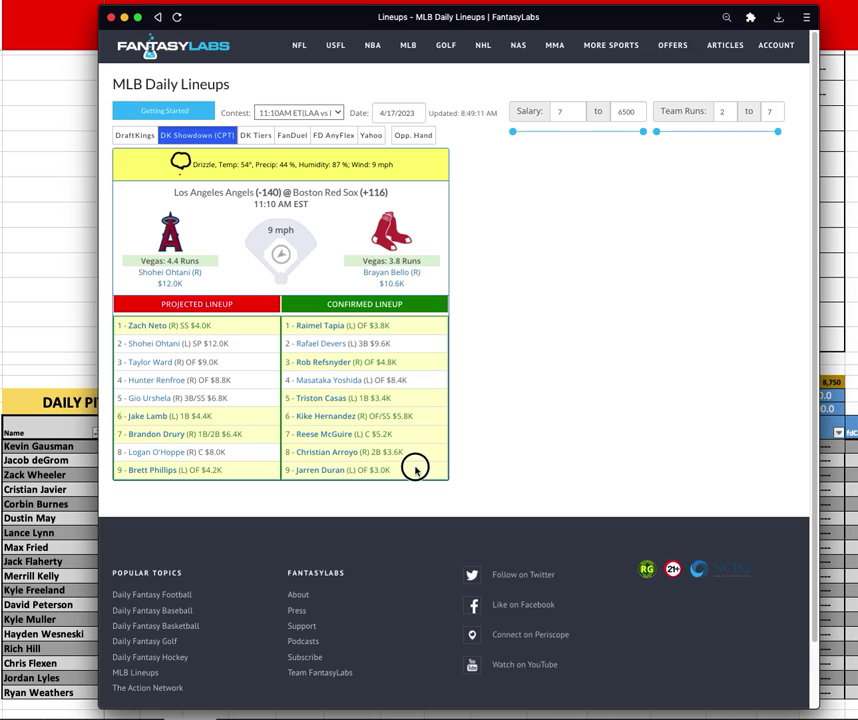
{"action": "left_click_drag", "start_coordinate": [417, 460], "coordinate": [345, 331]}
{"action": "left_click", "coordinate": [437, 288]}
{"action": "left_click", "coordinate": [61, 243]}
{"action": "scroll", "coordinate": [575, 362], "scroll_direction": "up", "scroll_amount": 3}
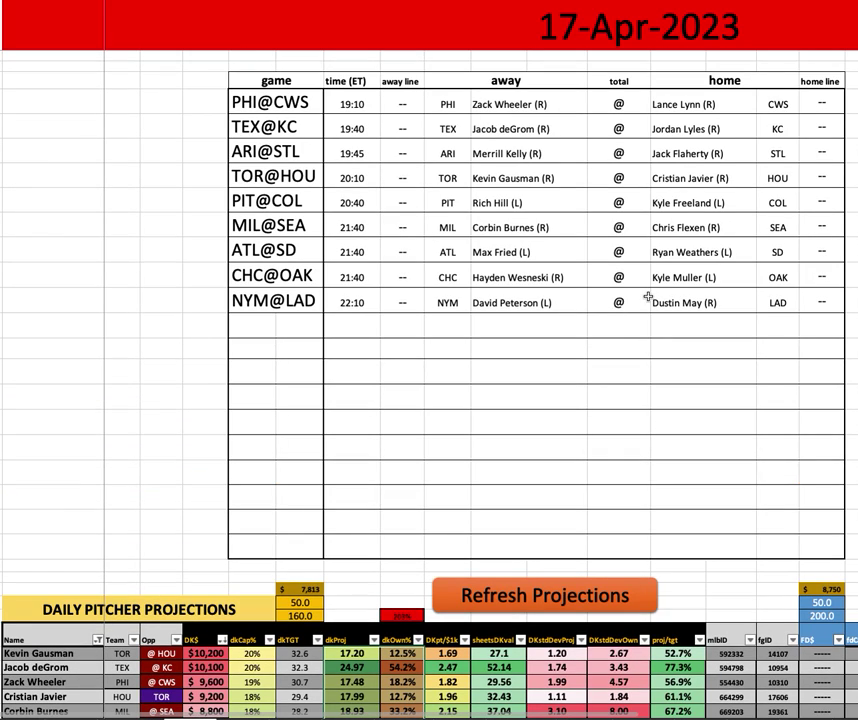